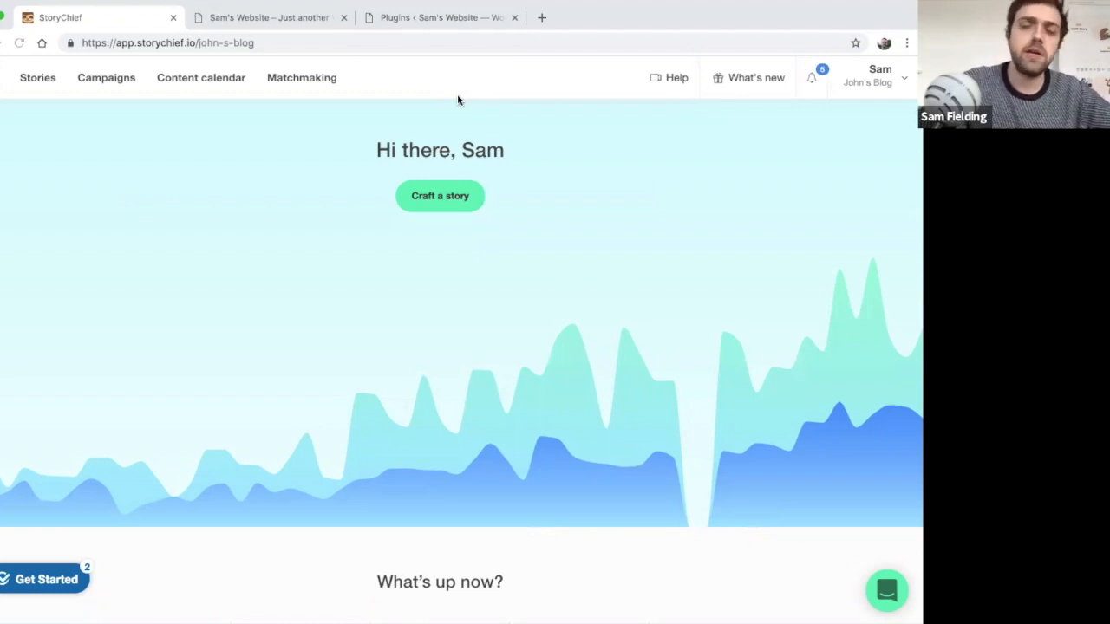
Look over the recent stories in StoryChief and the front page of the WordPress site
{"action": "scroll", "coordinate": [479, 177], "scroll_direction": "down", "scroll_amount": 5}
{"action": "scroll", "coordinate": [480, 178], "scroll_direction": "down", "scroll_amount": 4}
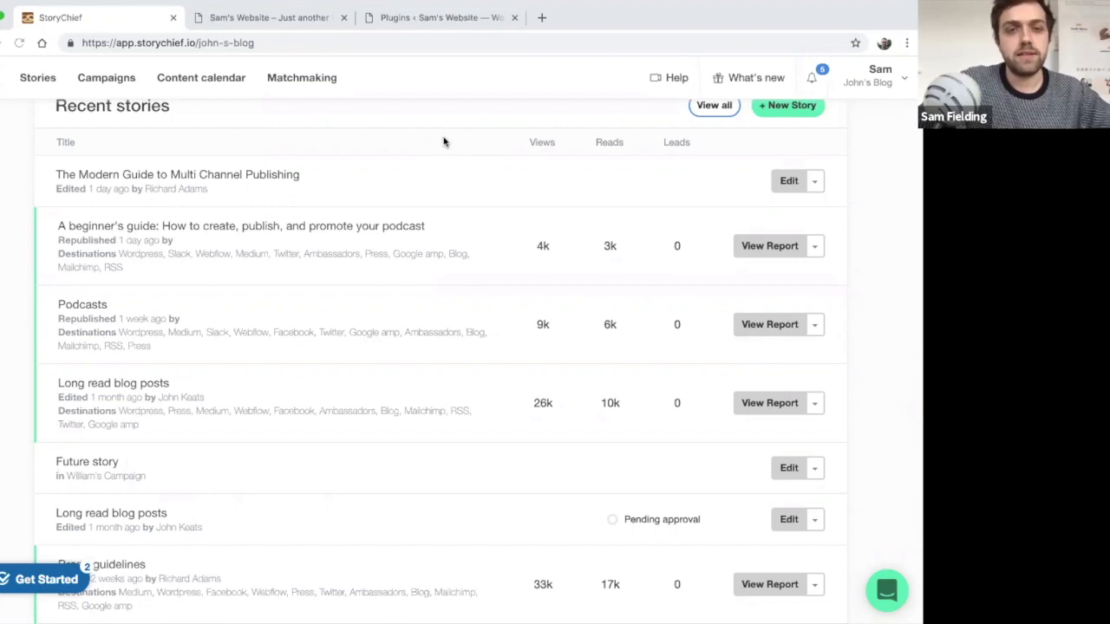
{"action": "scroll", "coordinate": [373, 95], "scroll_direction": "up", "scroll_amount": 1}
{"action": "left_click", "coordinate": [298, 18]}
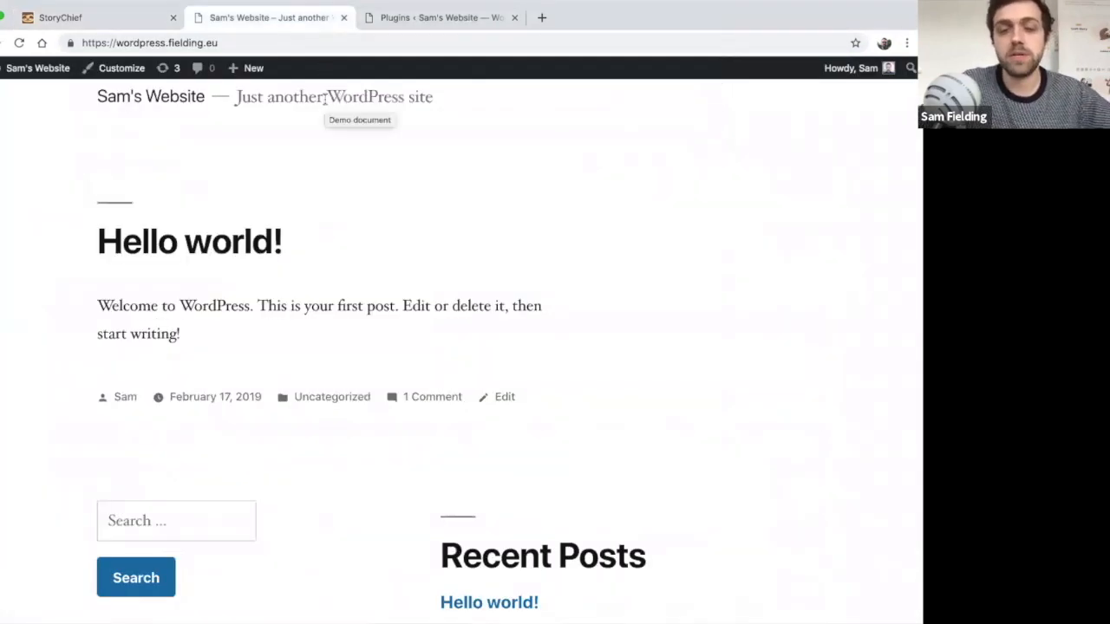
{"action": "scroll", "coordinate": [396, 230], "scroll_direction": "up", "scroll_amount": 1}
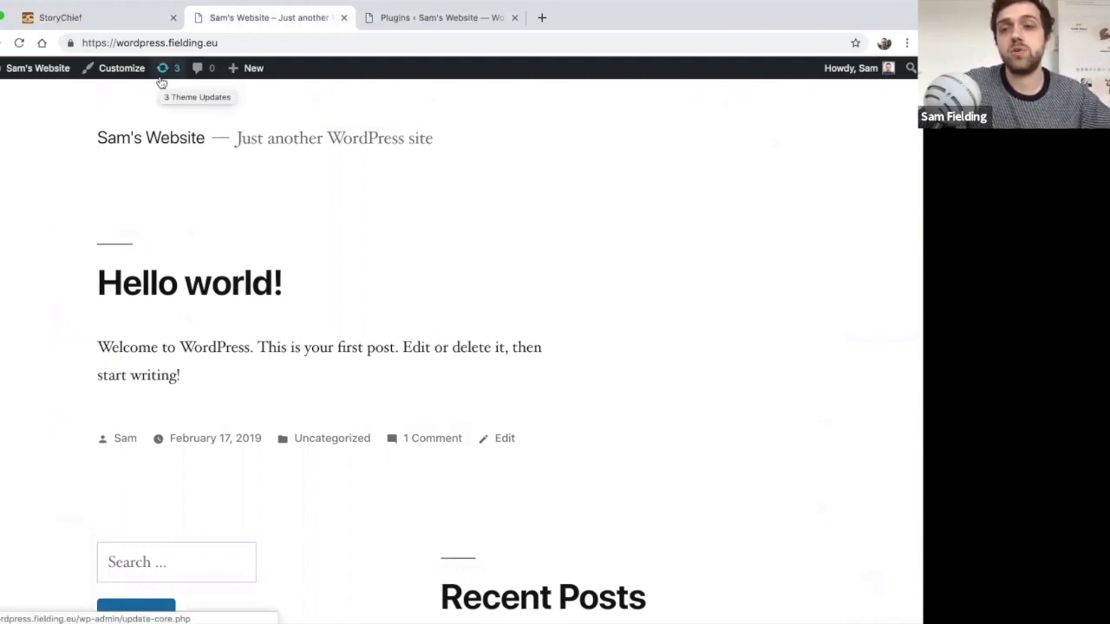
Return to StoryChief and open the account's Channels configuration page
{"action": "left_click", "coordinate": [136, 20]}
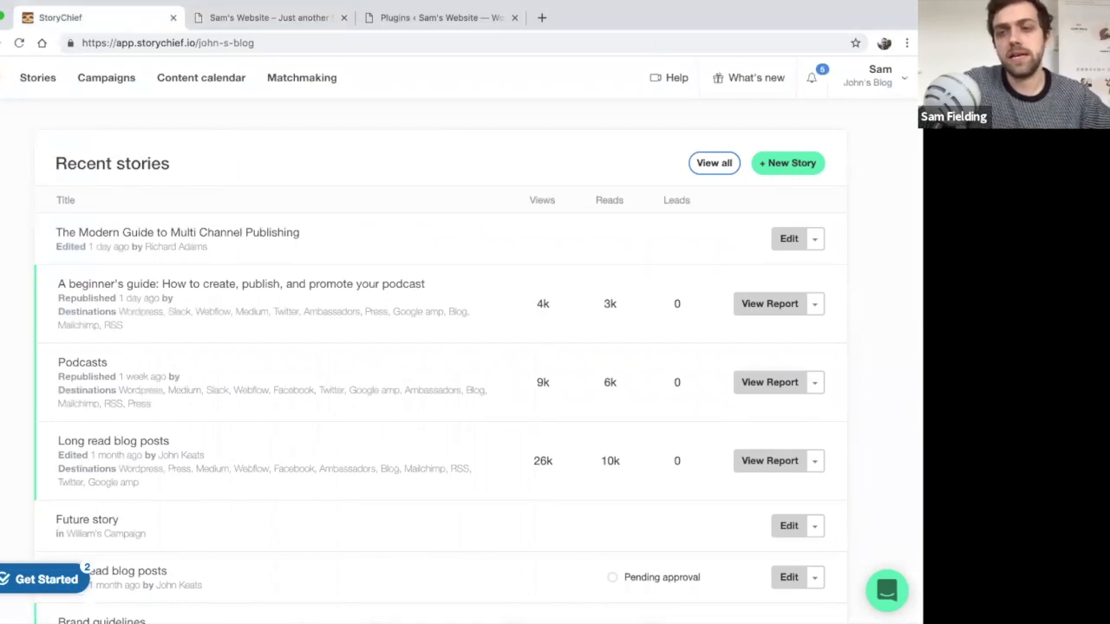
{"action": "left_click", "coordinate": [902, 79]}
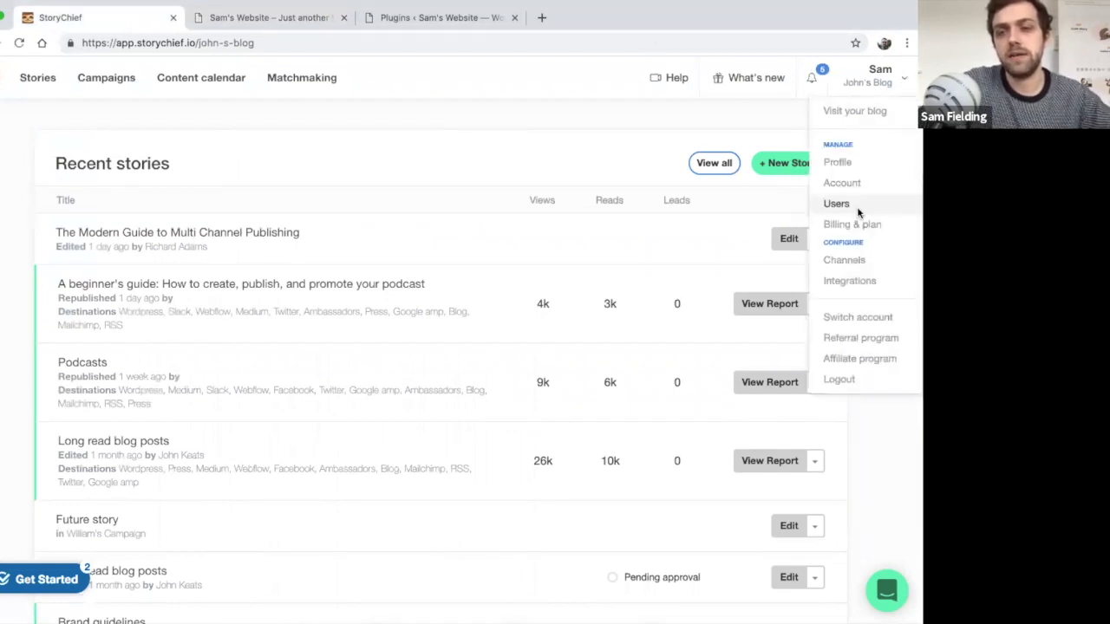
{"action": "left_click", "coordinate": [854, 259]}
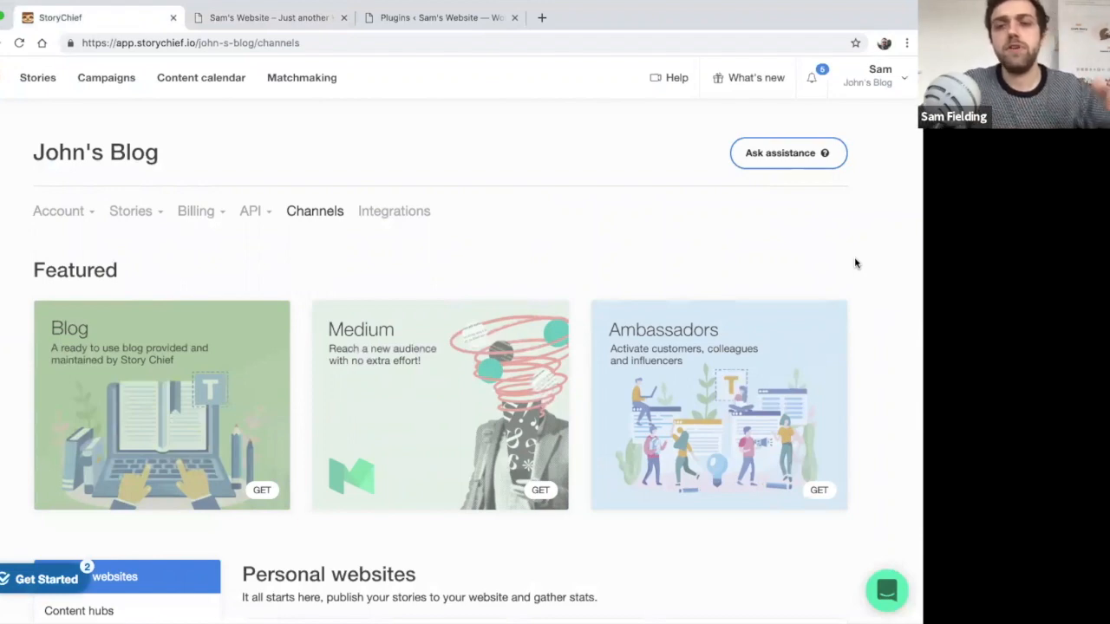
Review the available publishing channels, from personal websites through social networks to mobile platforms
{"action": "scroll", "coordinate": [854, 257], "scroll_direction": "down", "scroll_amount": 5}
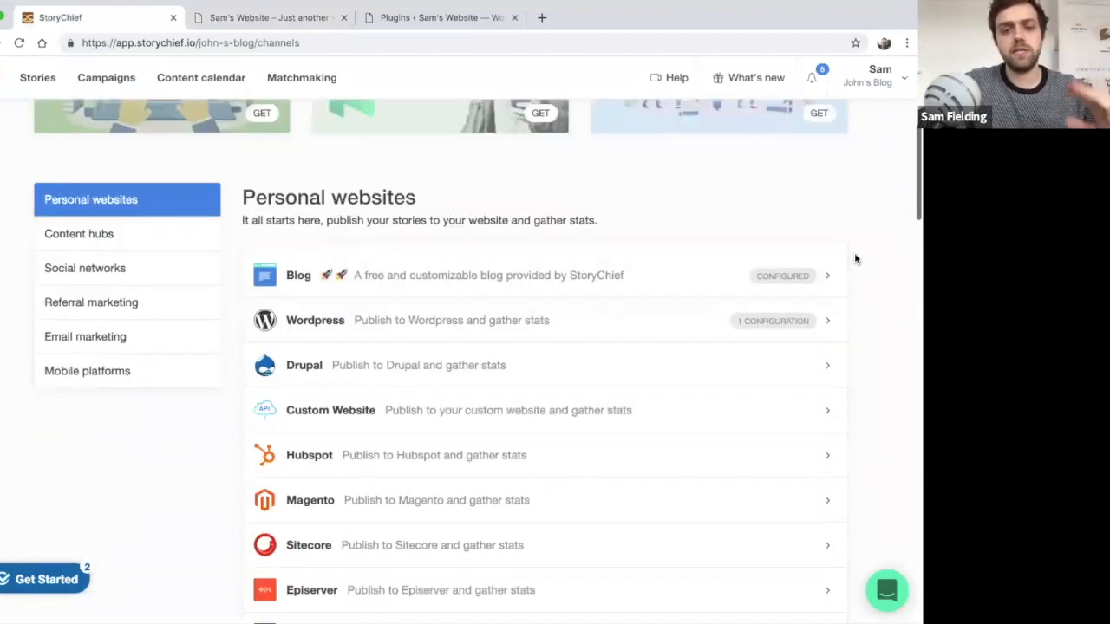
{"action": "scroll", "coordinate": [854, 258], "scroll_direction": "down", "scroll_amount": 2}
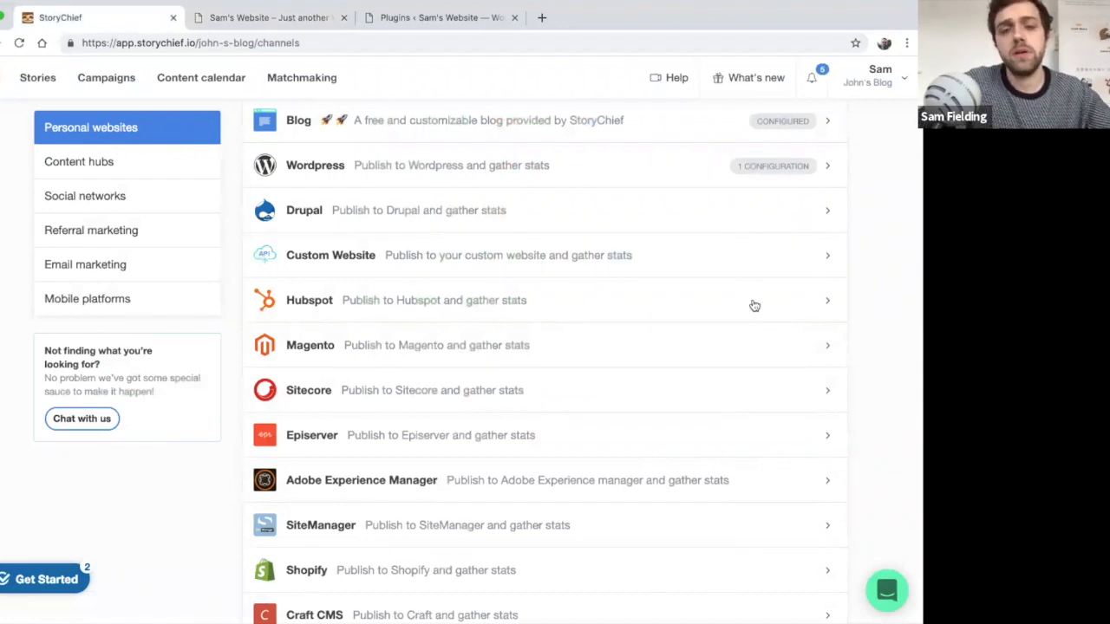
{"action": "scroll", "coordinate": [747, 295], "scroll_direction": "down", "scroll_amount": 1}
{"action": "scroll", "coordinate": [747, 297], "scroll_direction": "down", "scroll_amount": 3}
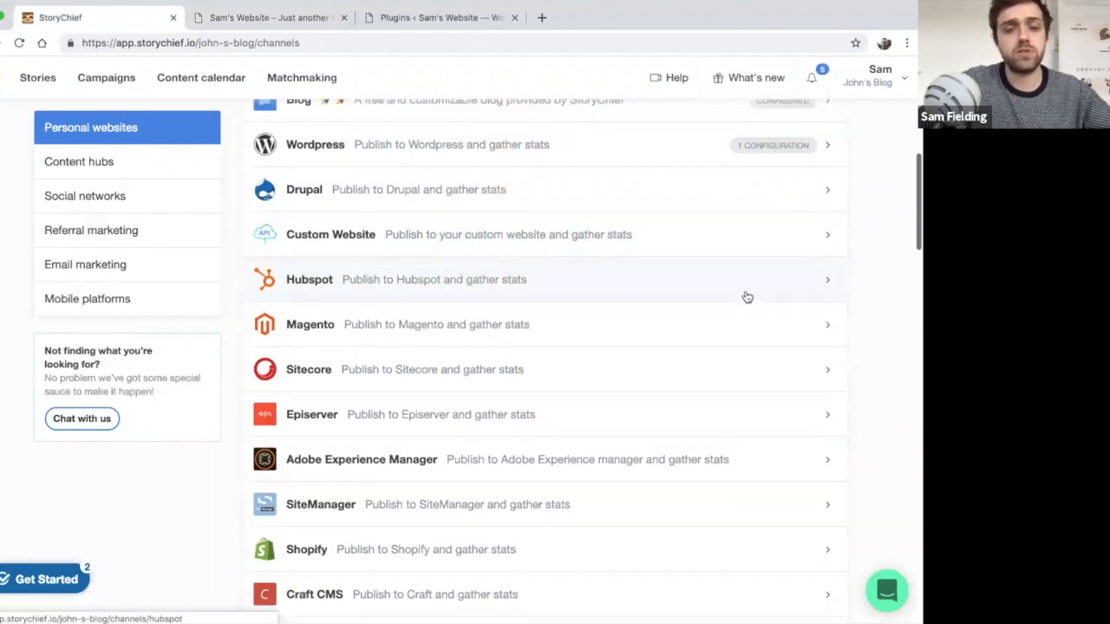
{"action": "scroll", "coordinate": [746, 297], "scroll_direction": "down", "scroll_amount": 3}
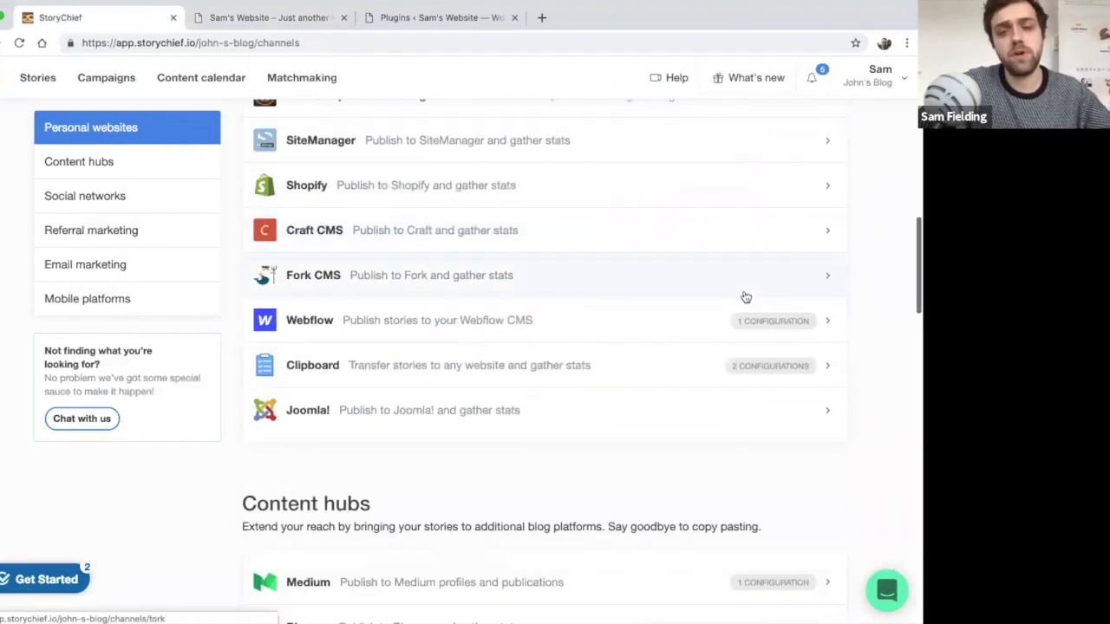
{"action": "scroll", "coordinate": [746, 297], "scroll_direction": "down", "scroll_amount": 6}
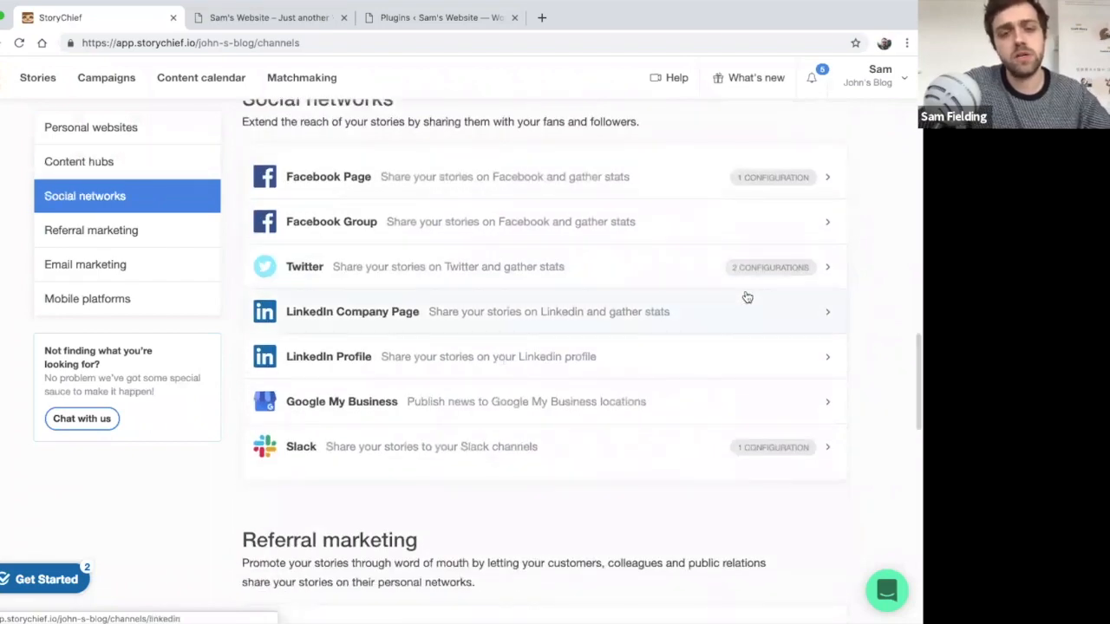
{"action": "scroll", "coordinate": [745, 298], "scroll_direction": "down", "scroll_amount": 3}
{"action": "scroll", "coordinate": [747, 298], "scroll_direction": "down", "scroll_amount": 7}
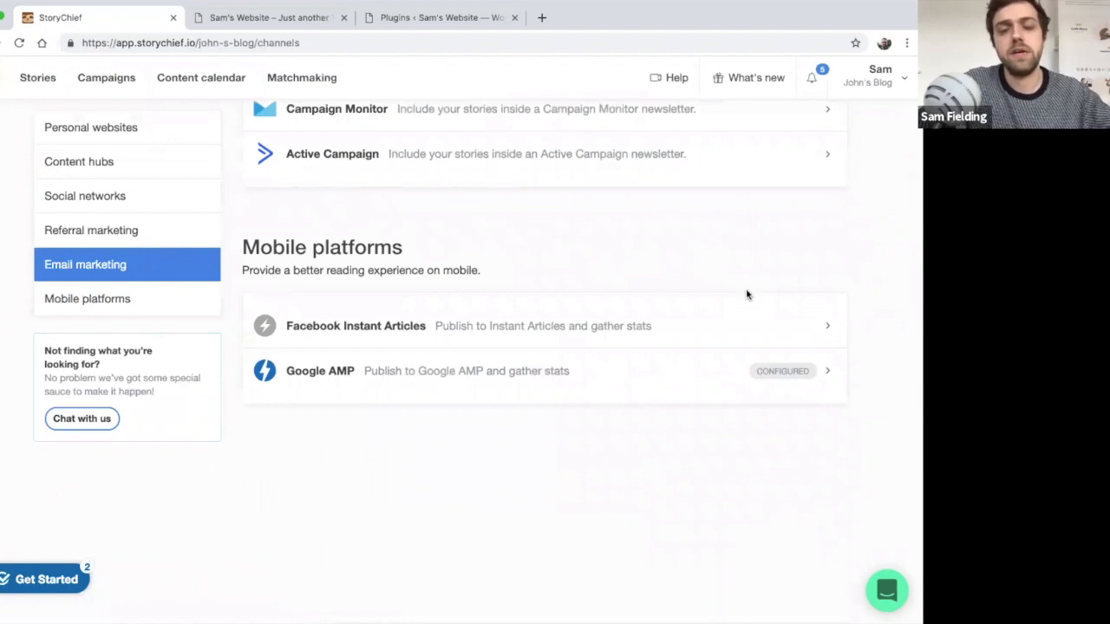
Open the Wordpress channel under Personal websites and add a new destination
{"action": "scroll", "coordinate": [746, 296], "scroll_direction": "up", "scroll_amount": 6}
{"action": "scroll", "coordinate": [741, 299], "scroll_direction": "up", "scroll_amount": 15}
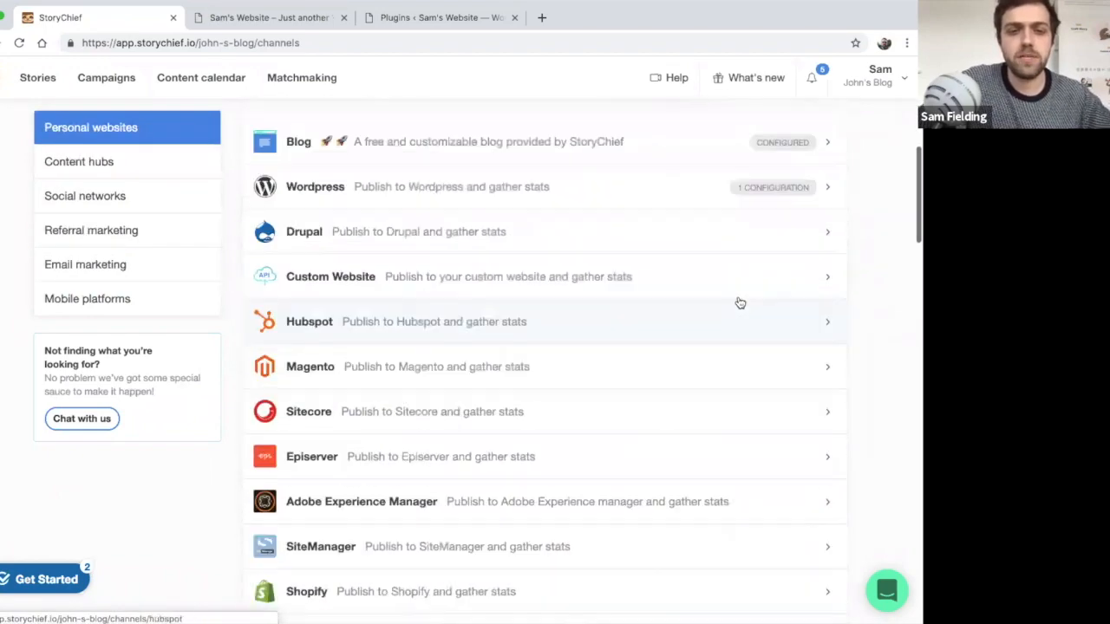
{"action": "scroll", "coordinate": [738, 302], "scroll_direction": "up", "scroll_amount": 1}
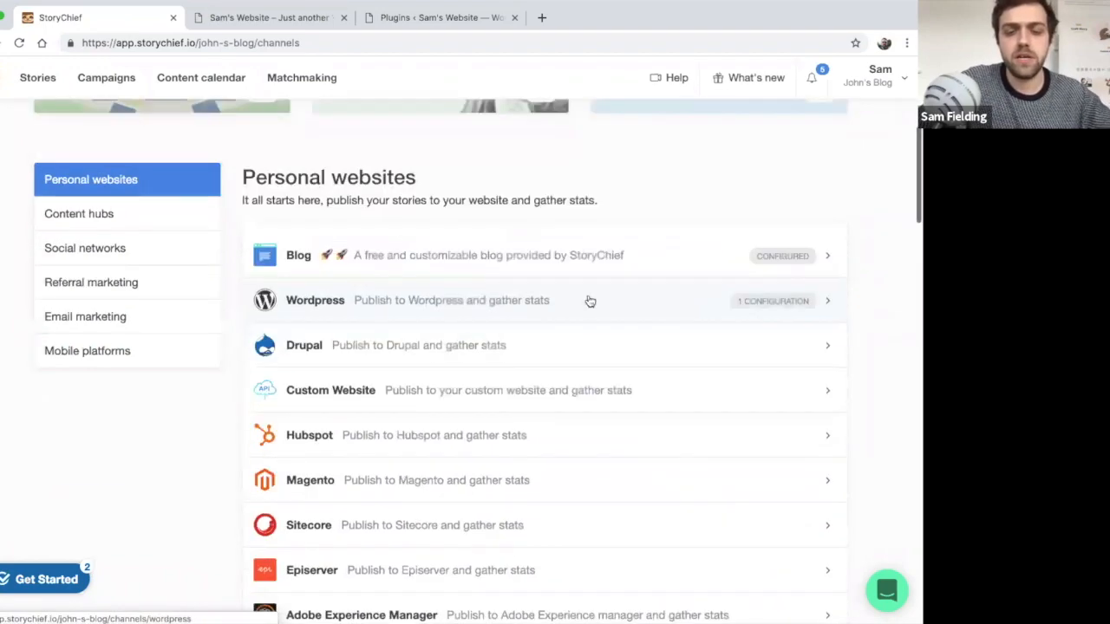
{"action": "left_click", "coordinate": [435, 306]}
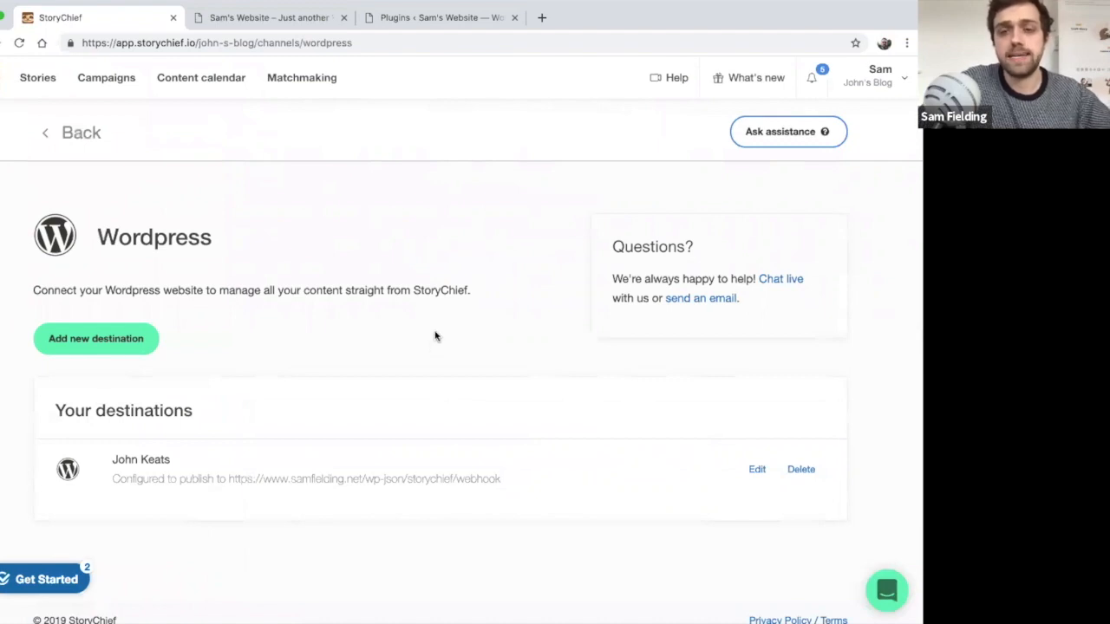
{"action": "left_click", "coordinate": [111, 339]}
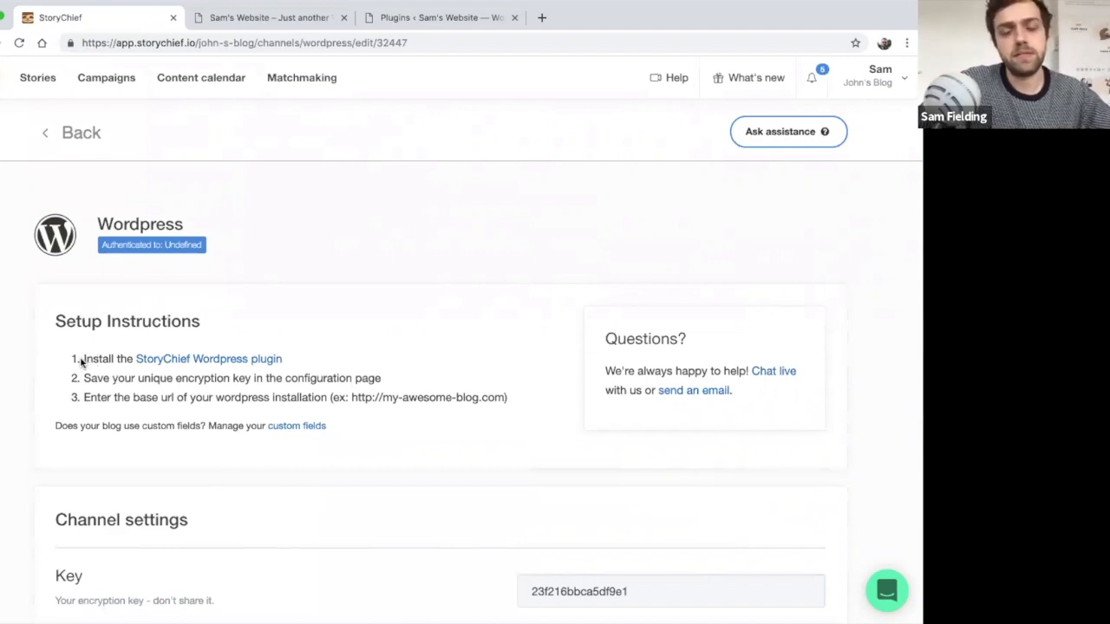
Read the setup instructions for the new Wordpress destination, from installing the plugin to entering the base URL
{"action": "left_click_drag", "start_coordinate": [82, 363], "coordinate": [288, 361]}
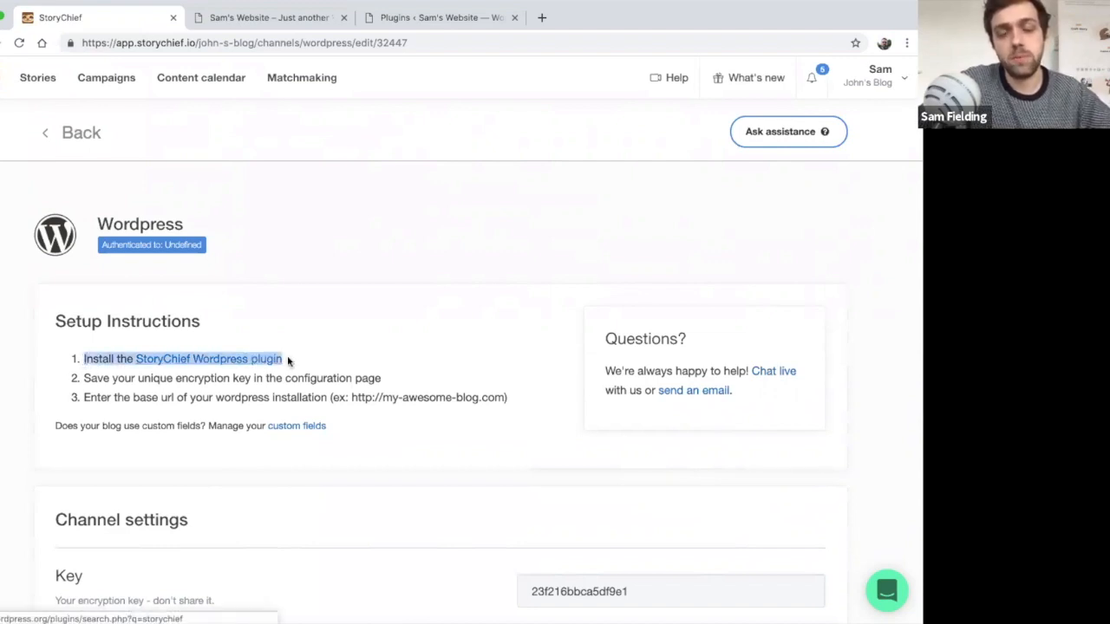
{"action": "left_click_drag", "start_coordinate": [384, 380], "coordinate": [329, 399]}
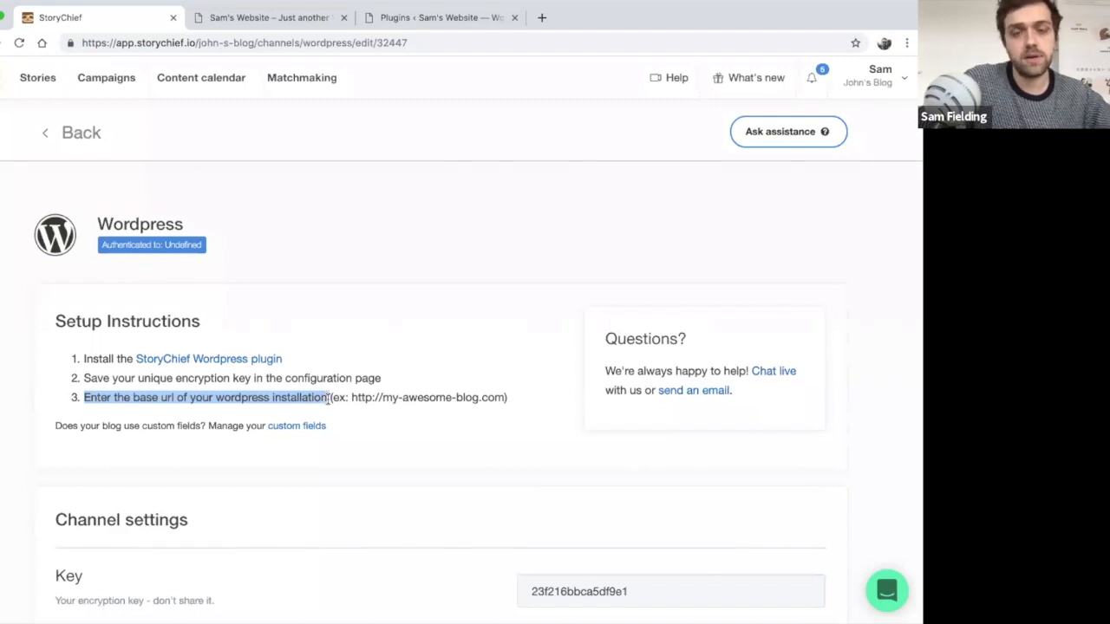
{"action": "left_click", "coordinate": [329, 397]}
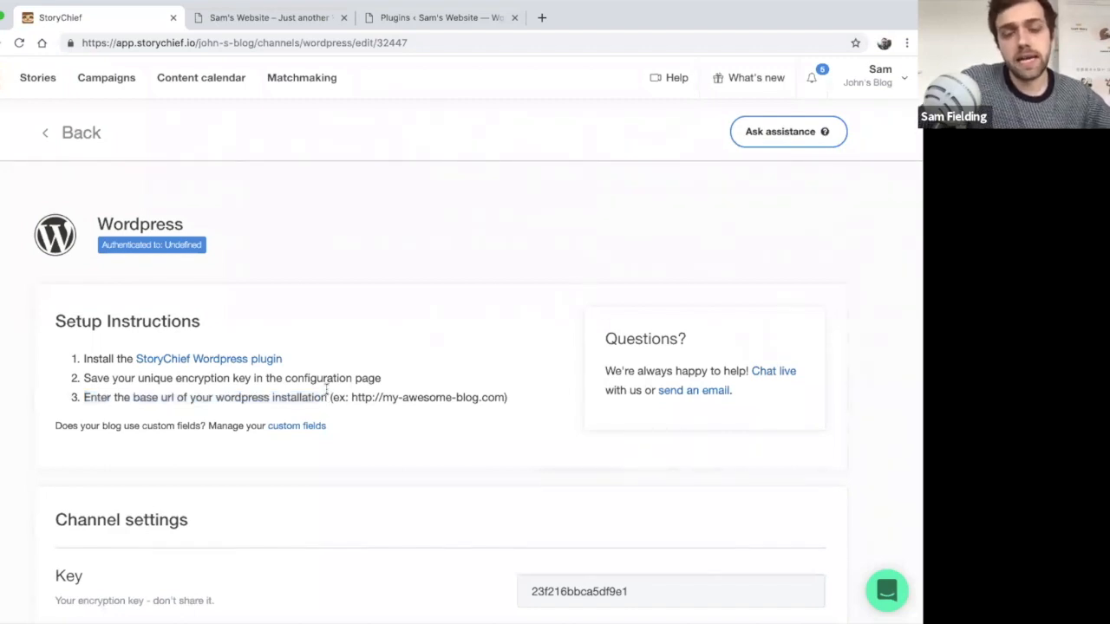
Open the linked StoryChief plugin listing on WordPress.org and examine the main plugin and its ACF, WPML and Polylang add-ons
{"action": "left_click", "coordinate": [214, 364]}
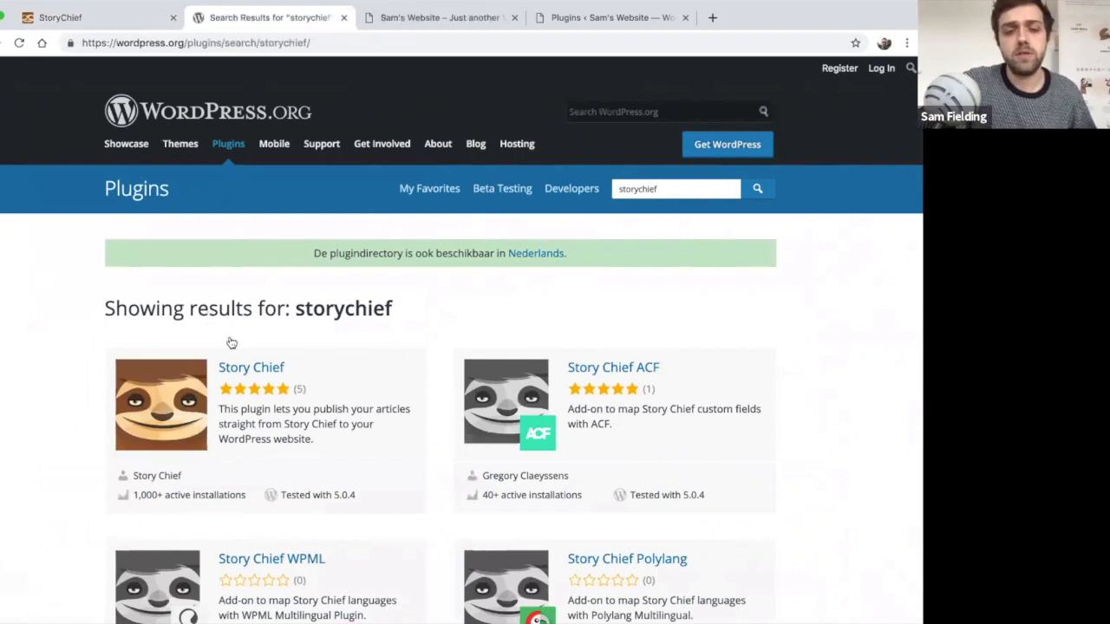
{"action": "scroll", "coordinate": [229, 342], "scroll_direction": "down", "scroll_amount": 1}
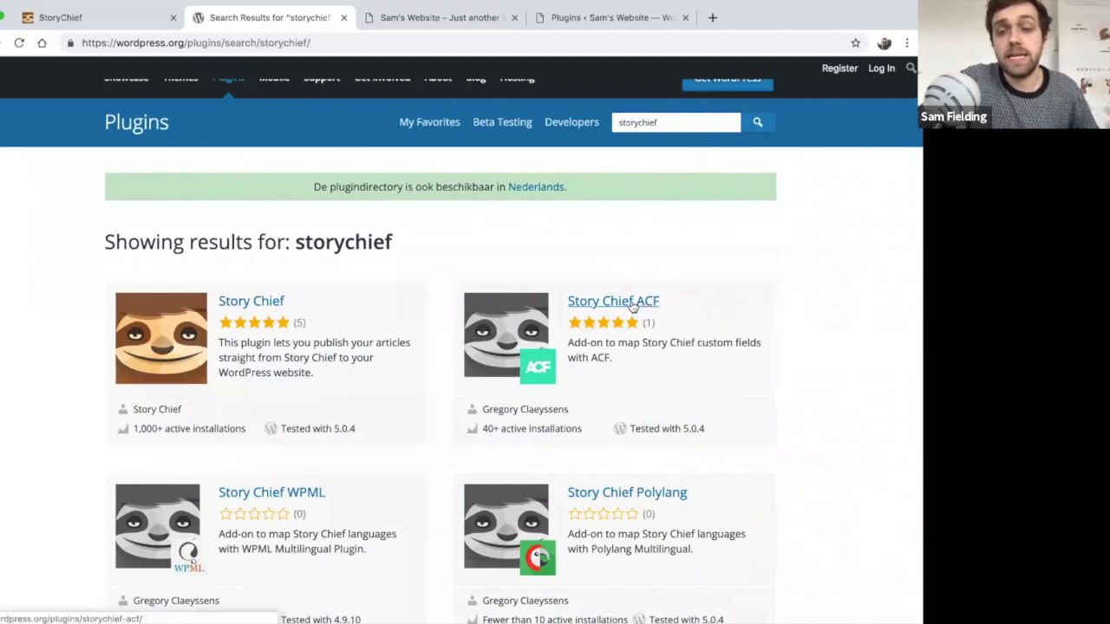
{"action": "scroll", "coordinate": [632, 308], "scroll_direction": "down", "scroll_amount": 1}
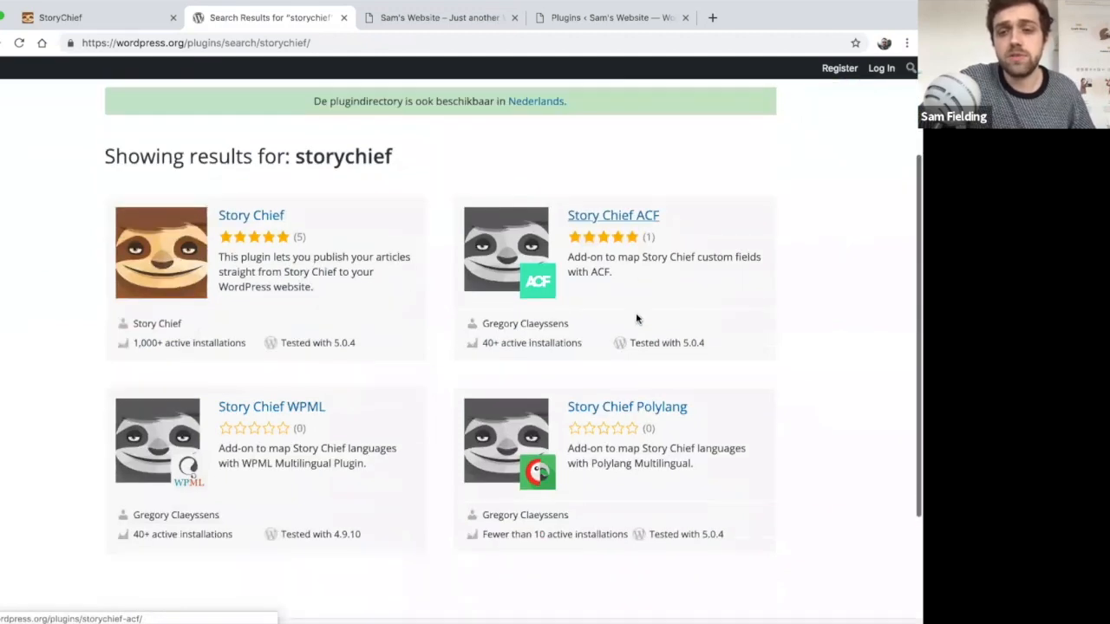
{"action": "scroll", "coordinate": [646, 411], "scroll_direction": "up", "scroll_amount": 1}
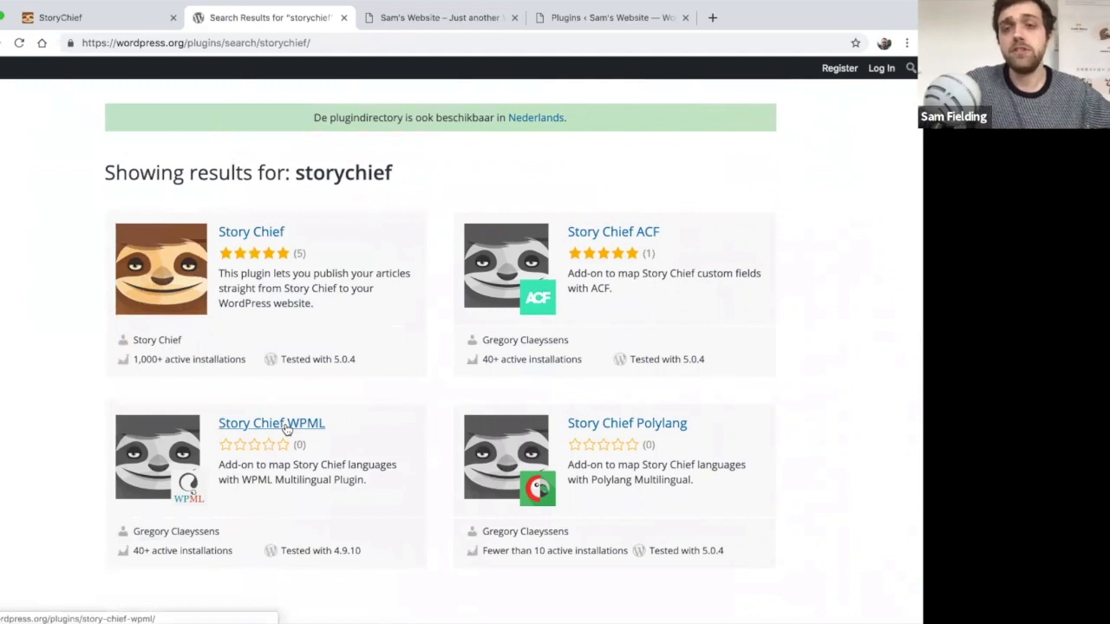
Open the Story Chief plugin's page on WordPress.org and download the plugin
{"action": "left_click", "coordinate": [248, 233]}
{"action": "scroll", "coordinate": [395, 332], "scroll_direction": "down", "scroll_amount": 1}
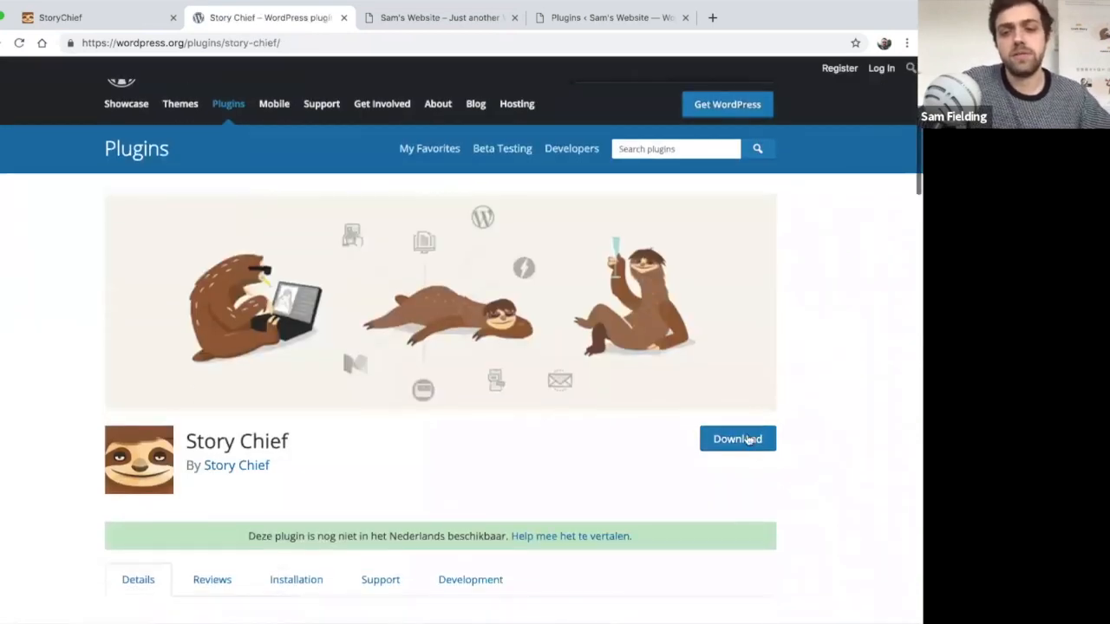
{"action": "left_click", "coordinate": [748, 440]}
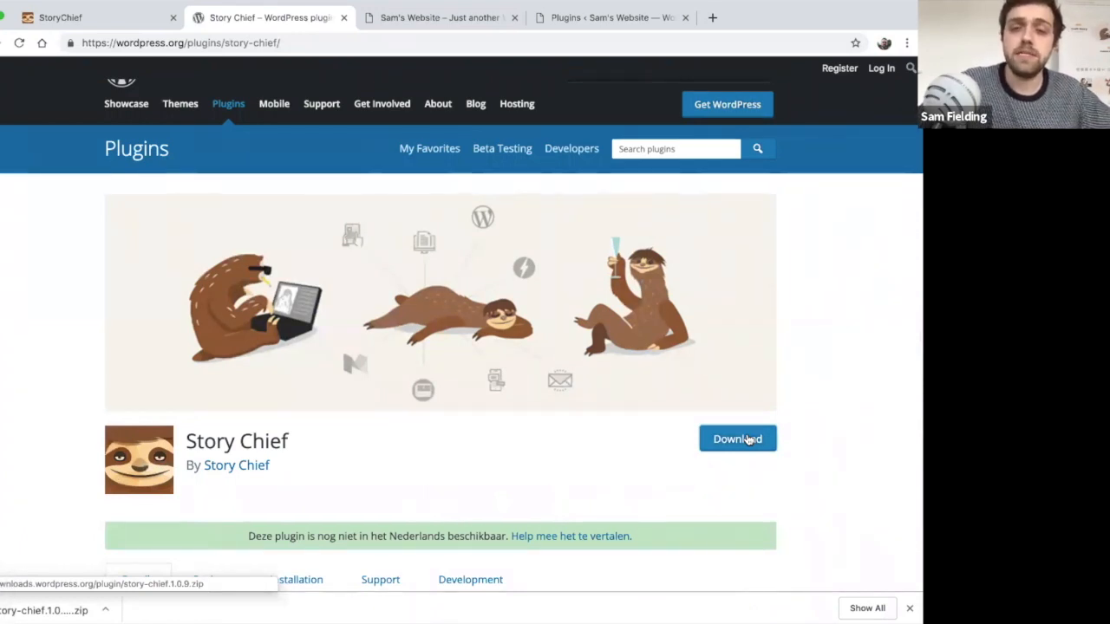
Switch to the WordPress site, enter its admin dashboard and open the page for adding new plugins
{"action": "left_click", "coordinate": [476, 26]}
{"action": "mouse_move", "coordinate": [51, 75]}
{"action": "left_click", "coordinate": [33, 94]}
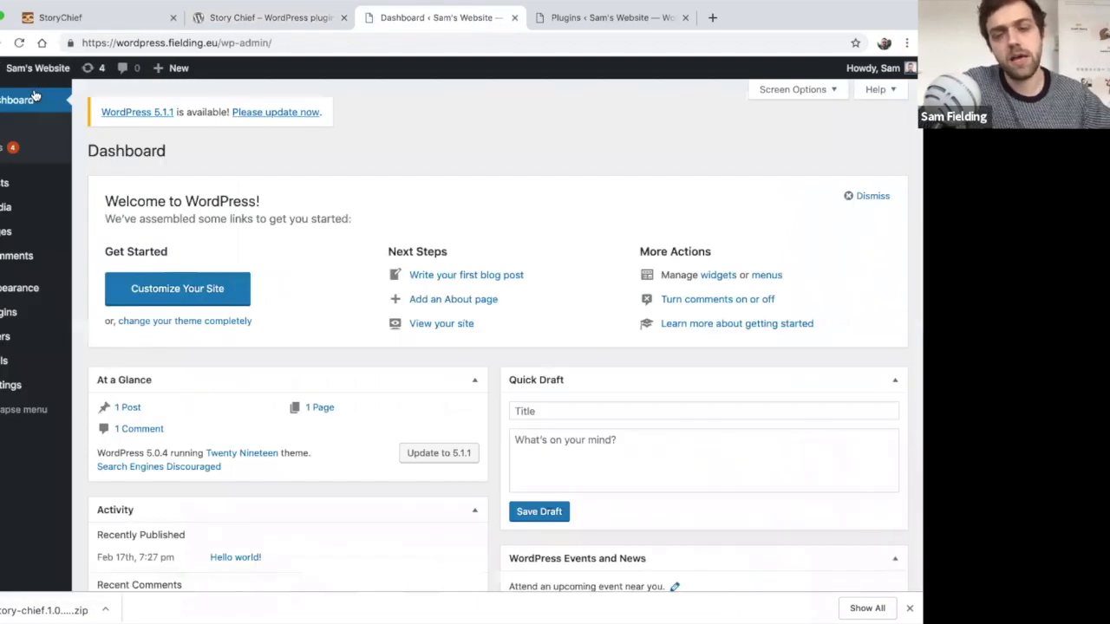
{"action": "mouse_move", "coordinate": [15, 314]}
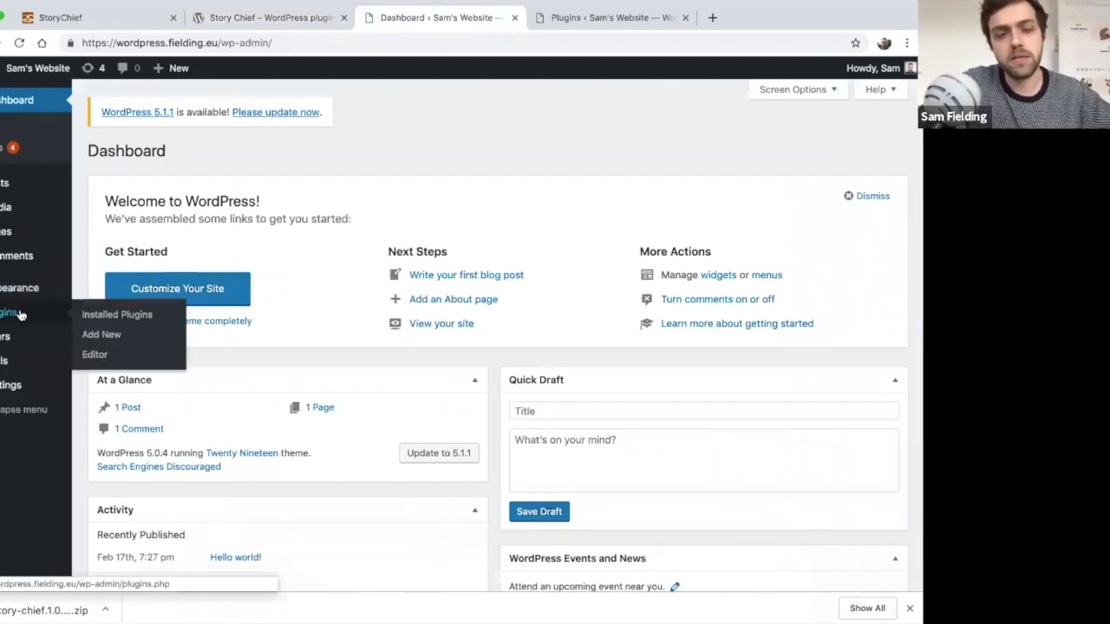
{"action": "left_click", "coordinate": [100, 337]}
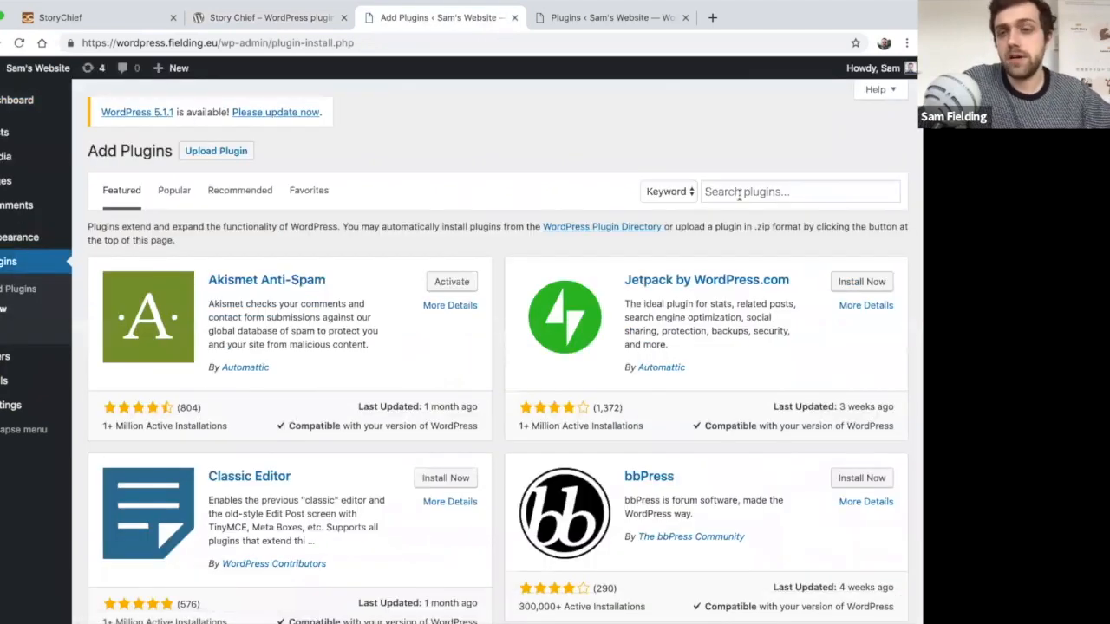
Search the plugins for "story chief", and install and activate the Story Chief plugin
{"action": "left_click", "coordinate": [739, 192]}
{"action": "type", "text": "story chief"}
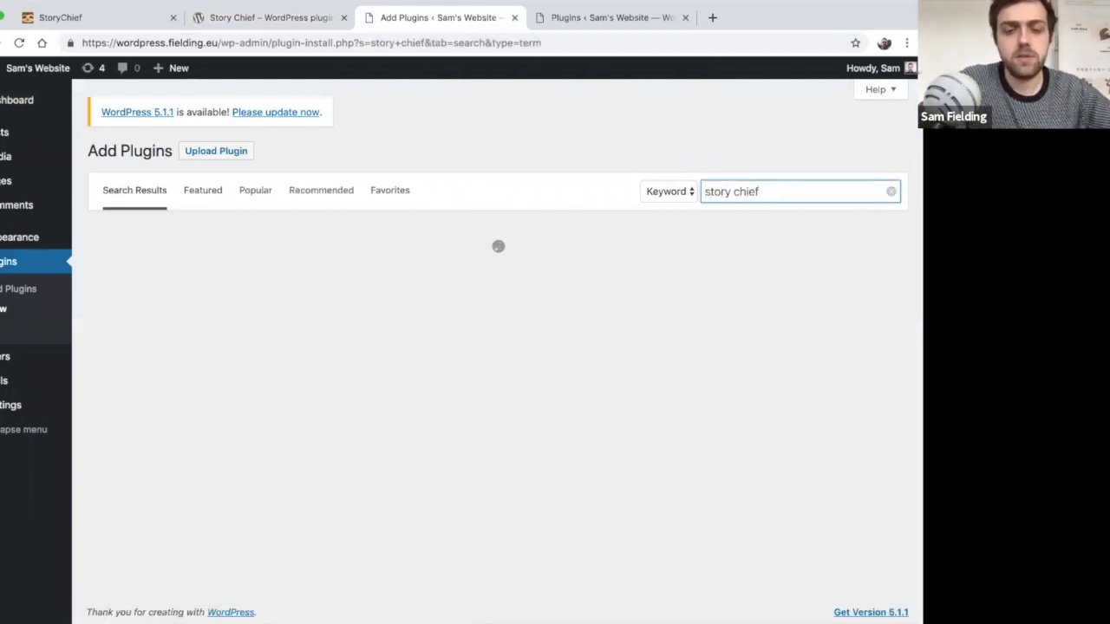
{"action": "scroll", "coordinate": [463, 285], "scroll_direction": "down", "scroll_amount": 1}
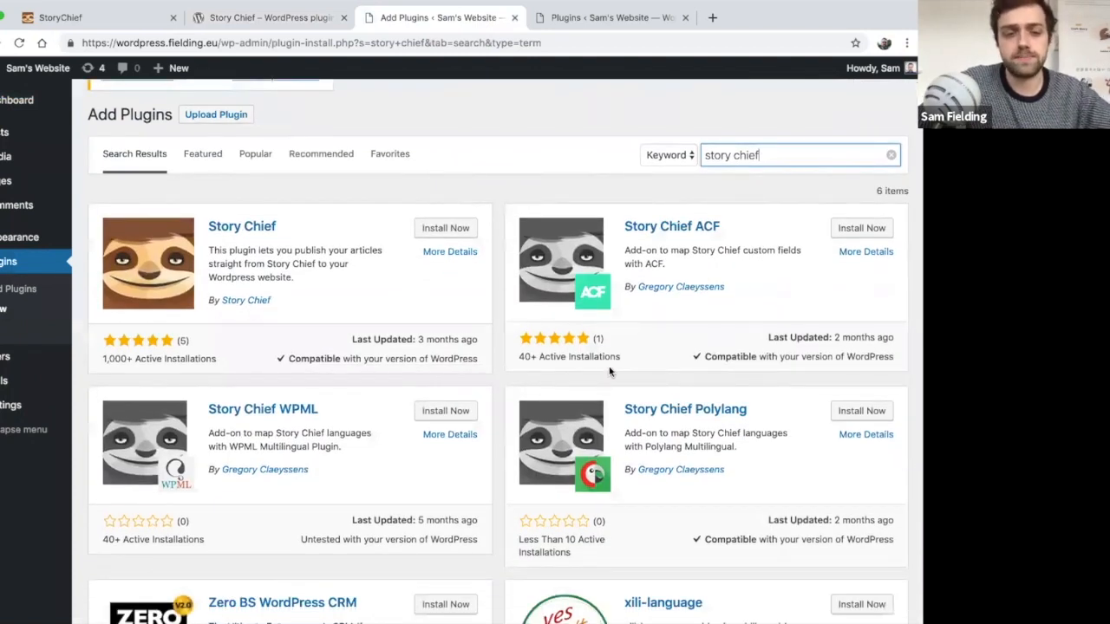
{"action": "left_click", "coordinate": [446, 228]}
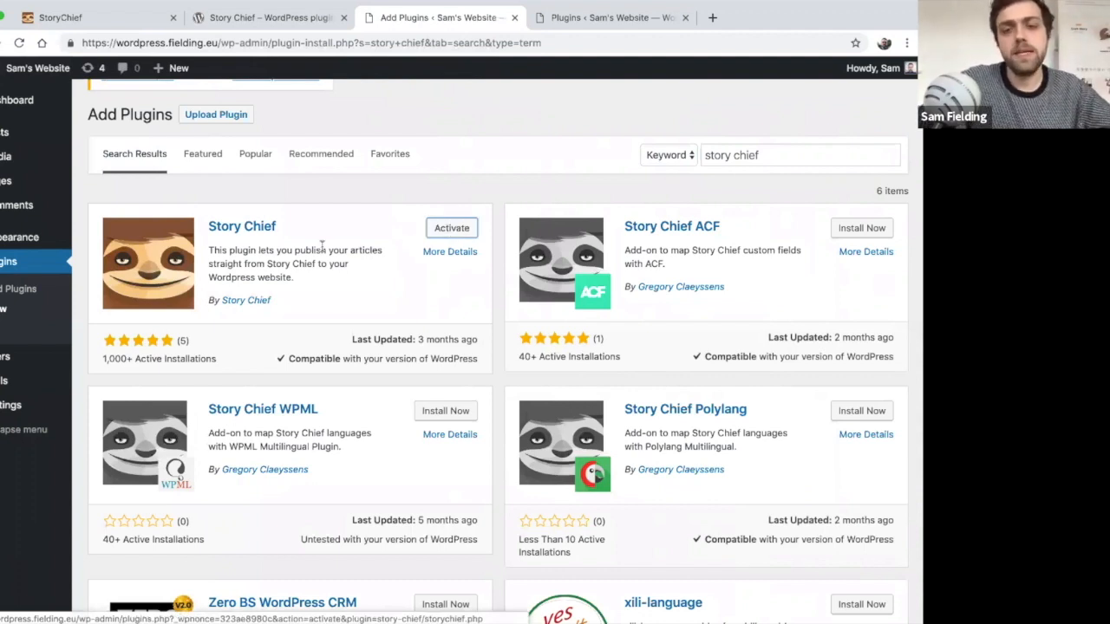
{"action": "left_click", "coordinate": [445, 228]}
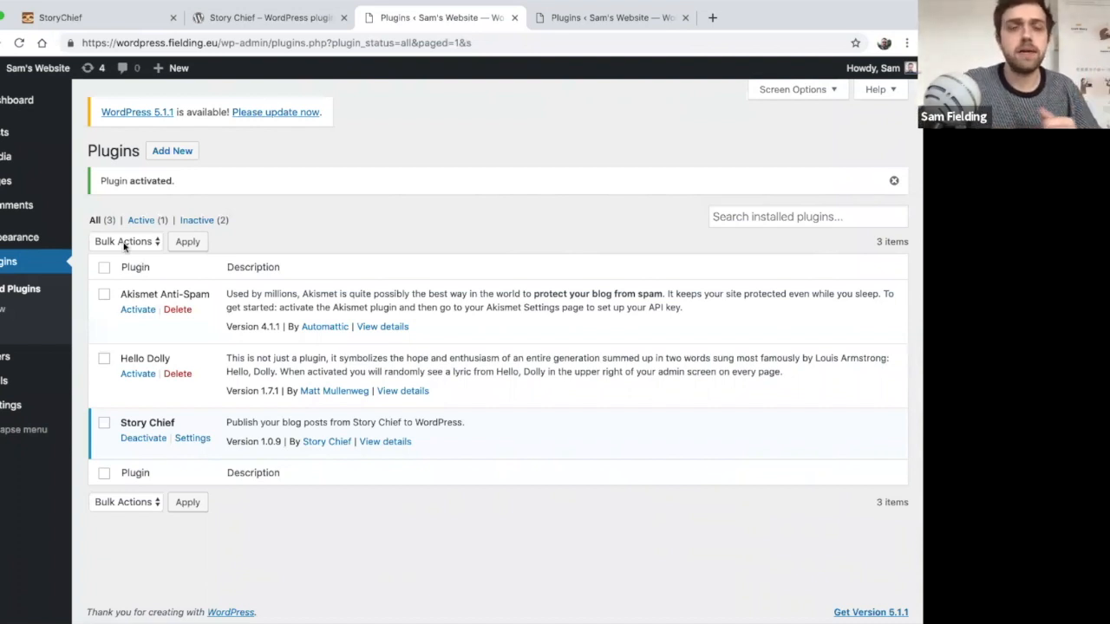
Return to the StoryChief Wordpress destination and read the instruction about saving the unique encryption key in the configuration page
{"action": "left_click", "coordinate": [128, 23]}
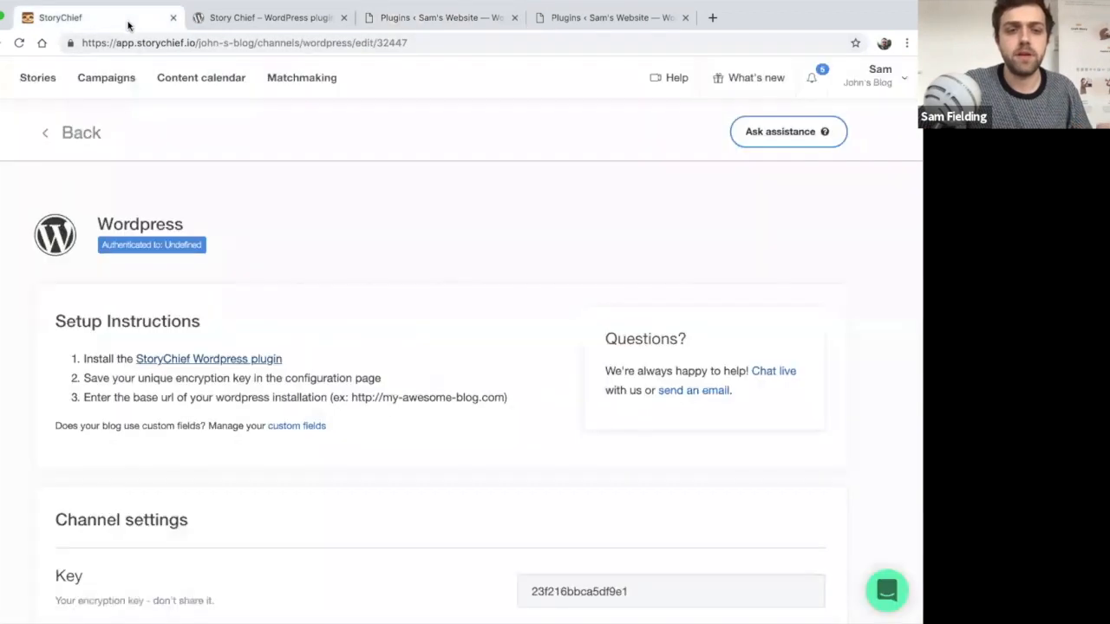
{"action": "scroll", "coordinate": [215, 325], "scroll_direction": "down", "scroll_amount": 3}
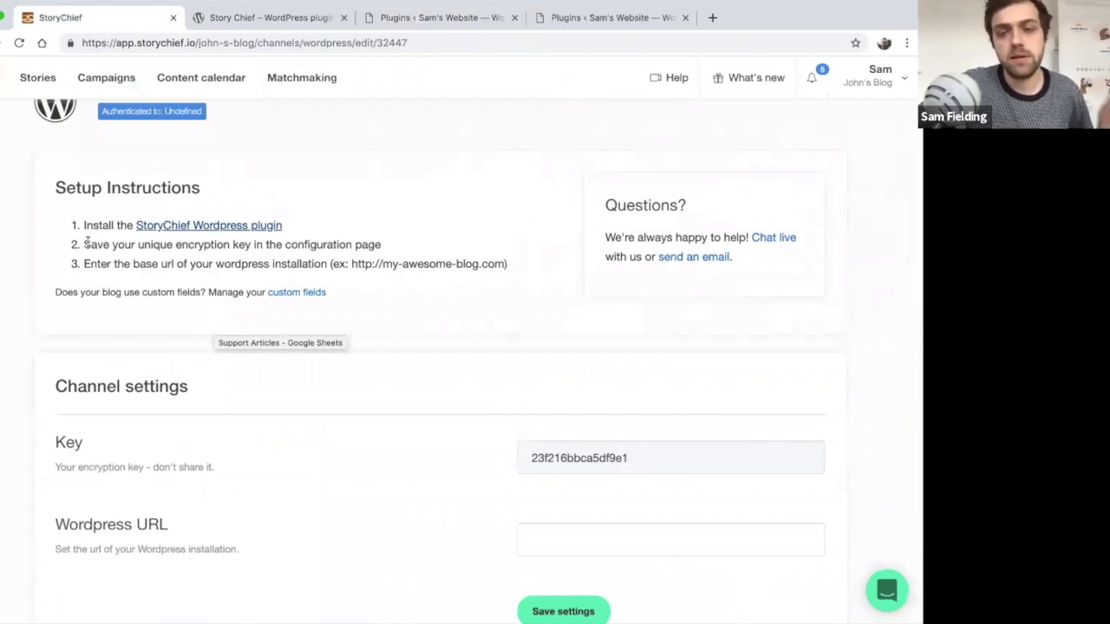
{"action": "left_click_drag", "start_coordinate": [111, 244], "coordinate": [351, 243]}
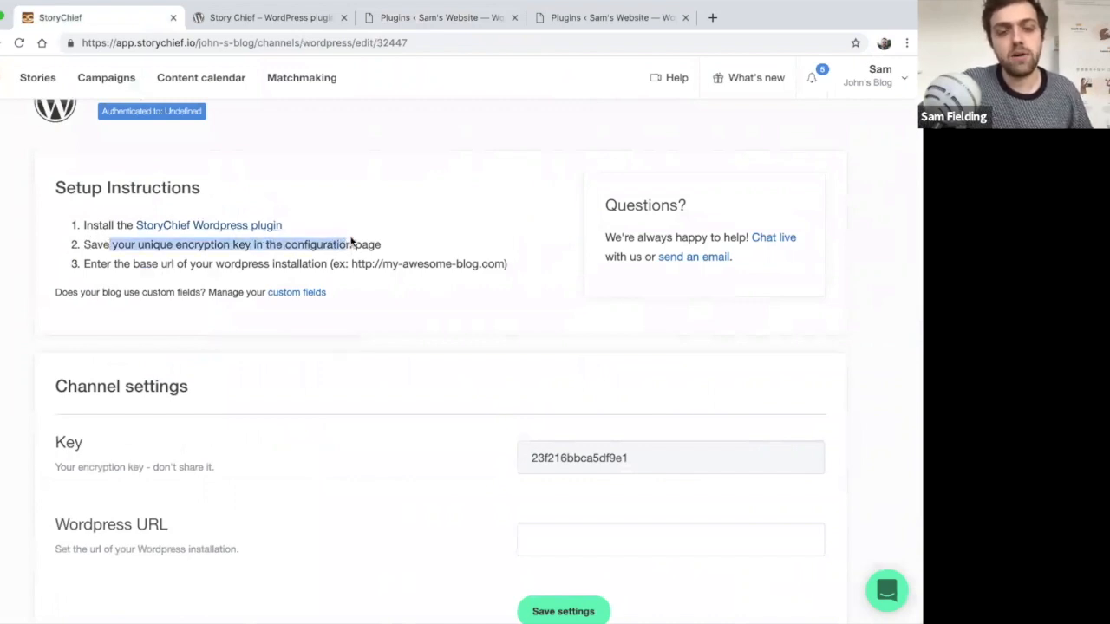
Copy the encryption key from the StoryChief channel settings and paste it into the Story Chief Key field of the WordPress plugin settings
{"action": "double_click", "coordinate": [61, 444]}
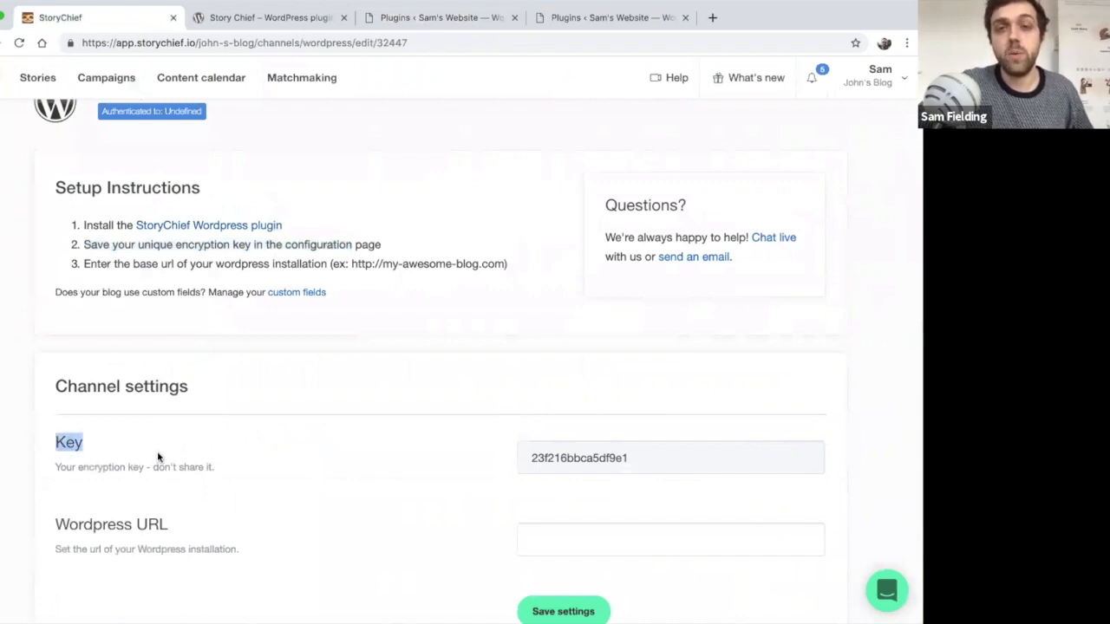
{"action": "left_click_drag", "start_coordinate": [649, 455], "coordinate": [529, 457]}
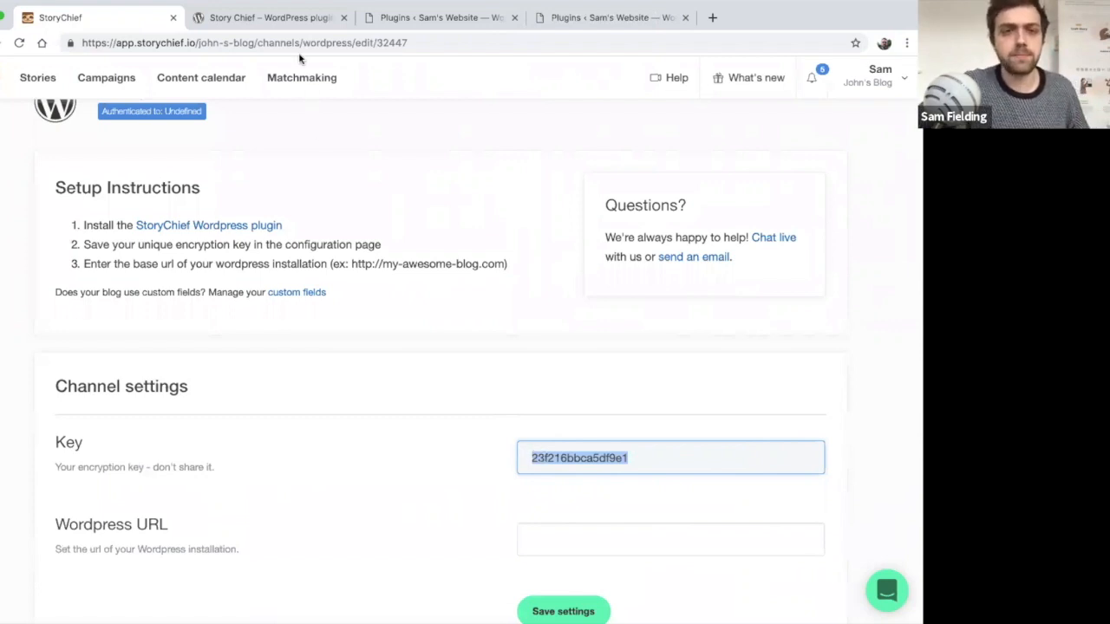
{"action": "left_click", "coordinate": [424, 19]}
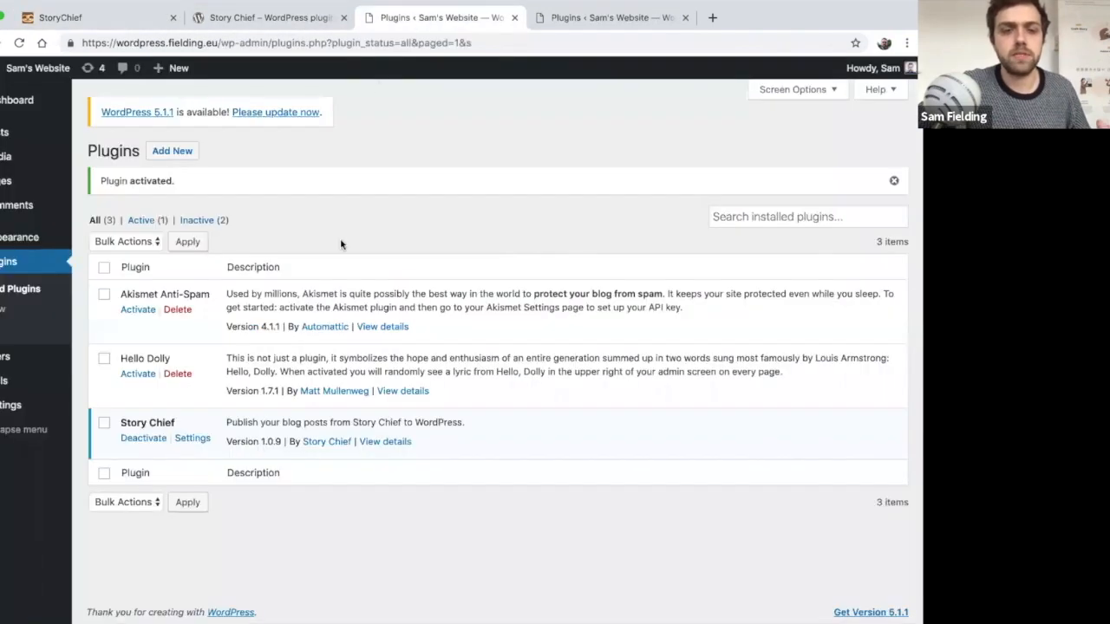
{"action": "left_click", "coordinate": [196, 439]}
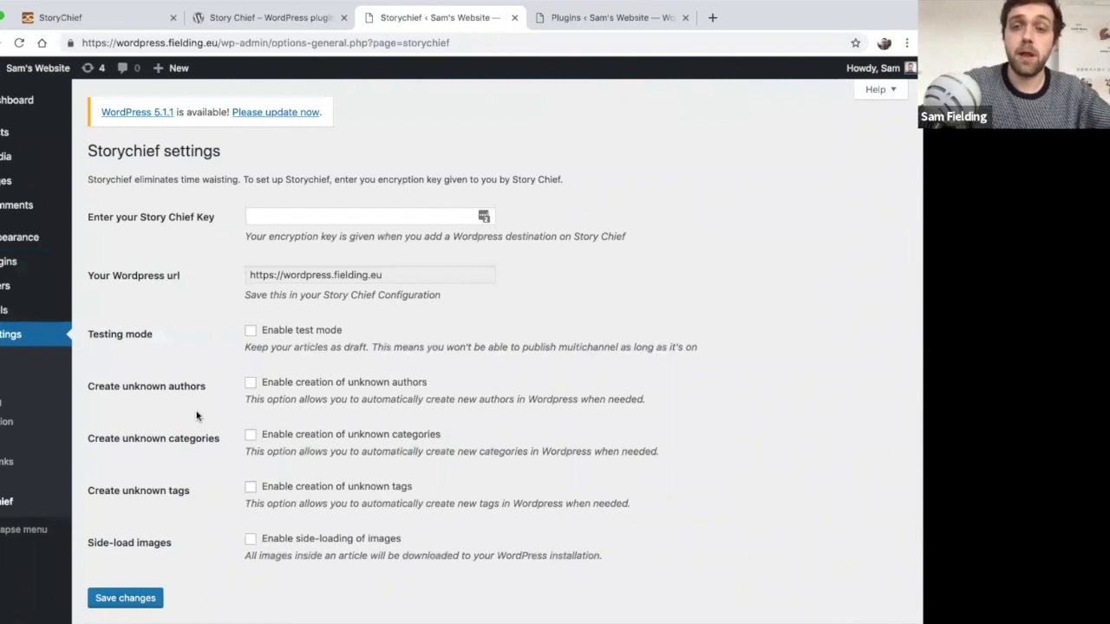
{"action": "left_click", "coordinate": [258, 217]}
{"action": "key", "text": "ctrl+v"}
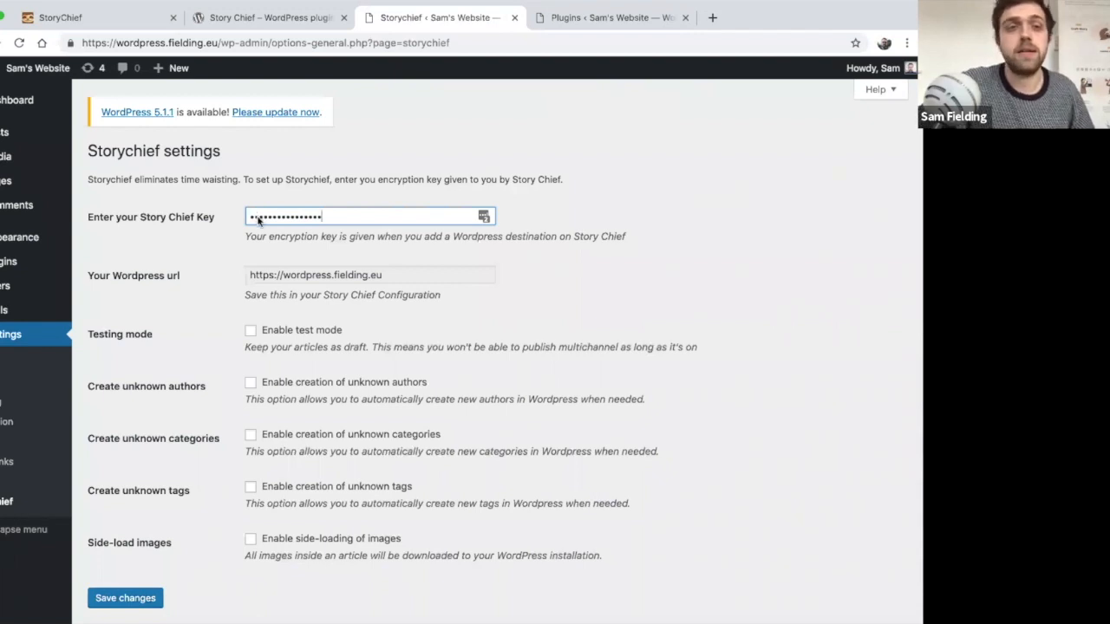
Copy the WordPress site's base URL from its address and enter it as the Wordpress URL in the StoryChief channel settings
{"action": "left_click", "coordinate": [130, 22]}
{"action": "scroll", "coordinate": [264, 347], "scroll_direction": "down", "scroll_amount": 1}
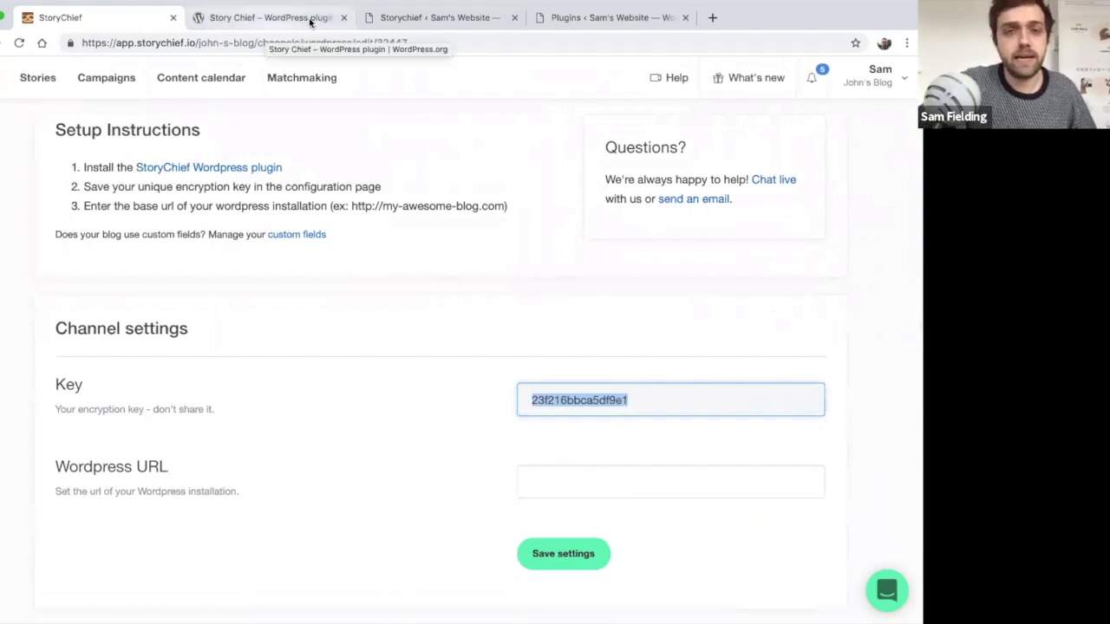
{"action": "left_click", "coordinate": [401, 24]}
{"action": "left_click_drag", "start_coordinate": [218, 42], "coordinate": [57, 42]}
{"action": "key", "text": "super+c"}
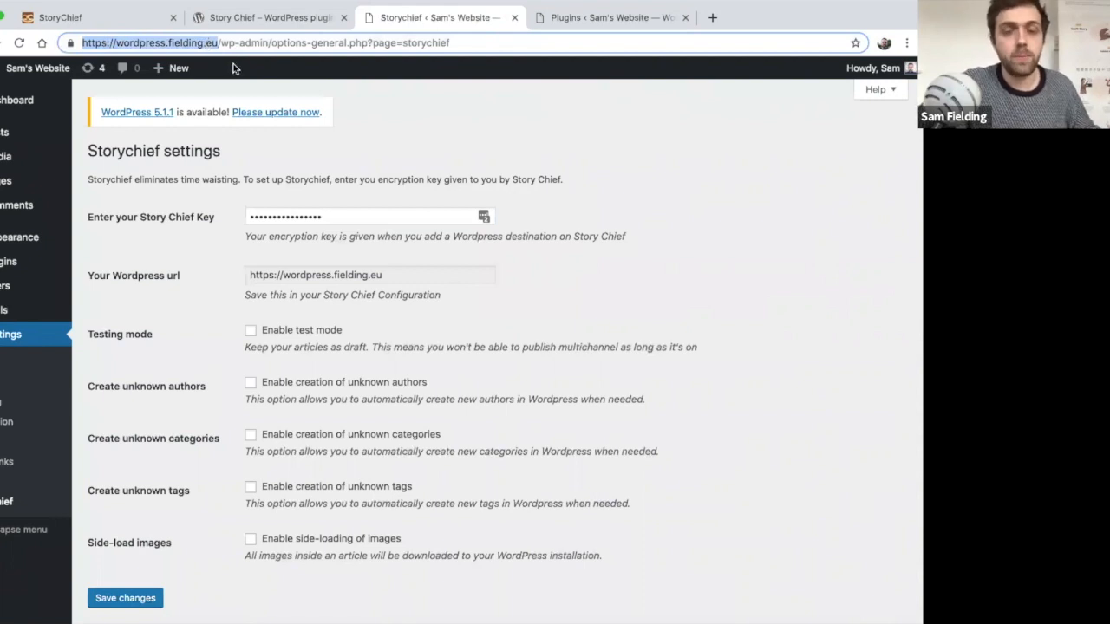
{"action": "left_click", "coordinate": [121, 18]}
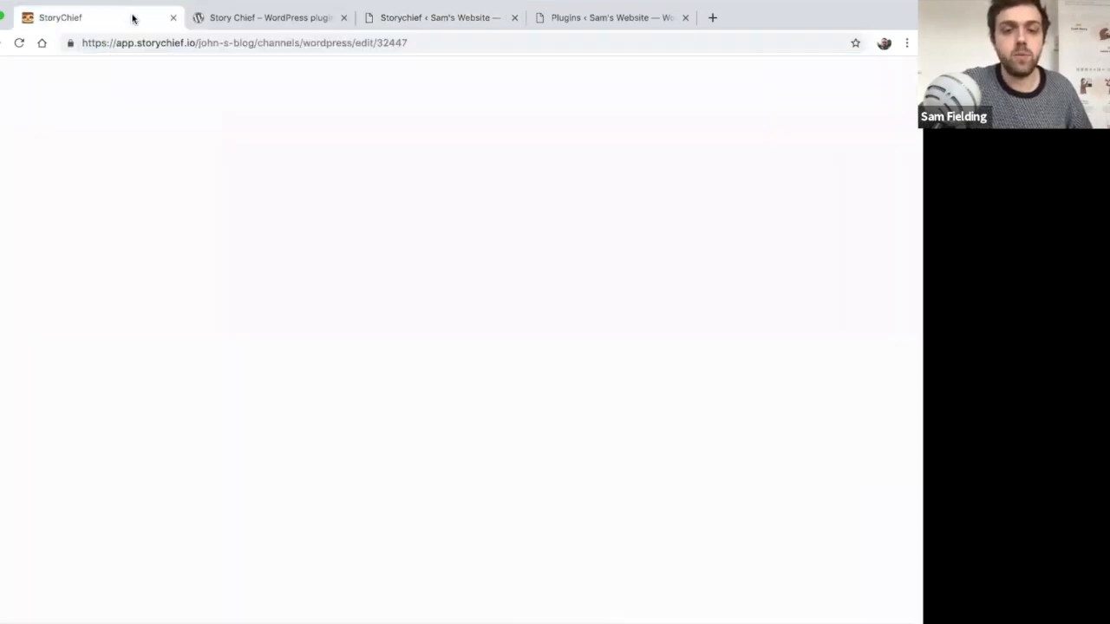
{"action": "left_click", "coordinate": [565, 479]}
{"action": "key", "text": "super+v"}
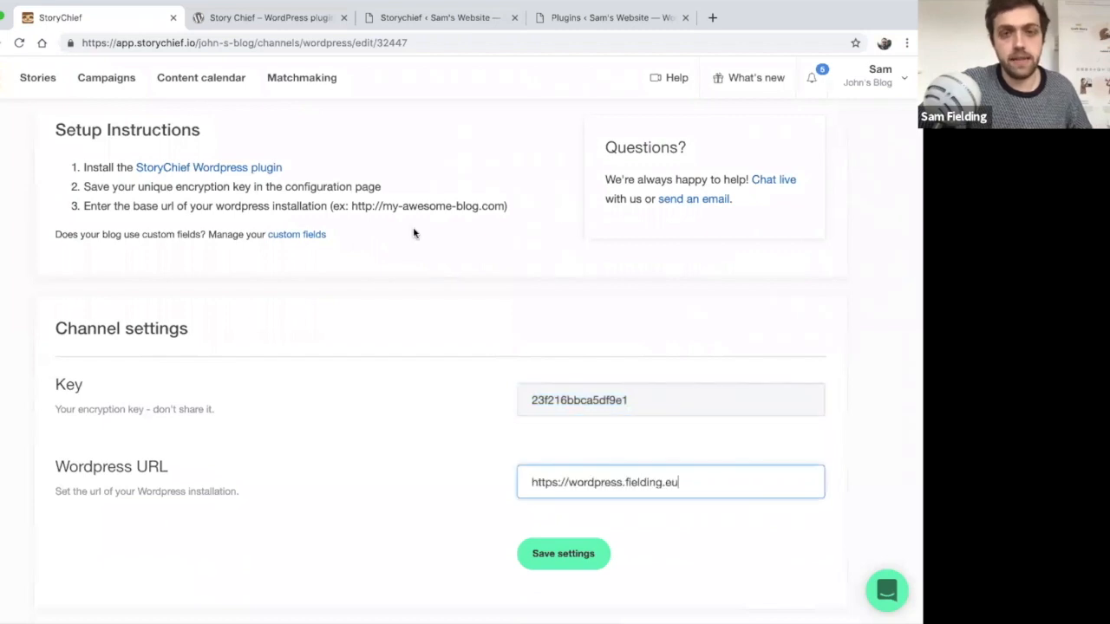
Compare the WordPress URL given in the plugin settings with the one entered in the StoryChief channel settings
{"action": "left_click", "coordinate": [299, 22]}
{"action": "left_click", "coordinate": [394, 19]}
{"action": "left_click_drag", "start_coordinate": [395, 274], "coordinate": [246, 273]}
{"action": "left_click_drag", "start_coordinate": [439, 270], "coordinate": [198, 277]}
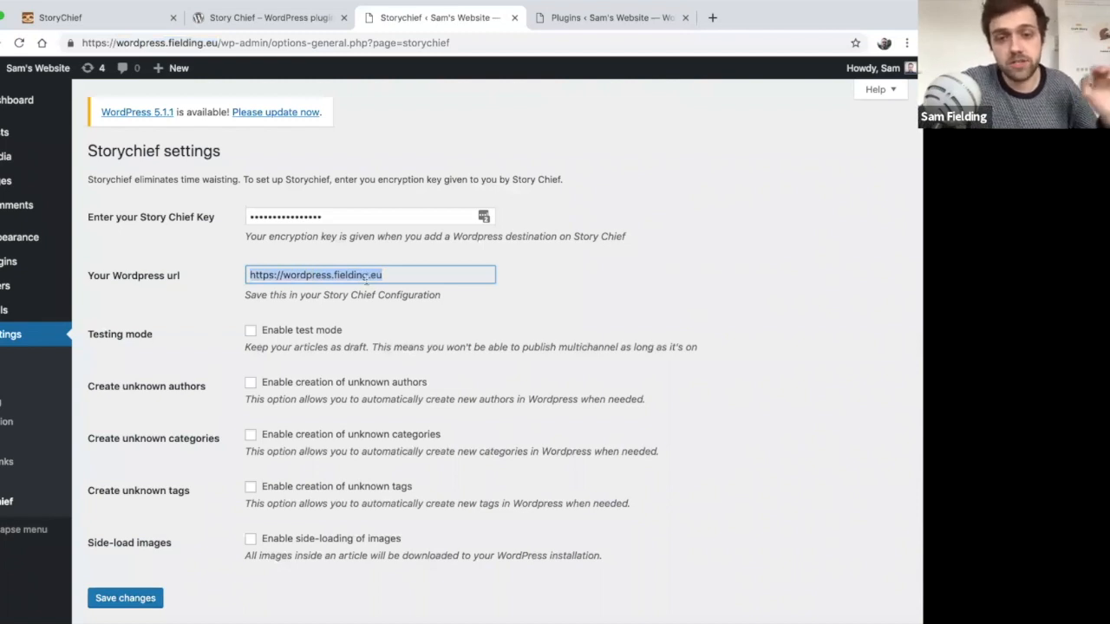
{"action": "left_click_drag", "start_coordinate": [415, 275], "coordinate": [244, 277]}
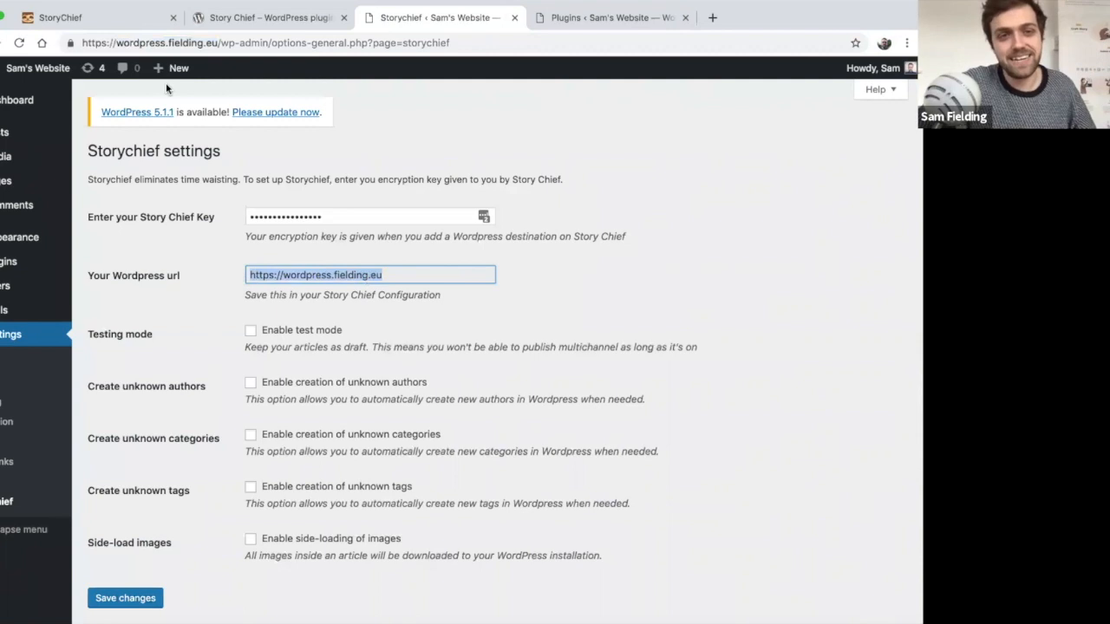
{"action": "left_click", "coordinate": [142, 21]}
{"action": "scroll", "coordinate": [456, 441], "scroll_direction": "down", "scroll_amount": 2}
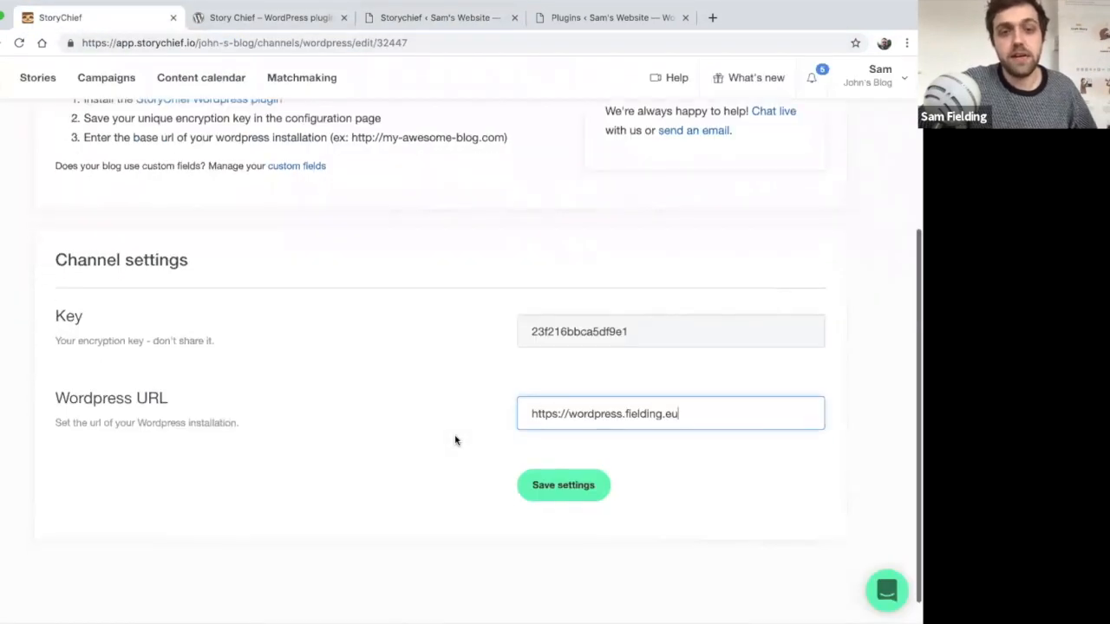
{"action": "scroll", "coordinate": [419, 347], "scroll_direction": "up", "scroll_amount": 1}
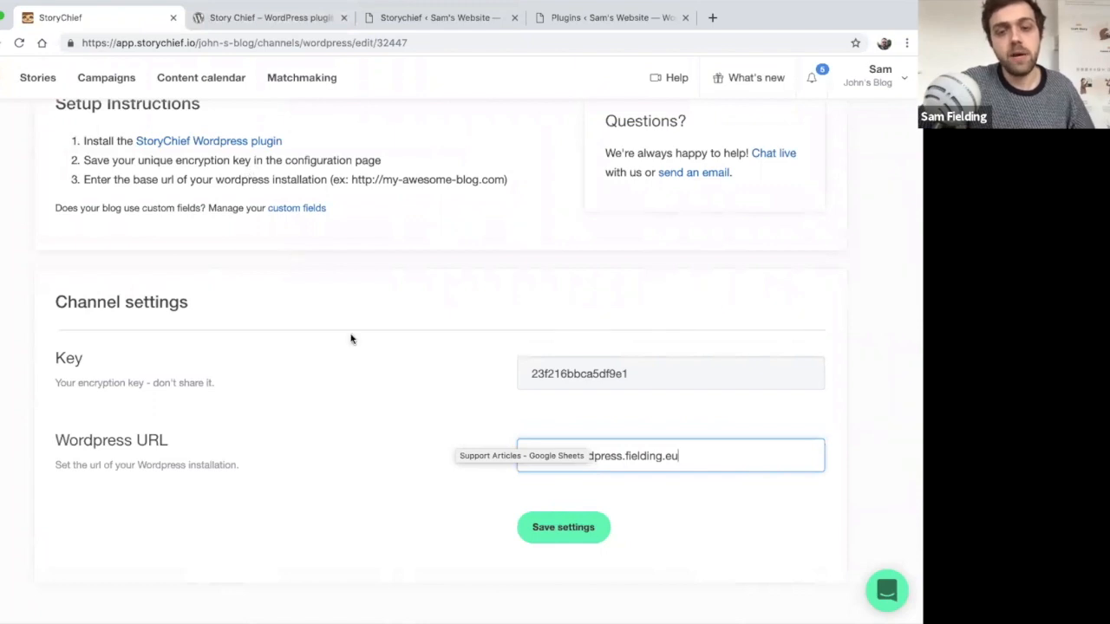
{"action": "scroll", "coordinate": [442, 394], "scroll_direction": "down", "scroll_amount": 2}
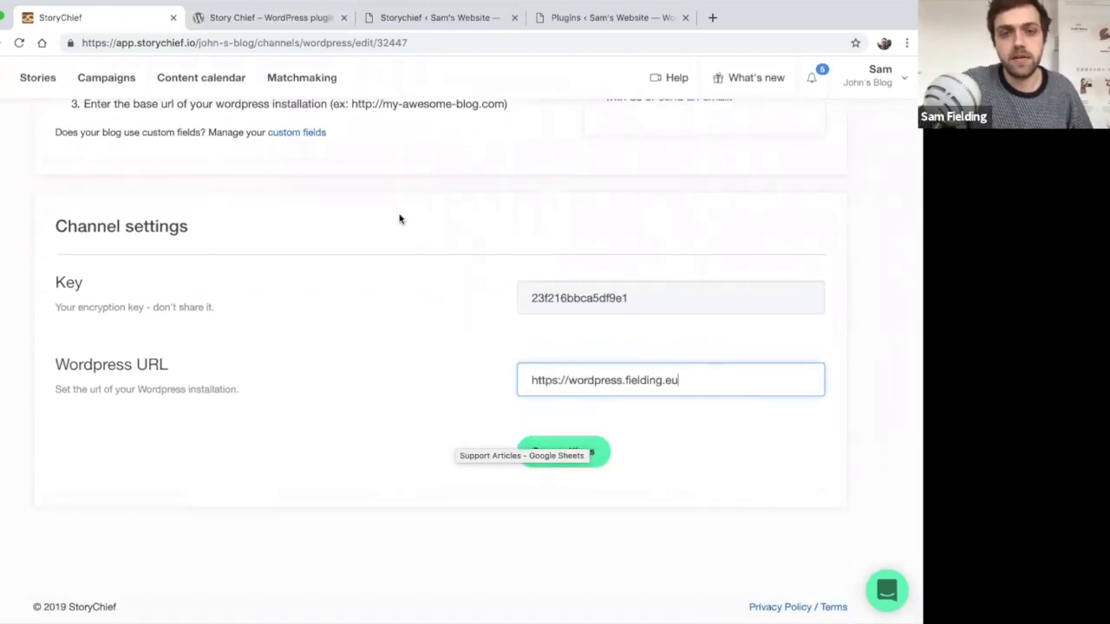
Save the Storychief plugin configuration in WordPress and save the channel settings in StoryChief
{"action": "left_click", "coordinate": [425, 17]}
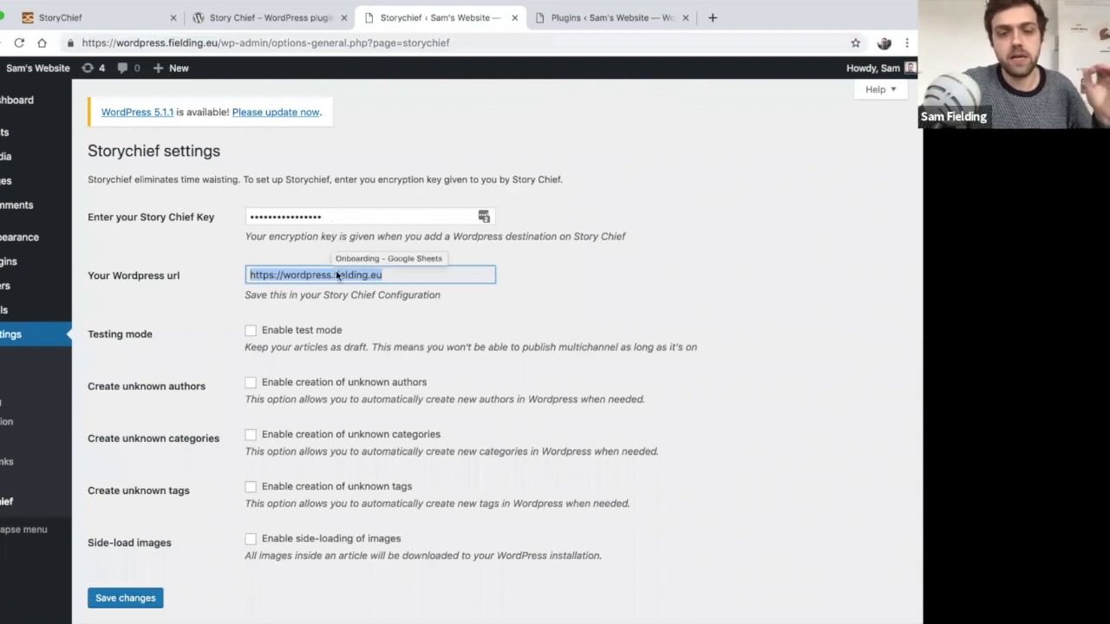
{"action": "scroll", "coordinate": [338, 274], "scroll_direction": "down", "scroll_amount": 1}
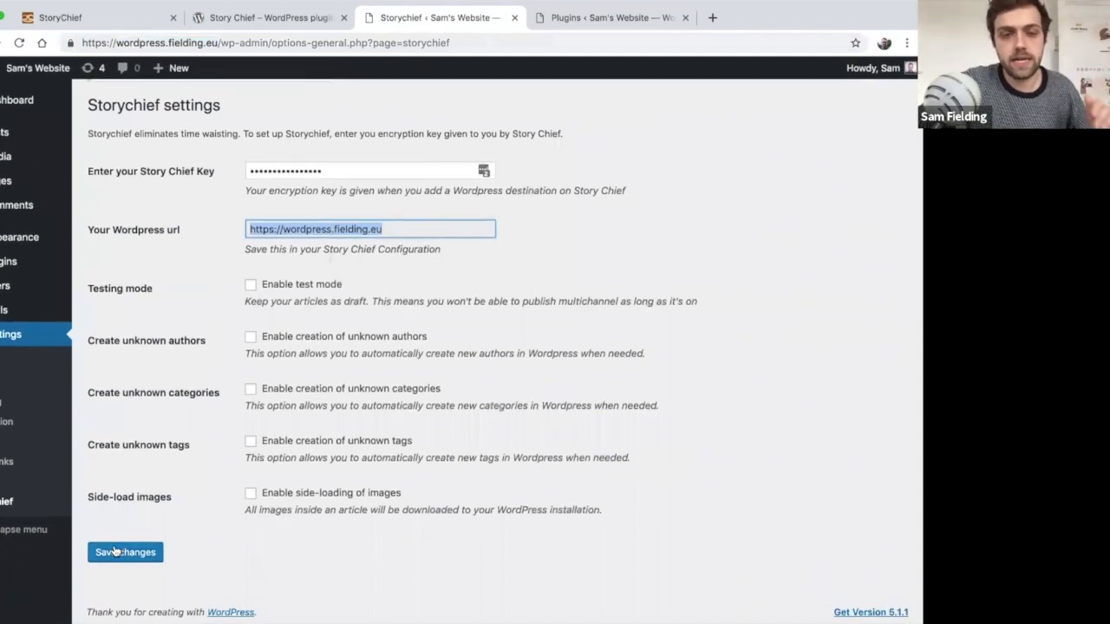
{"action": "left_click", "coordinate": [119, 545]}
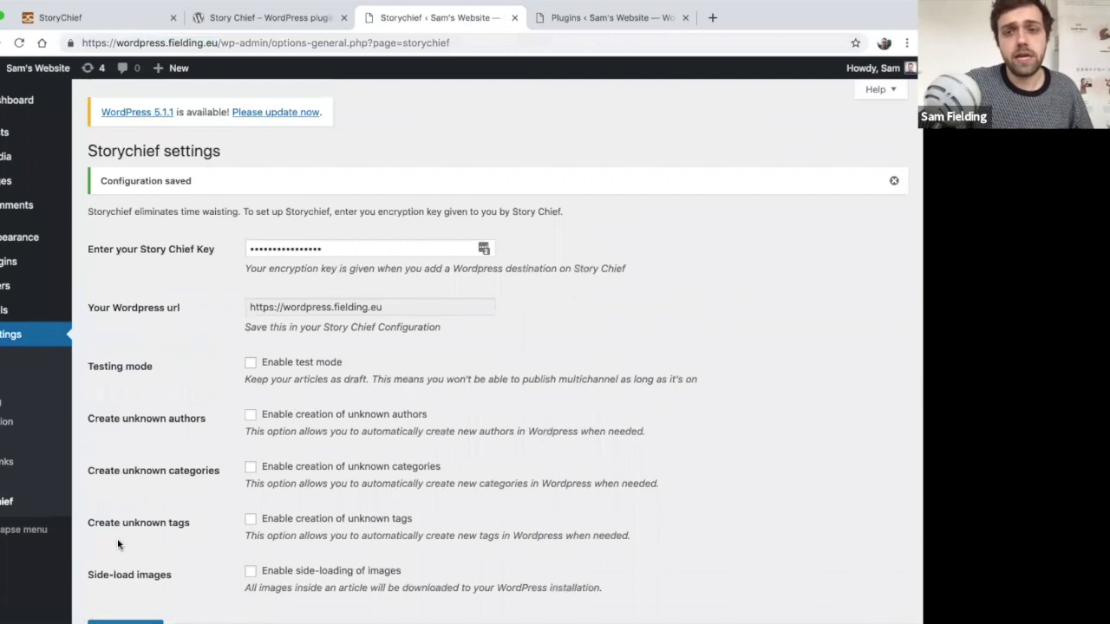
{"action": "left_click", "coordinate": [135, 17]}
{"action": "left_click", "coordinate": [568, 458]}
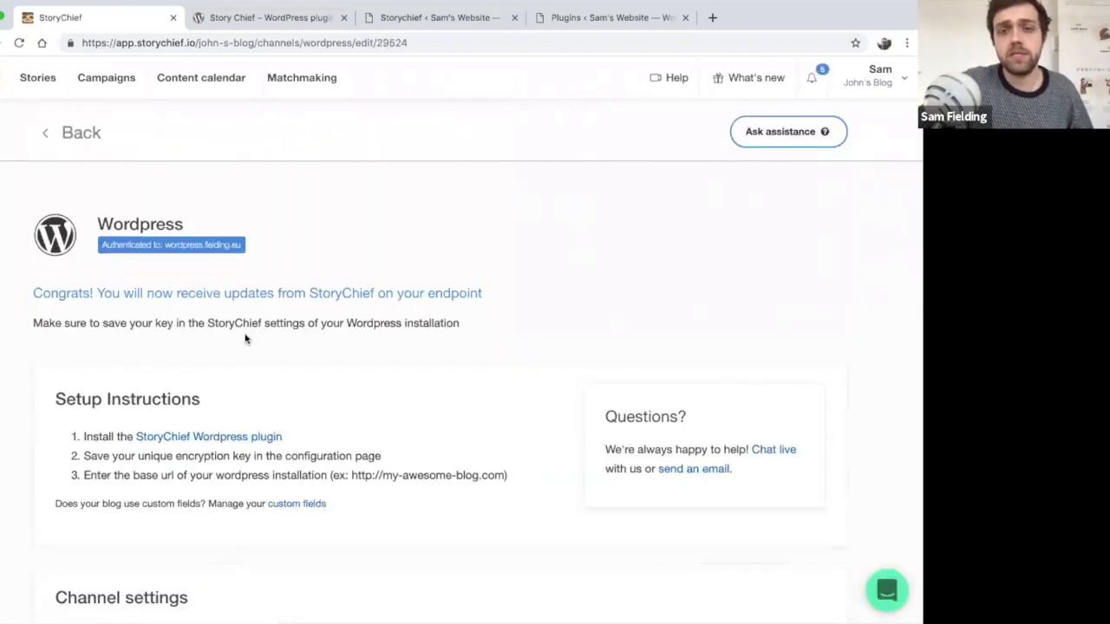
Examine the StoryChief connection message and the plugin's optional settings in WordPress, switching side-loading of images on and off again
{"action": "left_click_drag", "start_coordinate": [31, 292], "coordinate": [100, 294]}
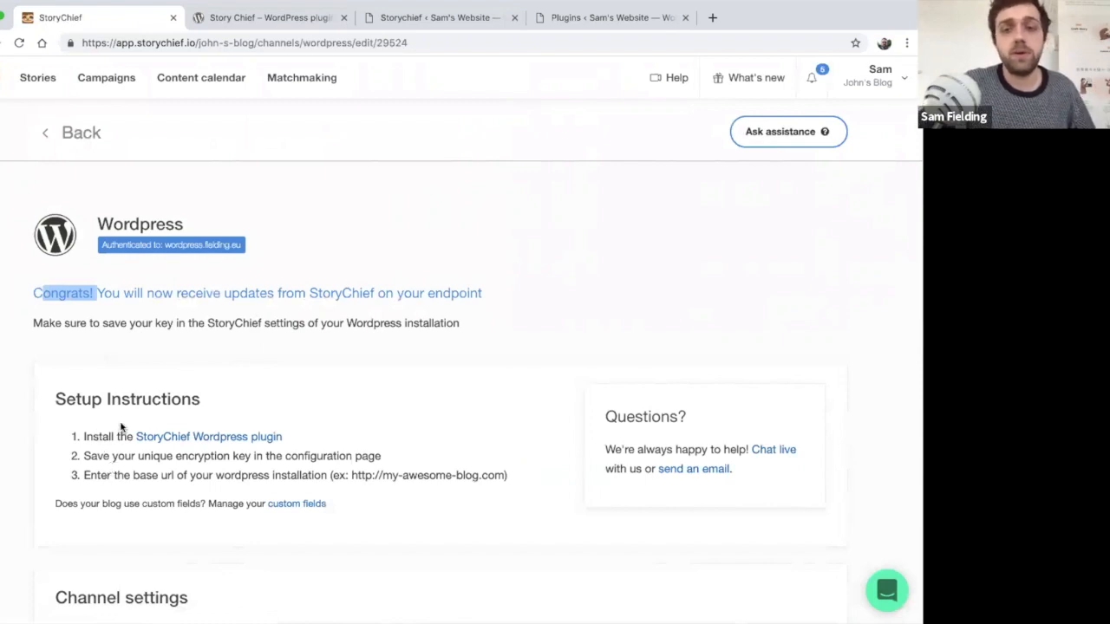
{"action": "left_click", "coordinate": [261, 21]}
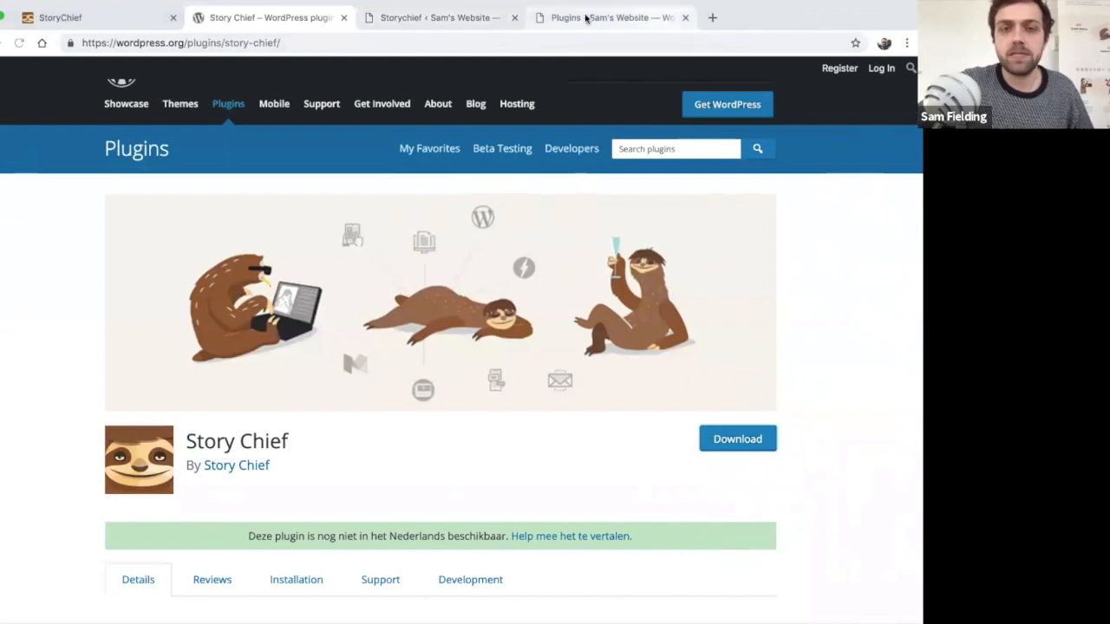
{"action": "left_click", "coordinate": [471, 19]}
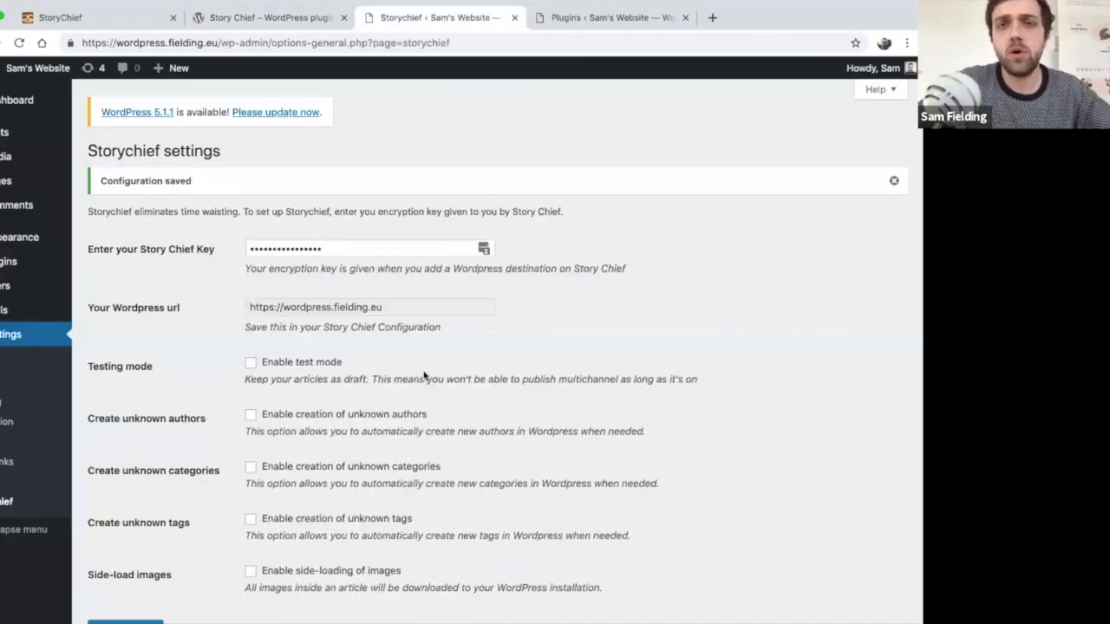
{"action": "scroll", "coordinate": [424, 376], "scroll_direction": "down", "scroll_amount": 1}
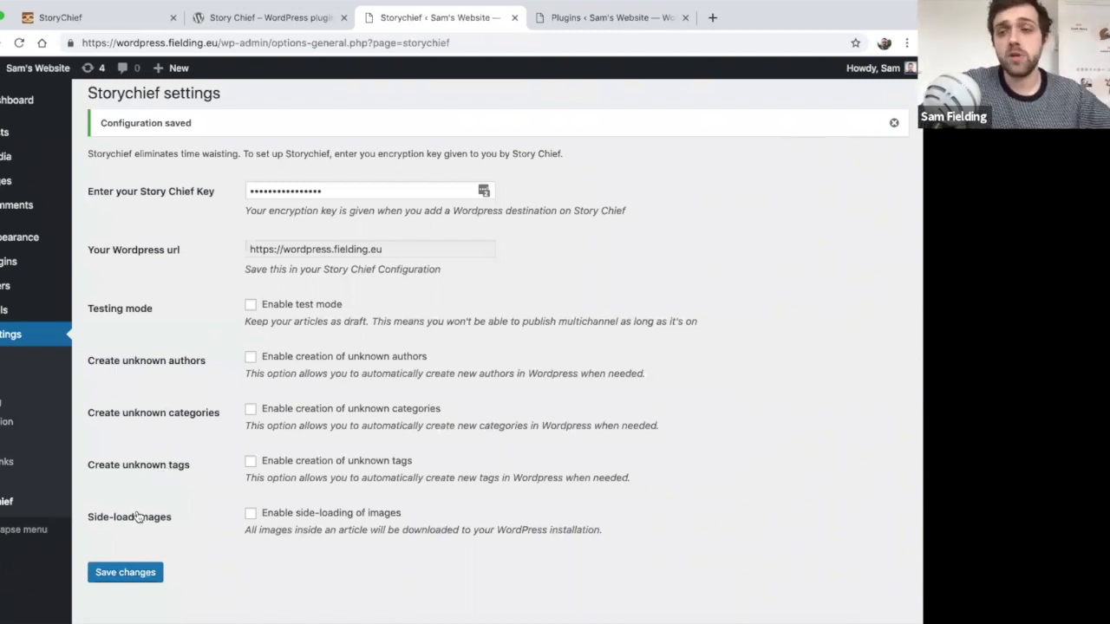
{"action": "scroll", "coordinate": [137, 517], "scroll_direction": "down", "scroll_amount": 1}
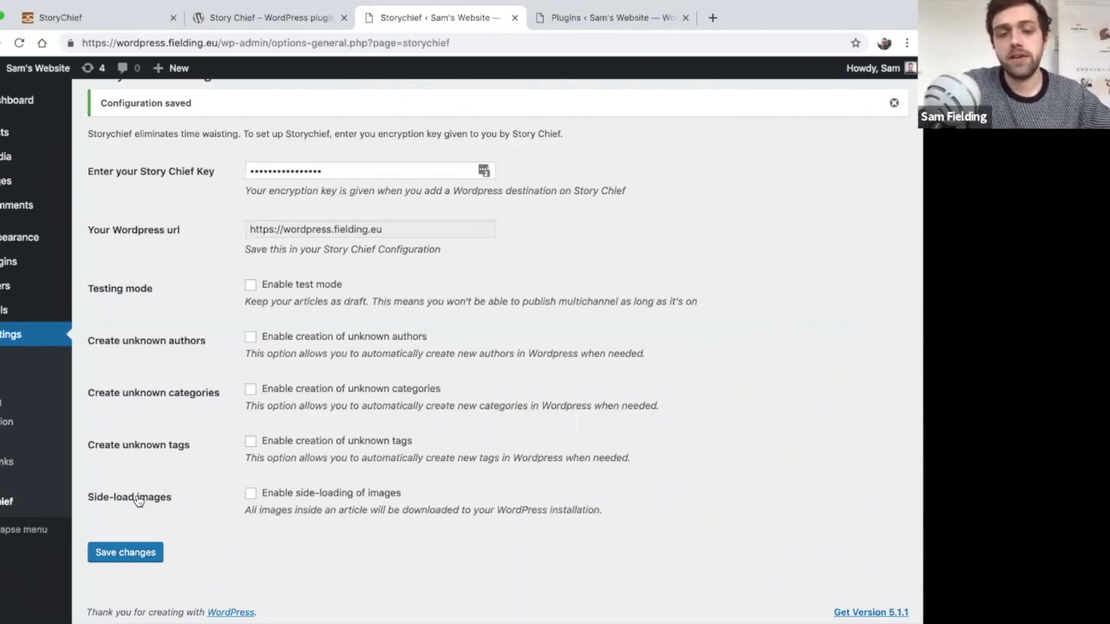
{"action": "left_click", "coordinate": [250, 494]}
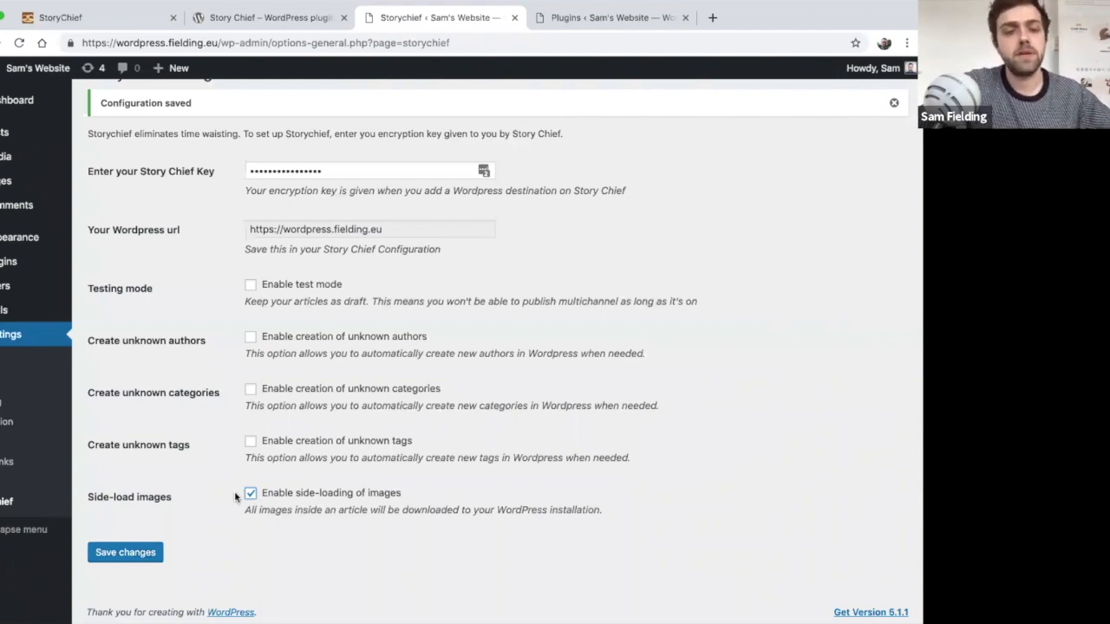
{"action": "left_click", "coordinate": [250, 493]}
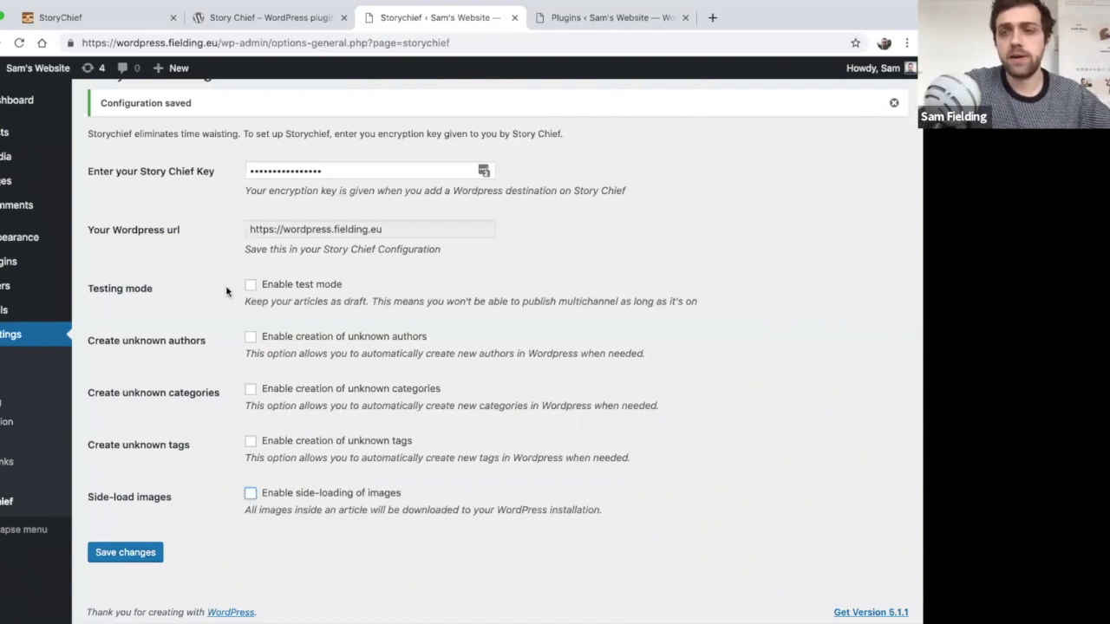
Return to StoryChief and start crafting a new story from the home page
{"action": "left_click", "coordinate": [144, 17]}
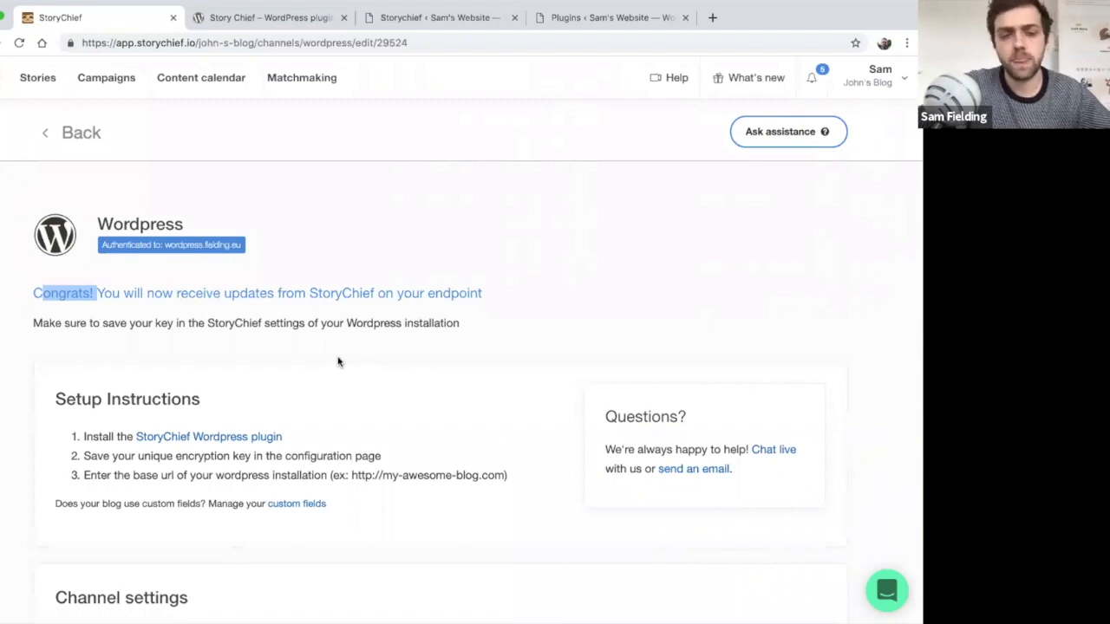
{"action": "left_click", "coordinate": [46, 83]}
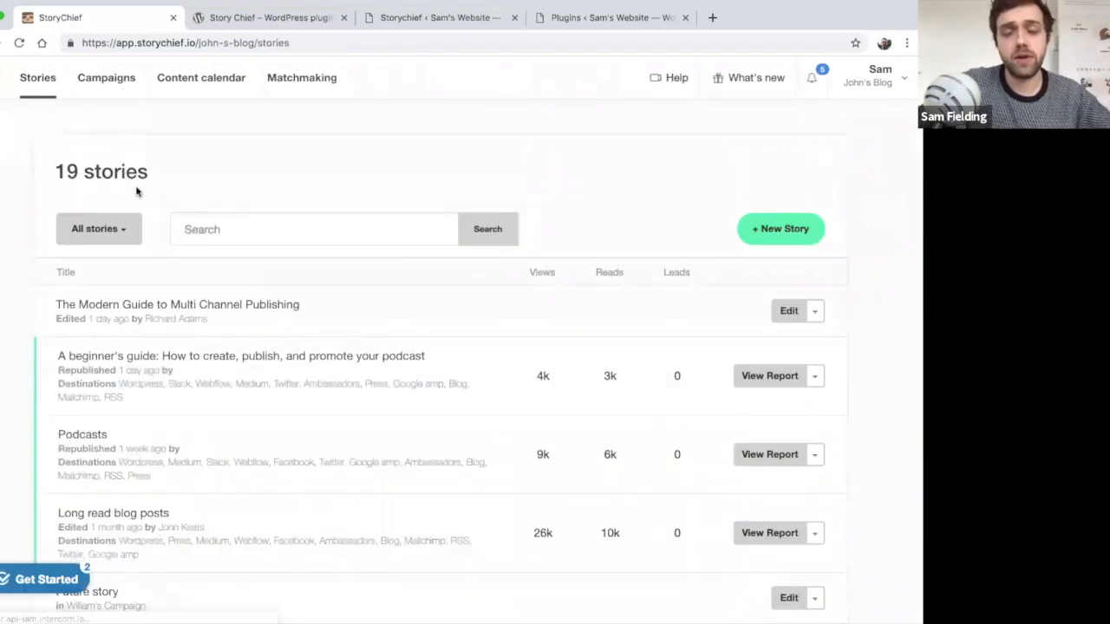
{"action": "scroll", "coordinate": [146, 205], "scroll_direction": "down", "scroll_amount": 1}
{"action": "scroll", "coordinate": [145, 205], "scroll_direction": "up", "scroll_amount": 1}
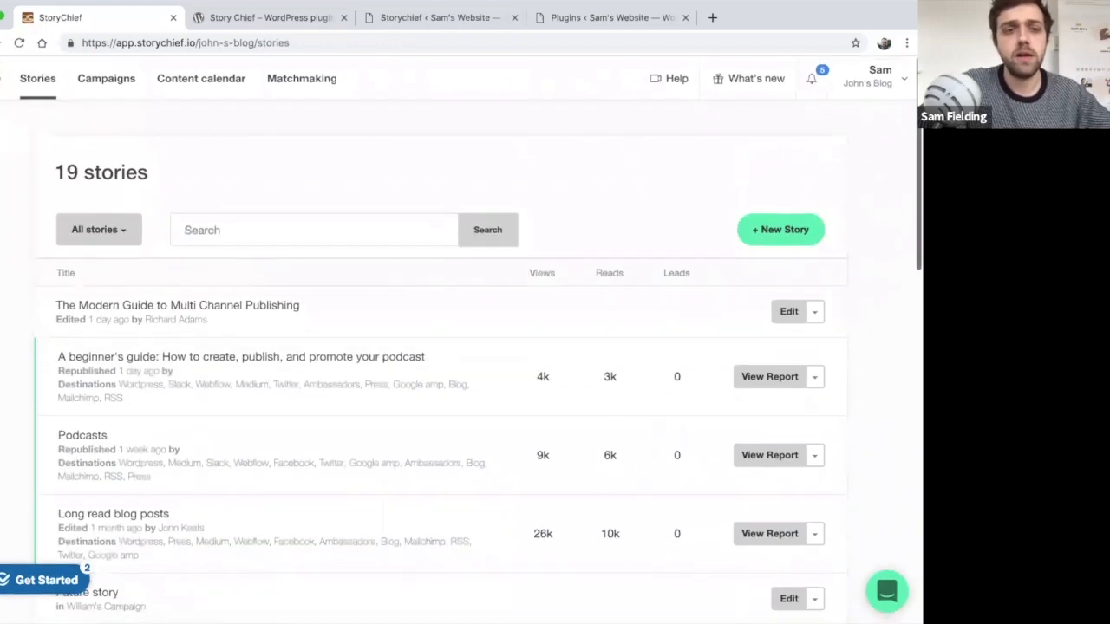
{"action": "left_click", "coordinate": [1, 78]}
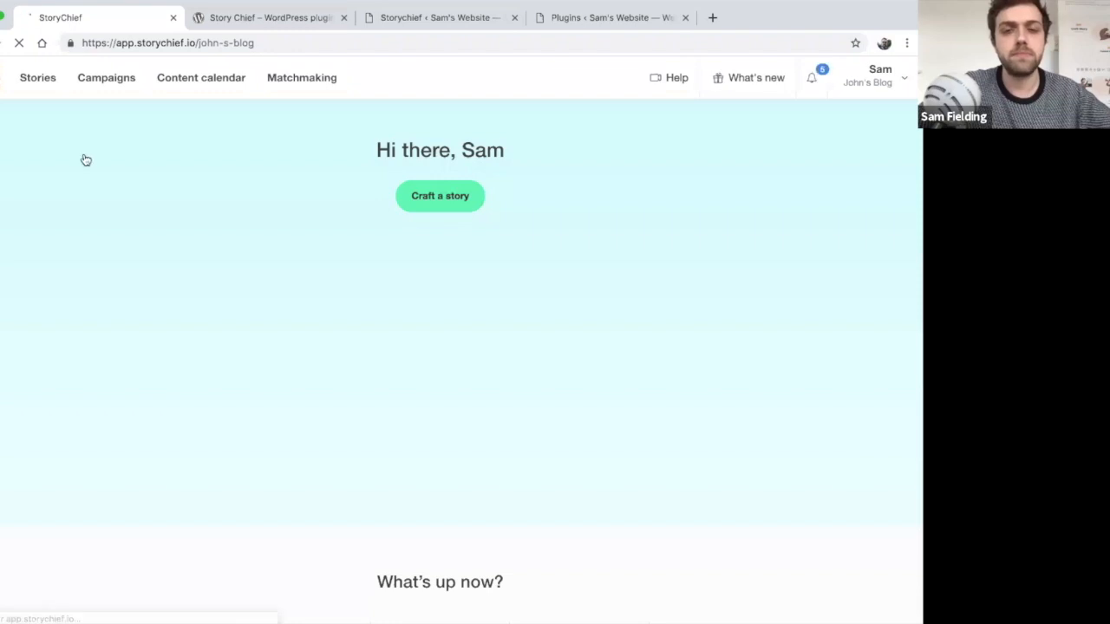
{"action": "left_click", "coordinate": [446, 199]}
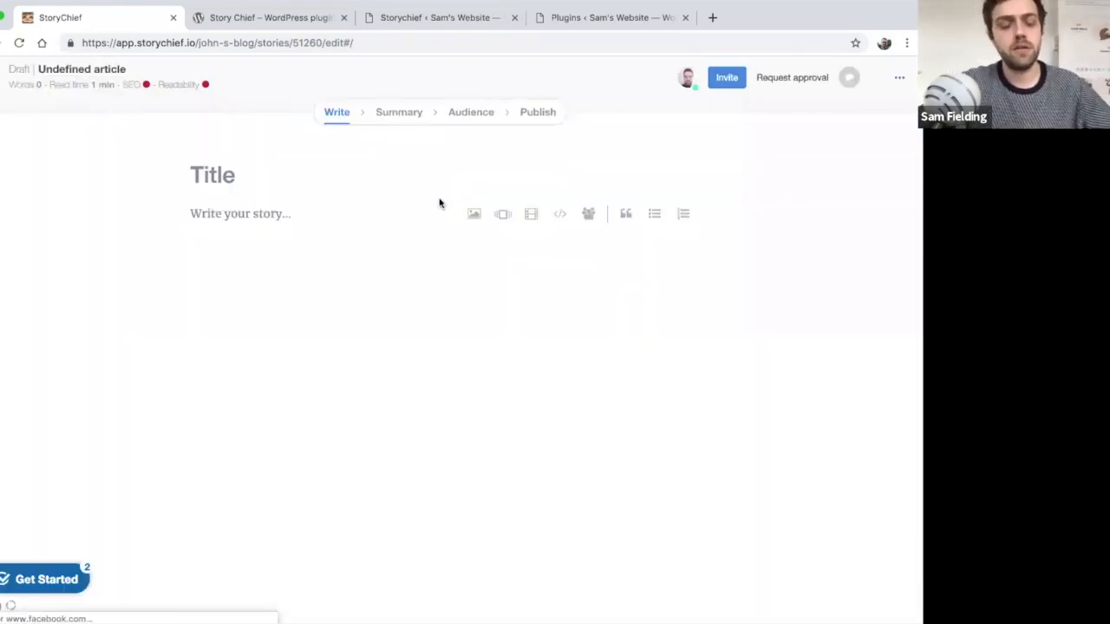
Open blog.storychief.io in a new tab and open the article "A beginner's guide: How to create, publish, and promote your podcast"
{"action": "key", "text": "ctrl+t"}
{"action": "type", "text": "blog"}
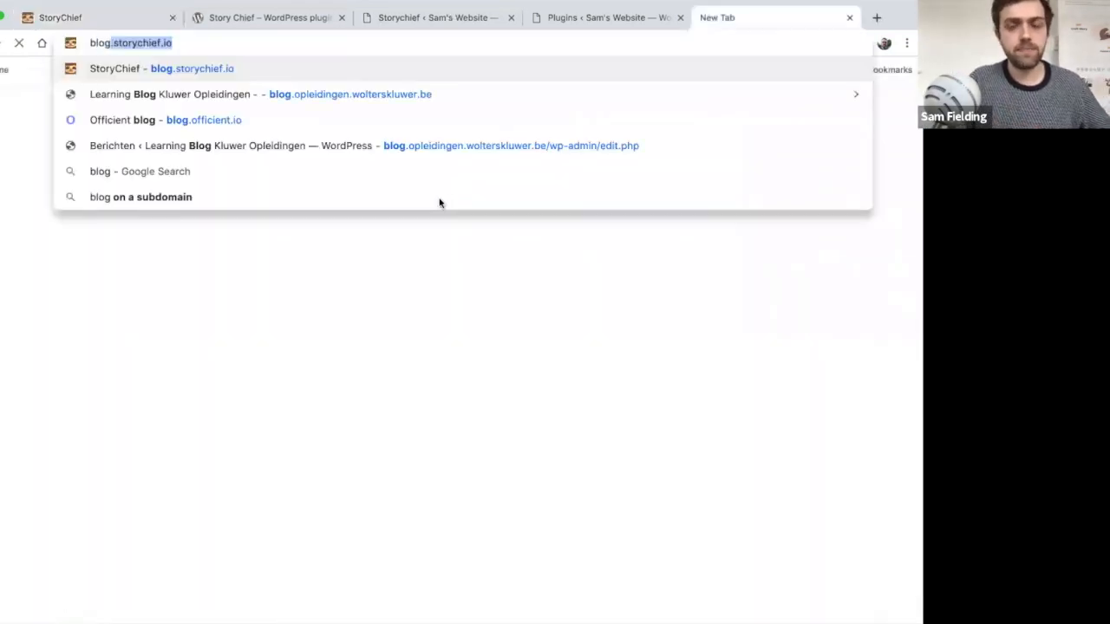
{"action": "key", "text": "Return"}
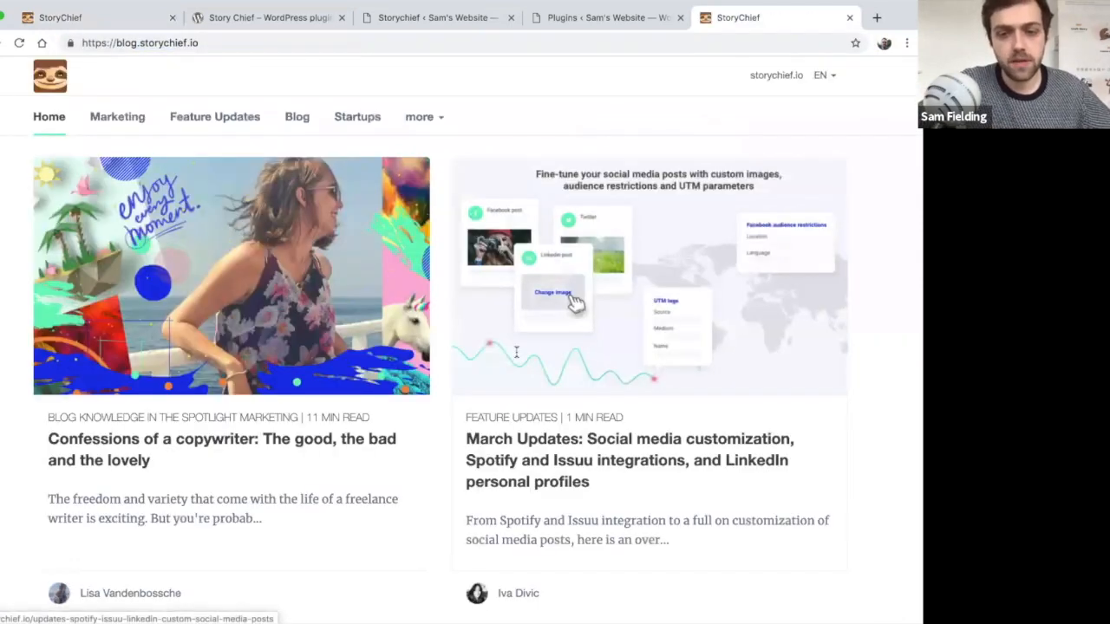
{"action": "scroll", "coordinate": [520, 355], "scroll_direction": "down", "scroll_amount": 5}
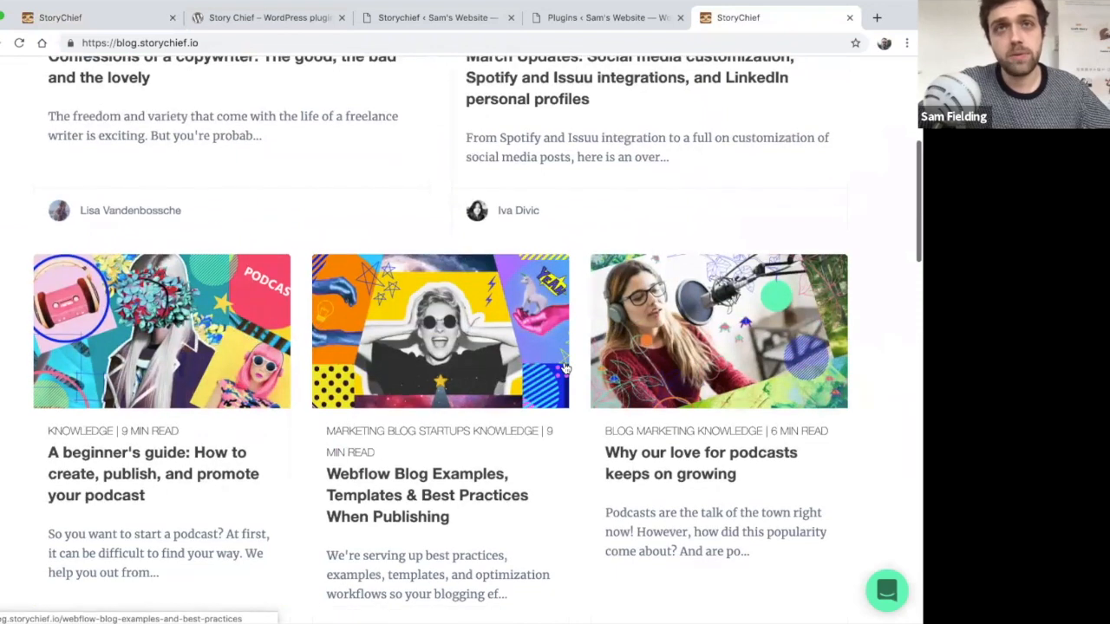
{"action": "left_click", "coordinate": [219, 477]}
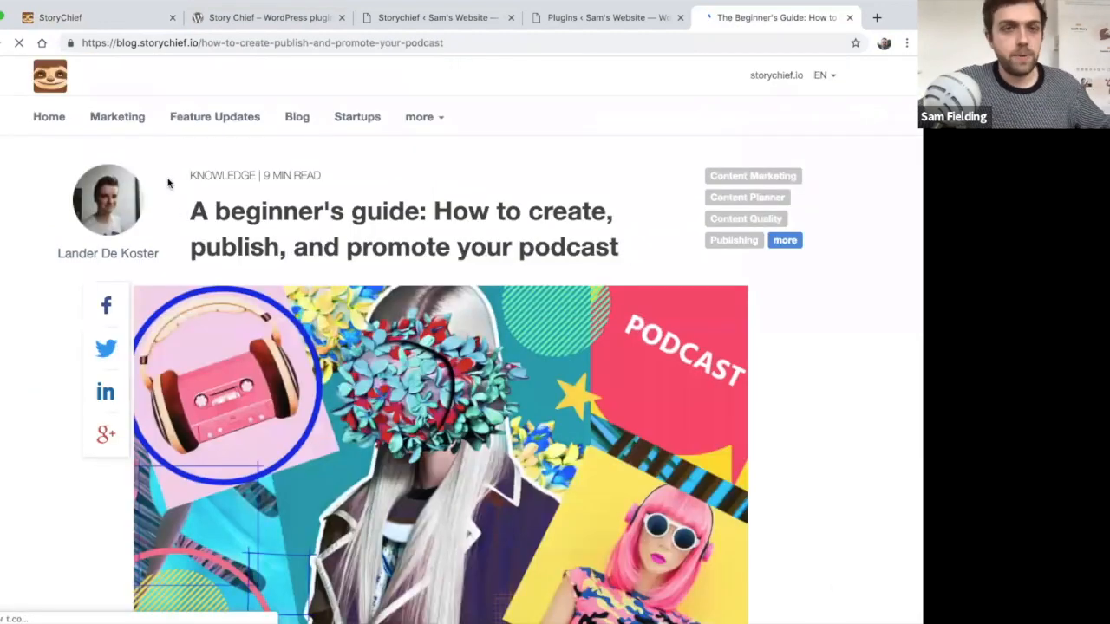
Copy the title "A beginner's guide: How to create, publish, and promote your podcast" from the blog article into the new story's title
{"action": "left_click_drag", "start_coordinate": [168, 182], "coordinate": [621, 253]}
{"action": "key", "text": "ctrl+c"}
{"action": "left_click", "coordinate": [104, 19]}
{"action": "left_click", "coordinate": [262, 181]}
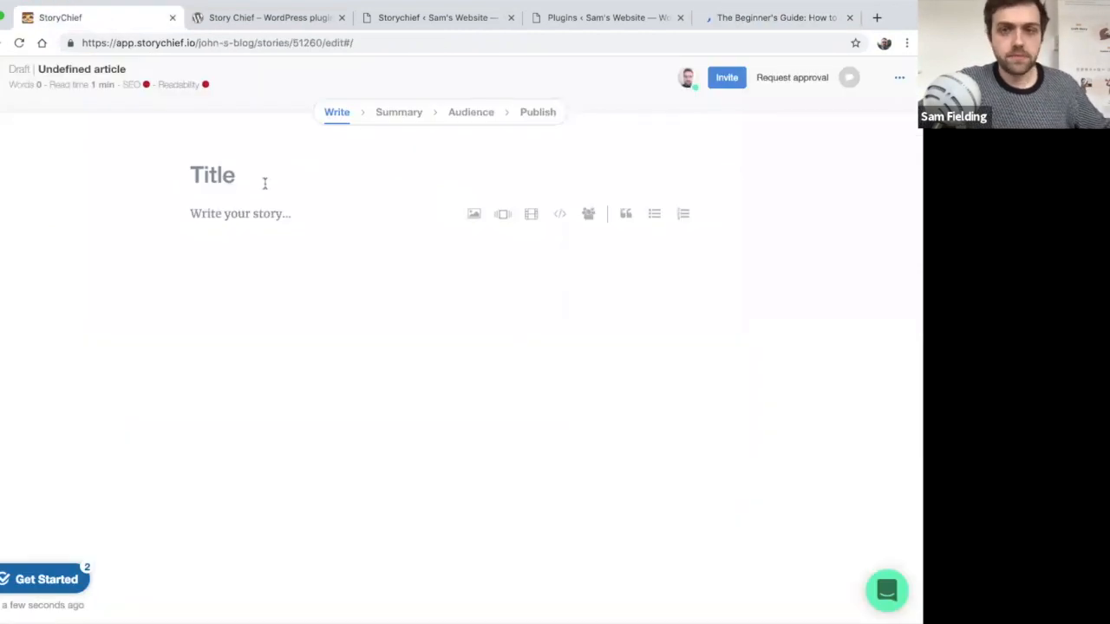
{"action": "key", "text": "ctrl+v"}
Copy the blog article's first paragraph, starting "In the previous blog post", into the body of the StoryChief story
{"action": "key", "text": "ctrl+shift+Tab"}
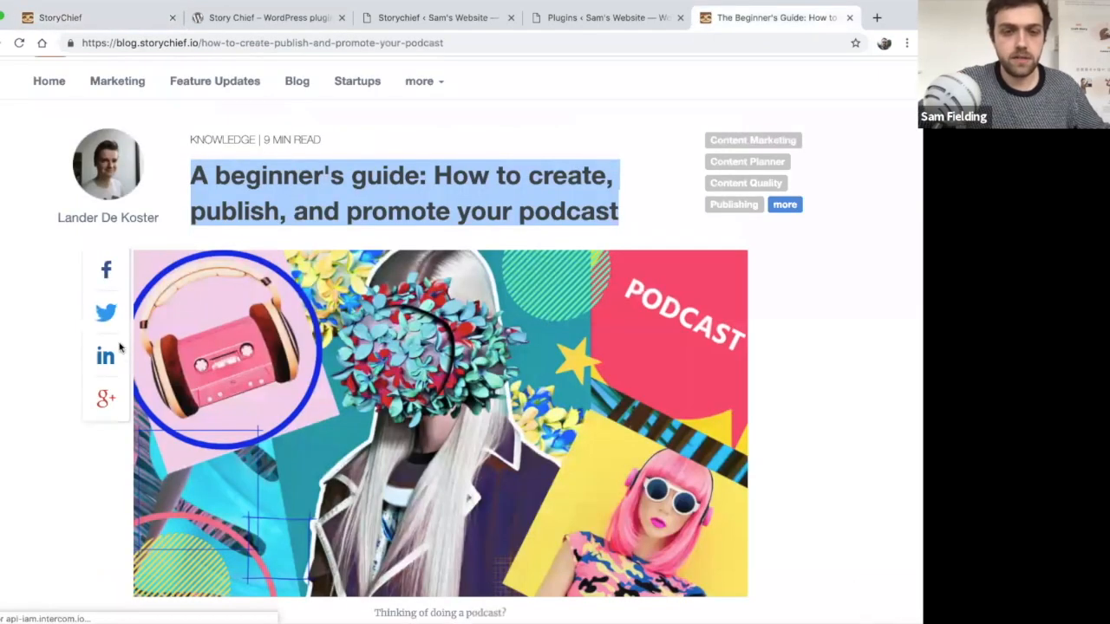
{"action": "scroll", "coordinate": [120, 347], "scroll_direction": "down", "scroll_amount": 4}
{"action": "left_click_drag", "start_coordinate": [119, 349], "coordinate": [384, 422]}
{"action": "left_click", "coordinate": [74, 19]}
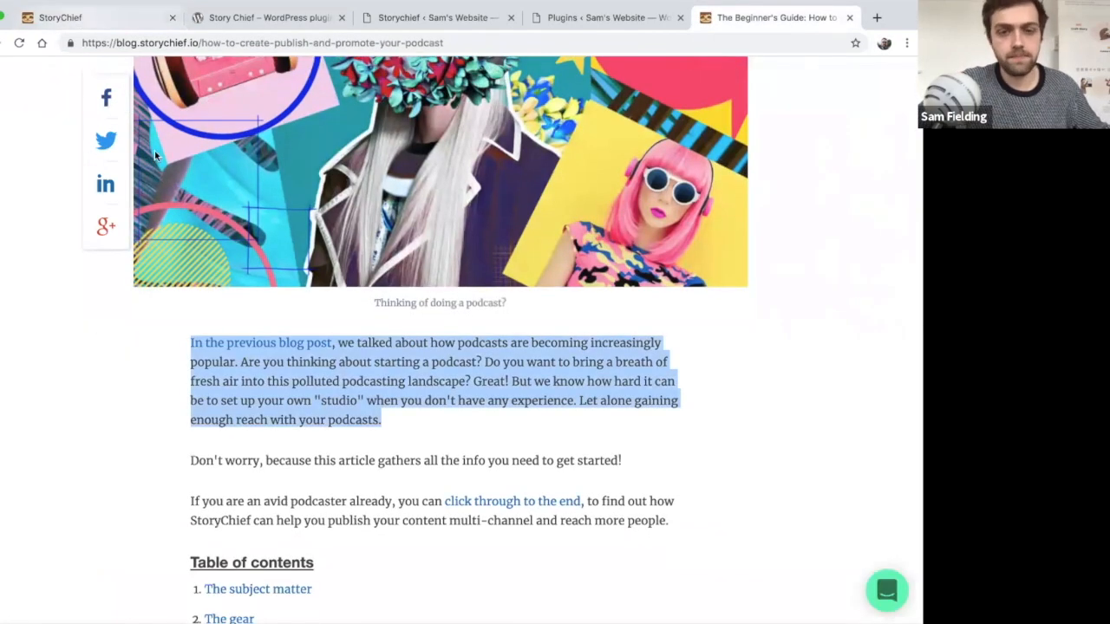
{"action": "left_click", "coordinate": [288, 246]}
{"action": "key", "text": "ctrl+v"}
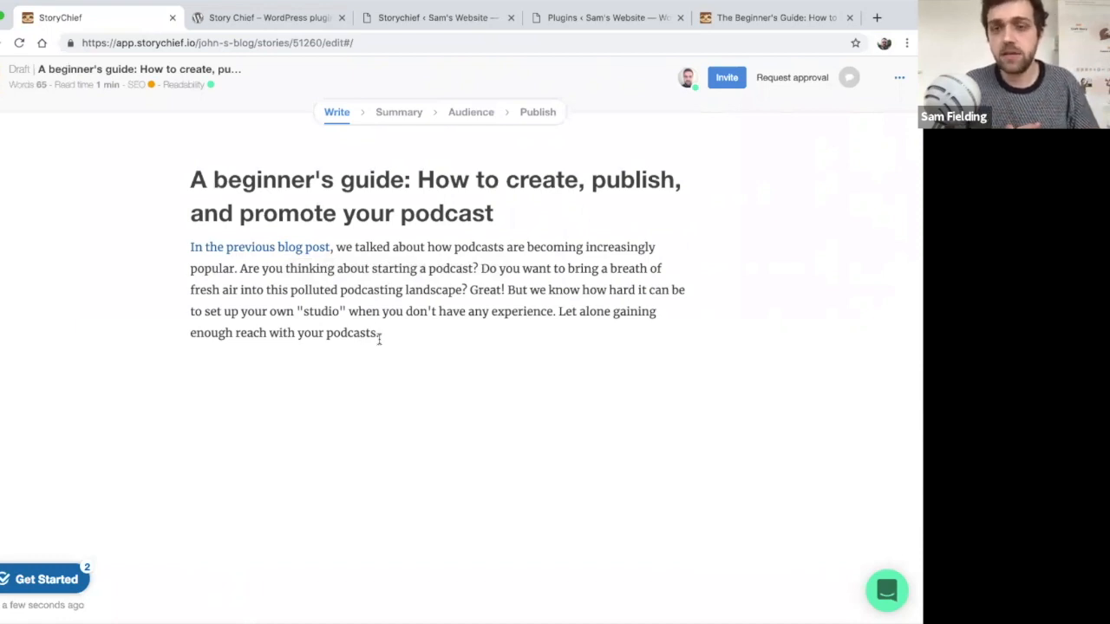
Search the free stock images for "podcasts" and insert the microphone photo with the purple background below the paragraph
{"action": "key", "text": "Return"}
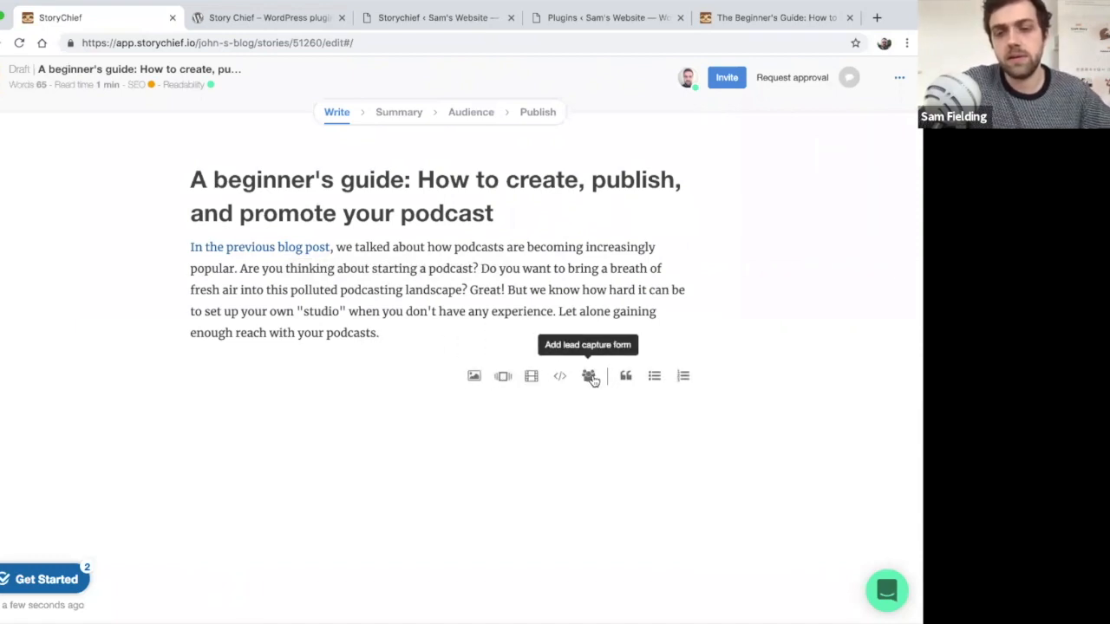
{"action": "left_click", "coordinate": [474, 376]}
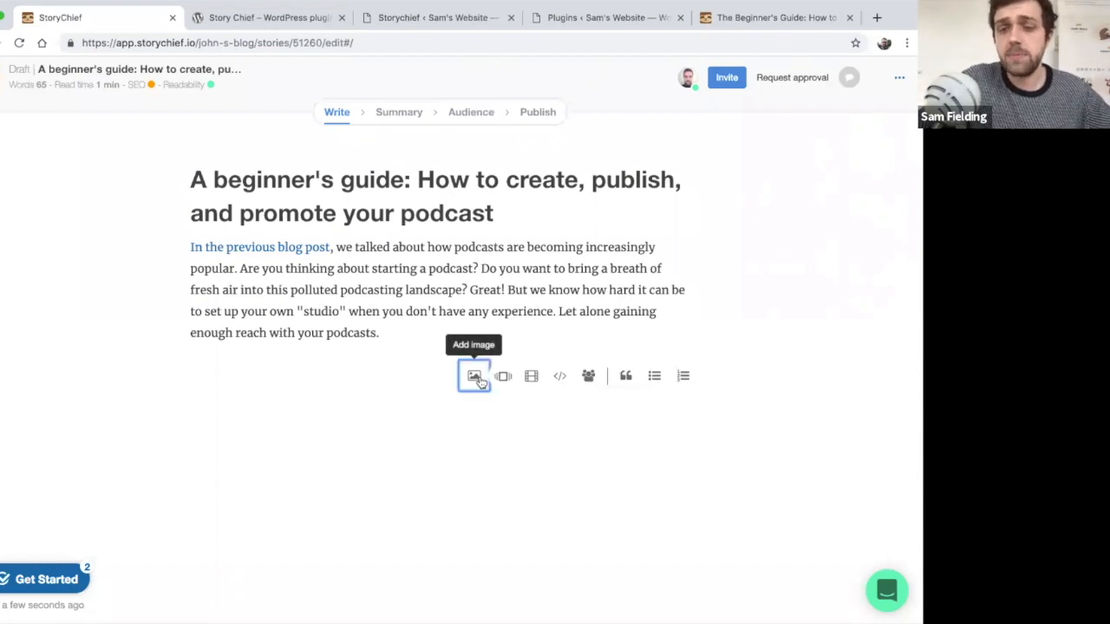
{"action": "scroll", "coordinate": [479, 377], "scroll_direction": "down", "scroll_amount": 1}
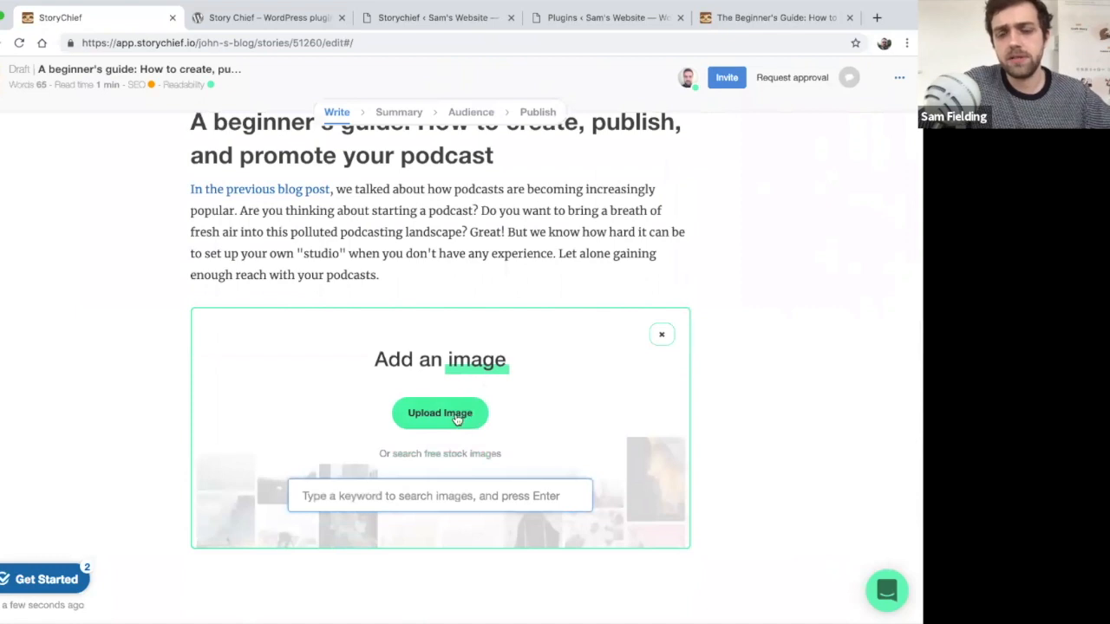
{"action": "scroll", "coordinate": [454, 429], "scroll_direction": "down", "scroll_amount": 1}
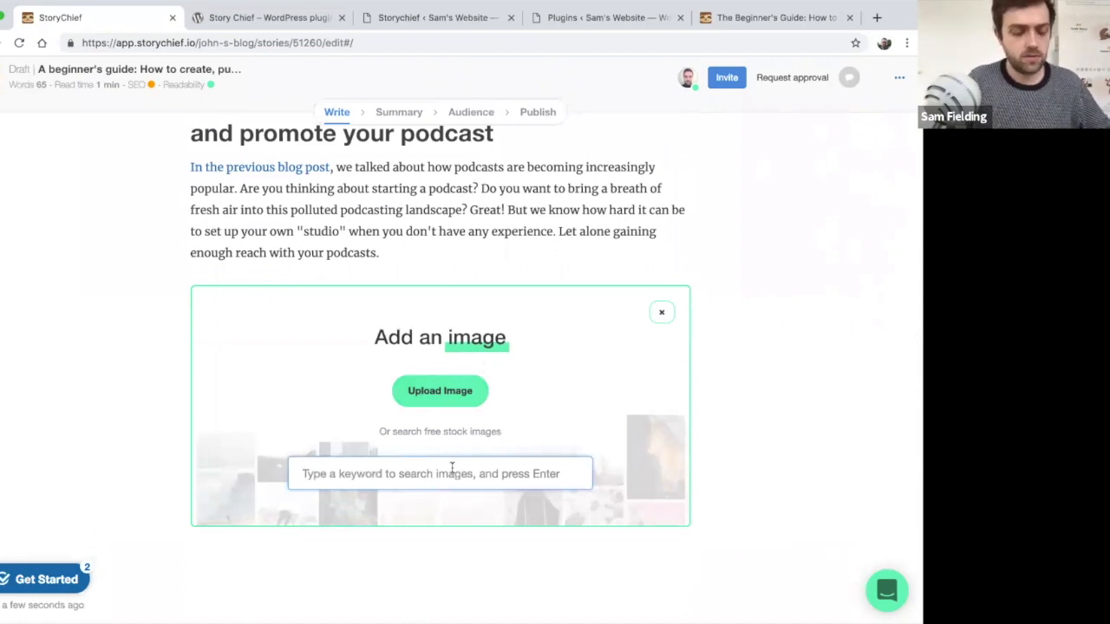
{"action": "type", "text": "podcasts"}
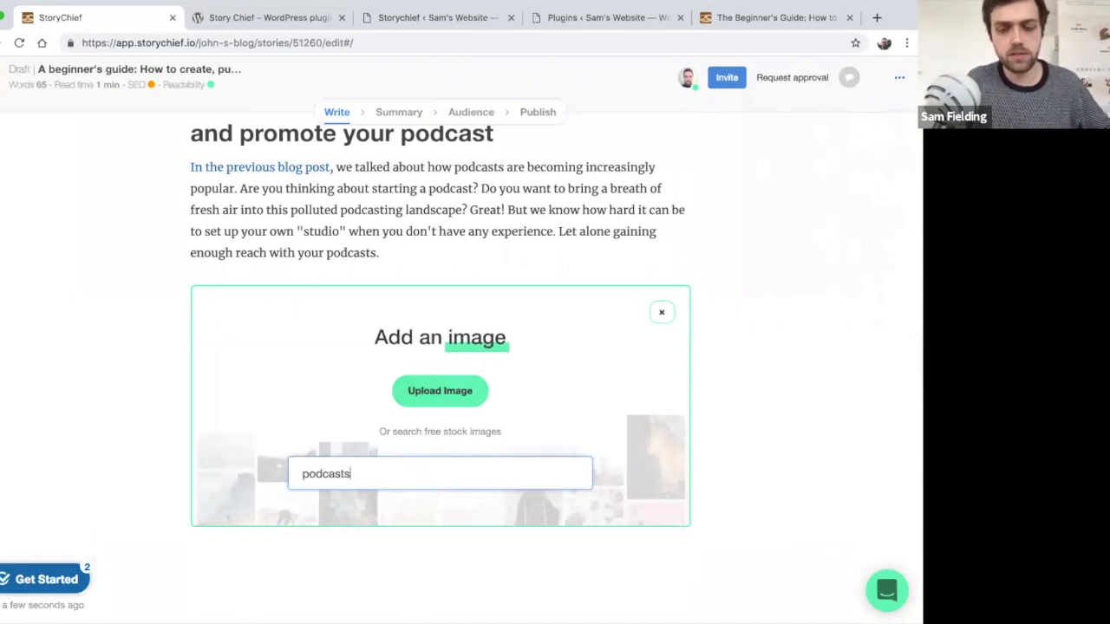
{"action": "scroll", "coordinate": [398, 317], "scroll_direction": "down", "scroll_amount": 3}
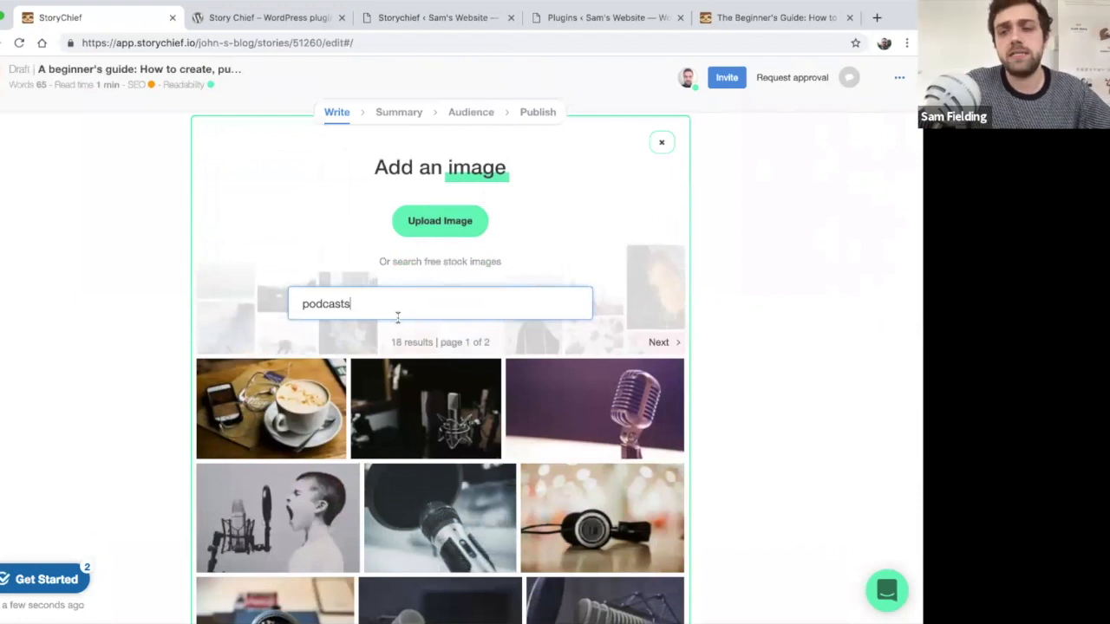
{"action": "scroll", "coordinate": [404, 352], "scroll_direction": "down", "scroll_amount": 1}
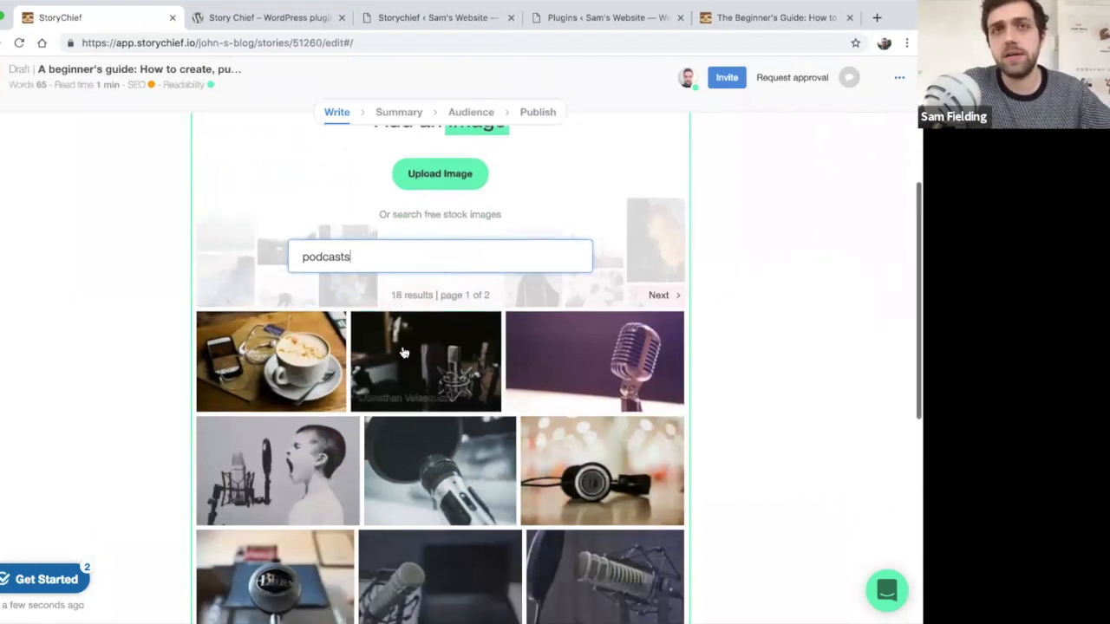
{"action": "scroll", "coordinate": [404, 353], "scroll_direction": "down", "scroll_amount": 1}
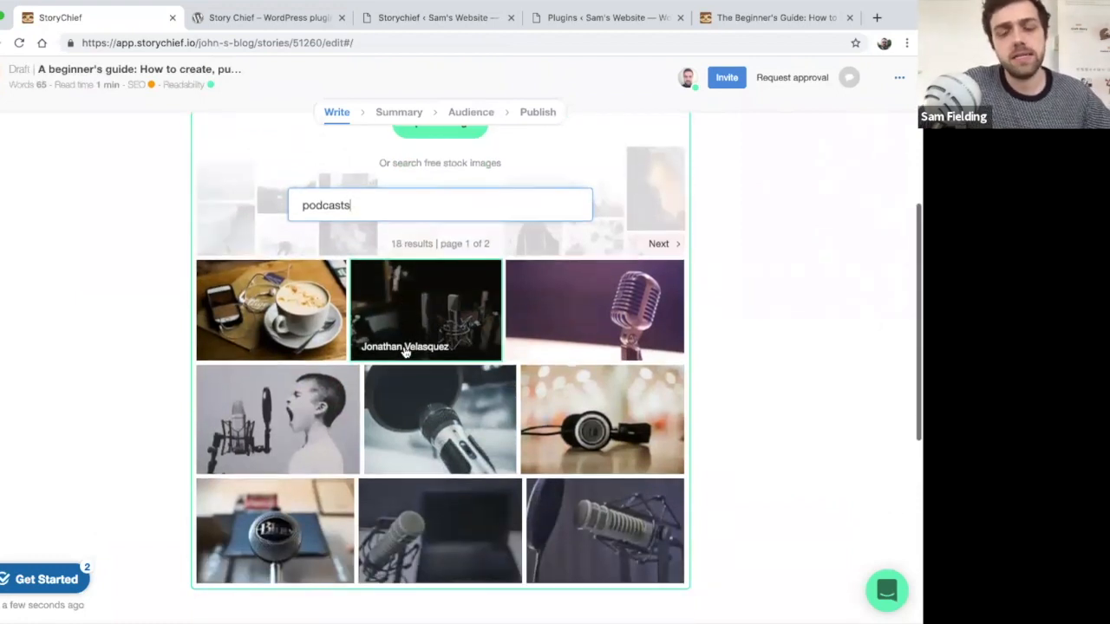
{"action": "scroll", "coordinate": [404, 352], "scroll_direction": "down", "scroll_amount": 1}
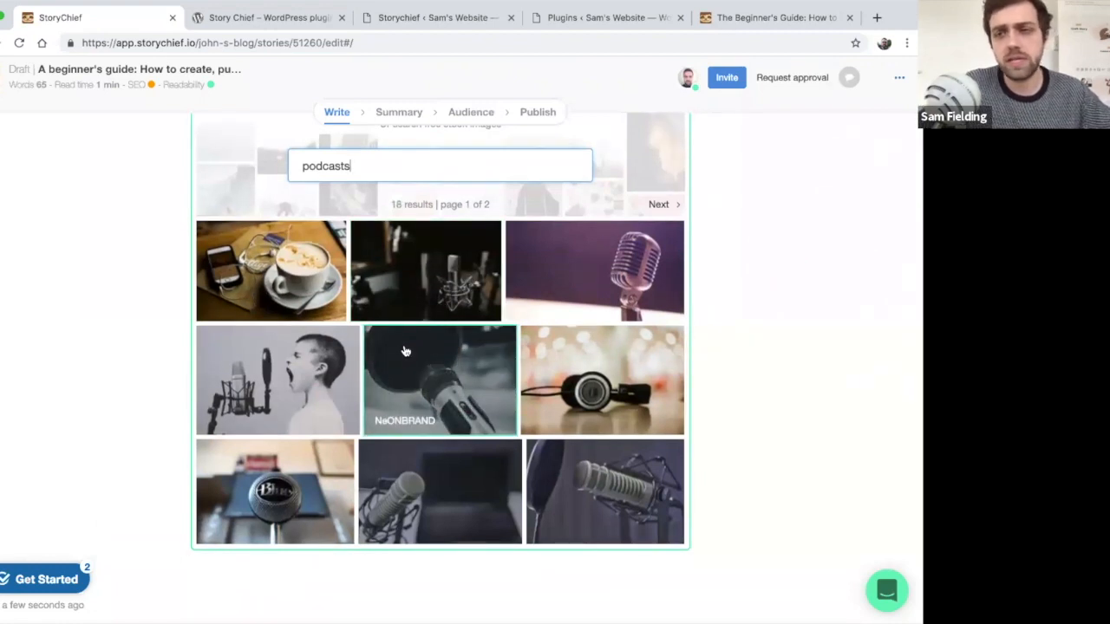
{"action": "left_click", "coordinate": [600, 277]}
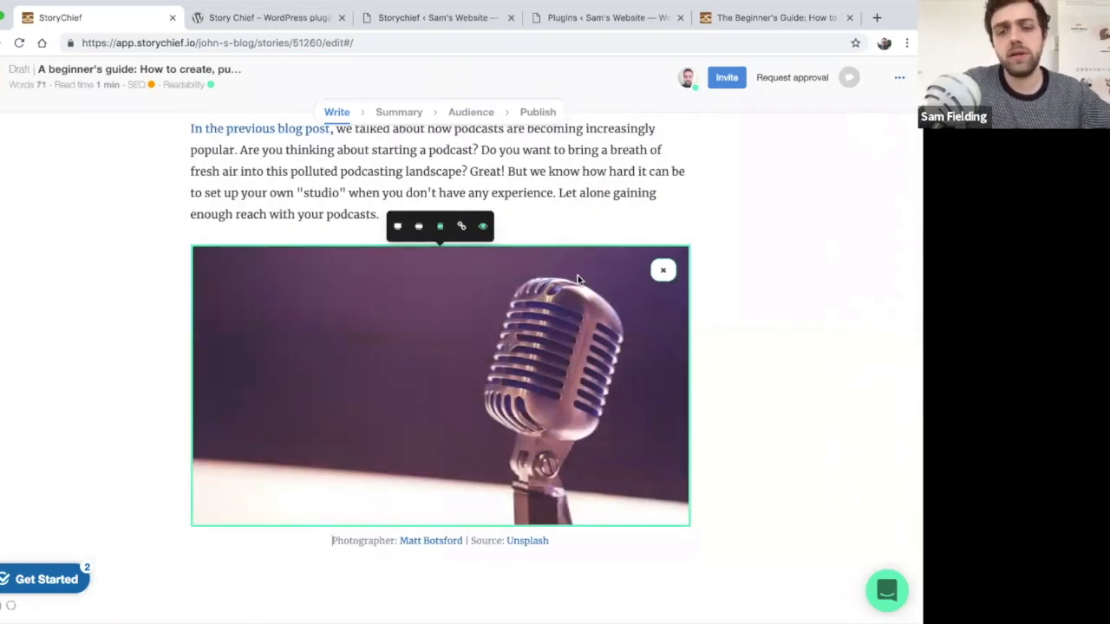
Delete the photographer and source credit from the microphone image's caption
{"action": "scroll", "coordinate": [577, 275], "scroll_direction": "down", "scroll_amount": 1}
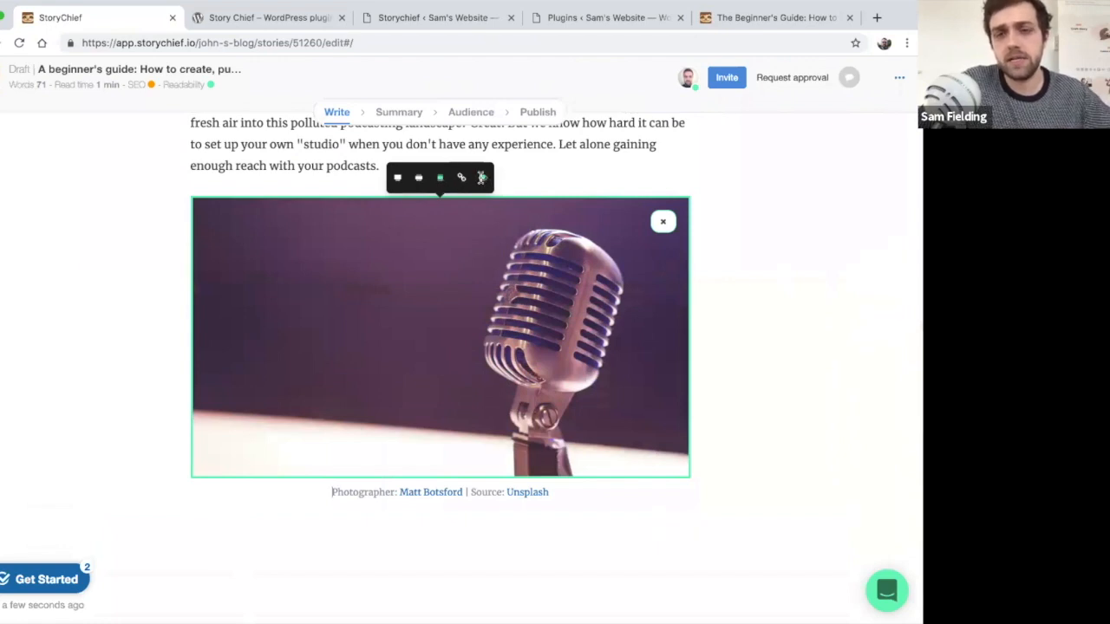
{"action": "left_click", "coordinate": [481, 178]}
{"action": "left_click", "coordinate": [590, 171]}
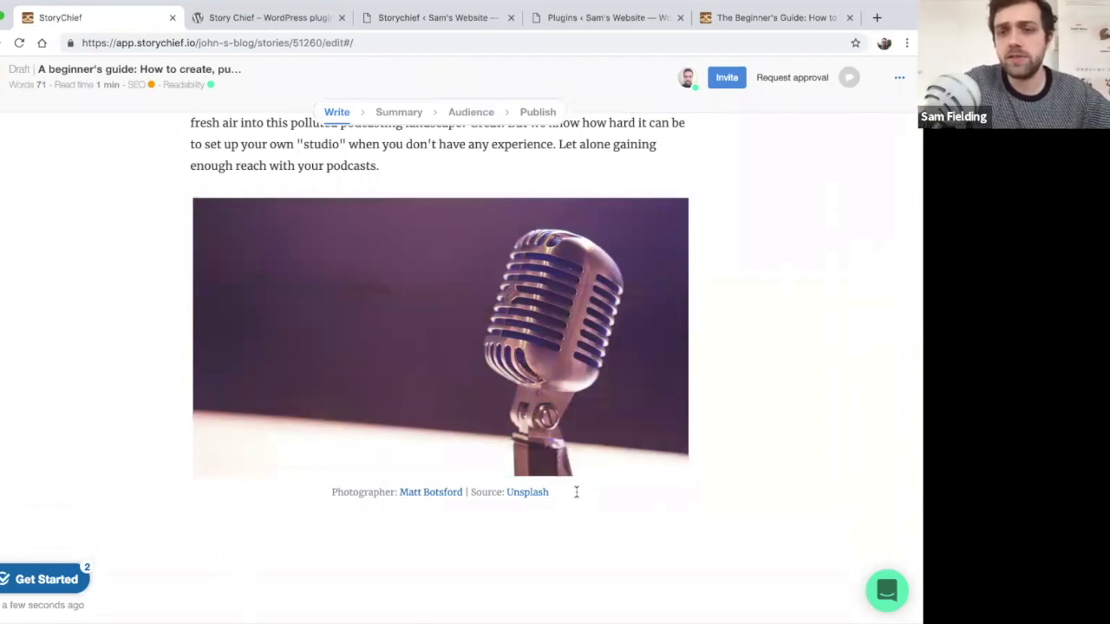
{"action": "left_click_drag", "start_coordinate": [575, 491], "coordinate": [322, 490]}
{"action": "key", "text": "BackSpace"}
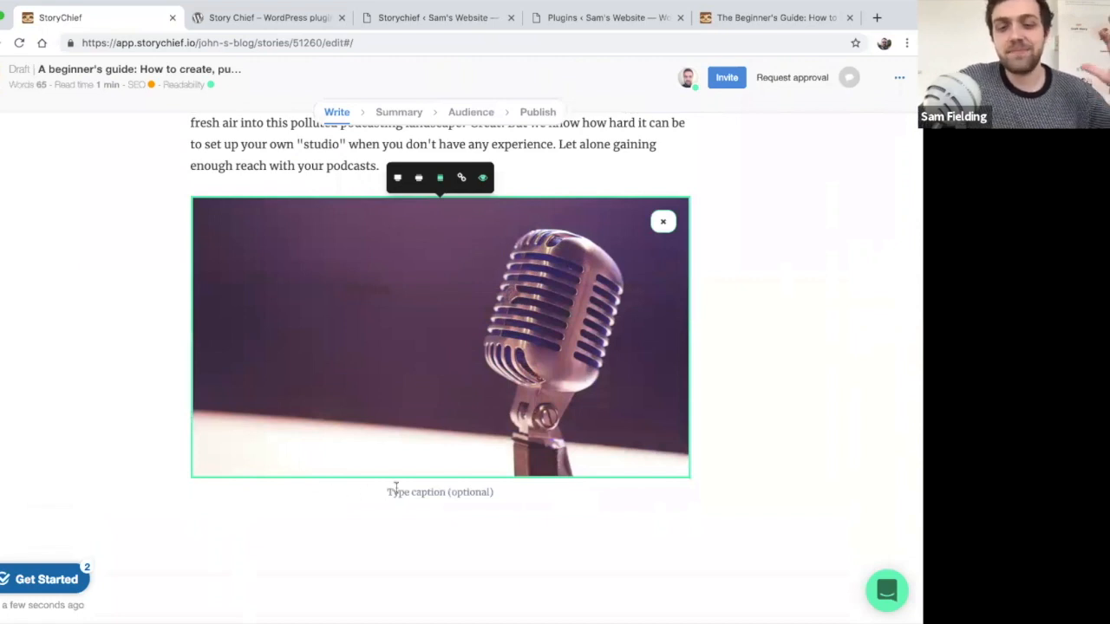
Duplicate the intro paragraph below the microphone image and add an empty line after it
{"action": "scroll", "coordinate": [369, 309], "scroll_direction": "up", "scroll_amount": 1}
{"action": "left_click_drag", "start_coordinate": [379, 208], "coordinate": [196, 233]}
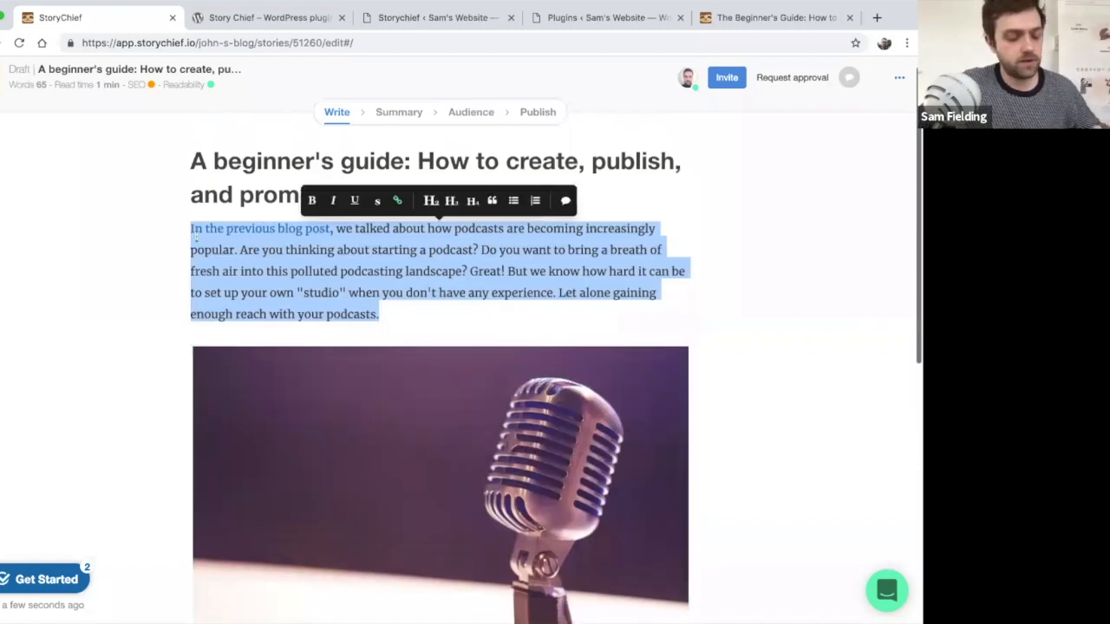
{"action": "scroll", "coordinate": [231, 287], "scroll_direction": "down", "scroll_amount": 2}
{"action": "key", "text": "ctrl+x"}
{"action": "left_click", "coordinate": [274, 322]}
{"action": "key", "text": "ctrl+v"}
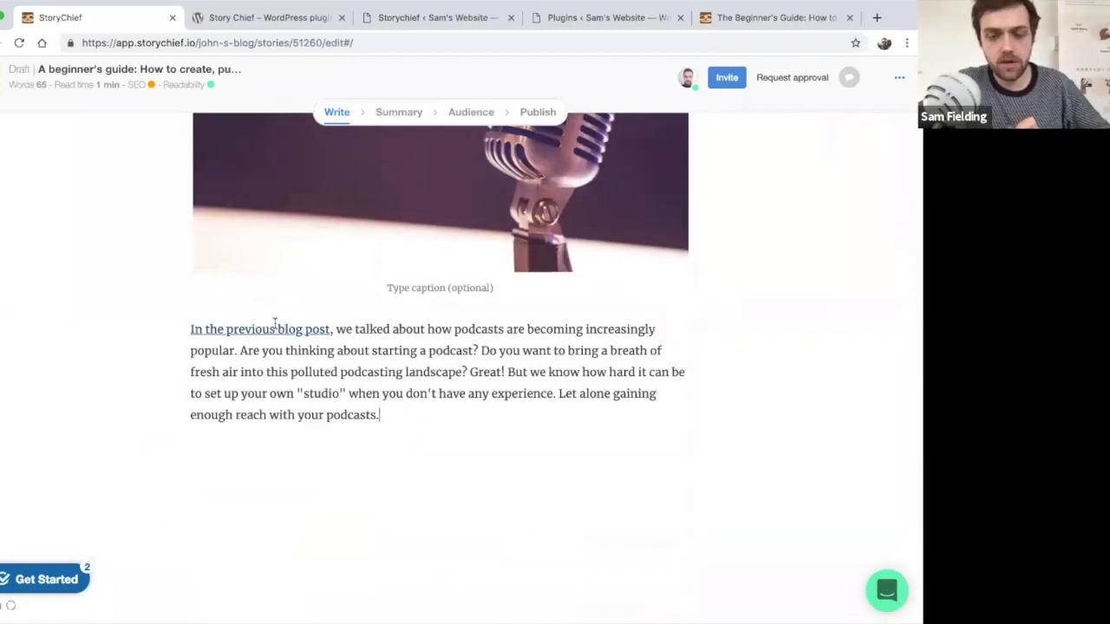
{"action": "key", "text": "Return"}
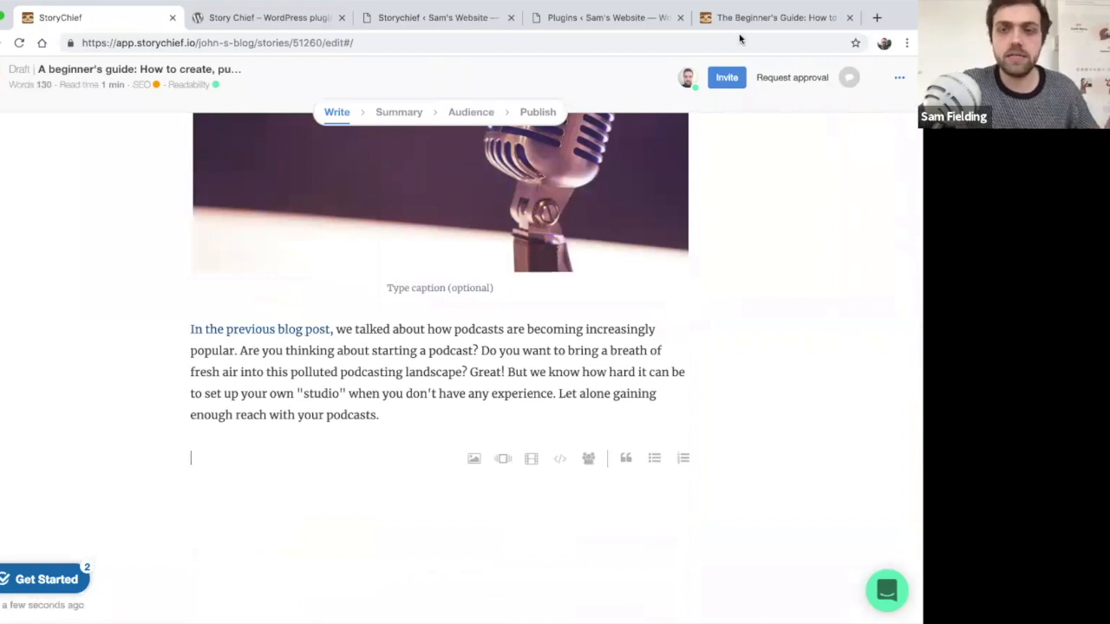
Go back to the StoryChief blog overview and open the article "Why our love for podcasts keeps on growing"
{"action": "left_click", "coordinate": [734, 21]}
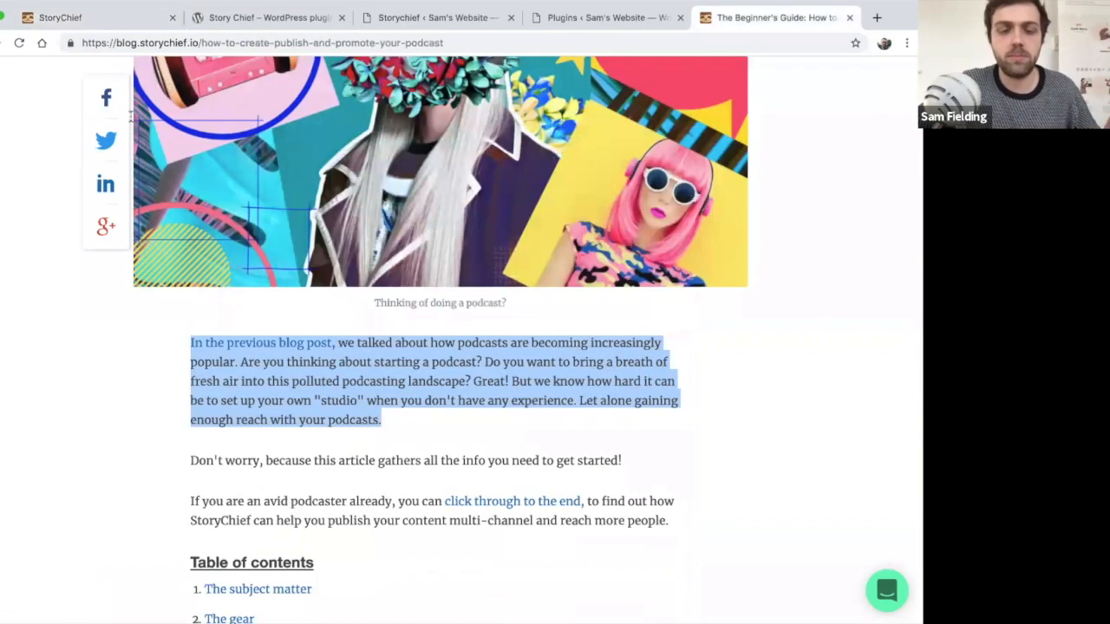
{"action": "scroll", "coordinate": [130, 117], "scroll_direction": "up", "scroll_amount": 5}
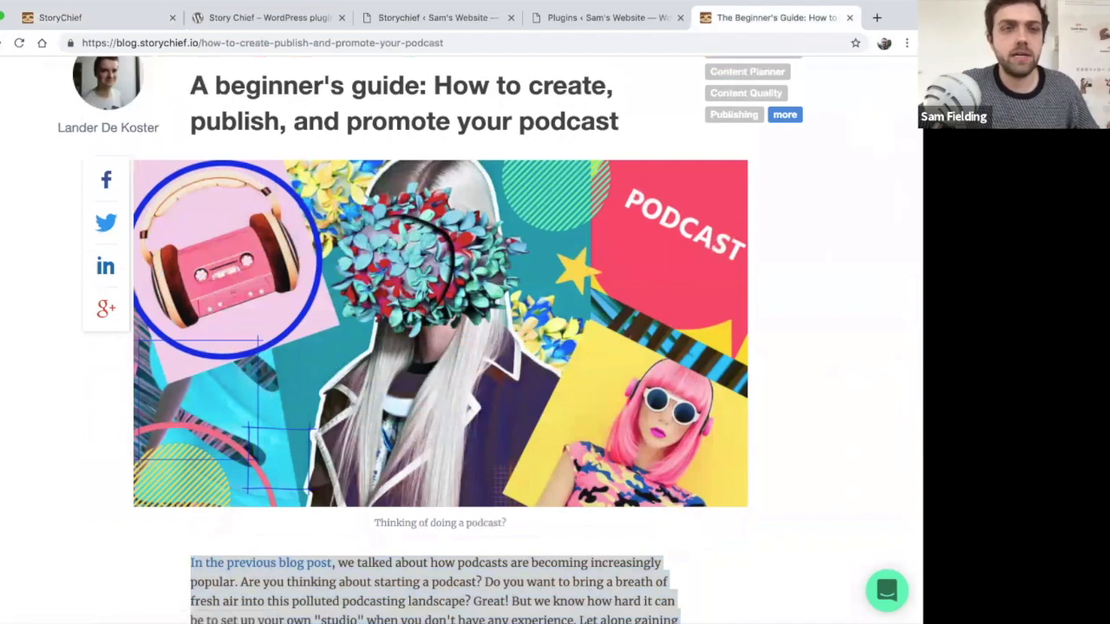
{"action": "left_click", "coordinate": [0, 43]}
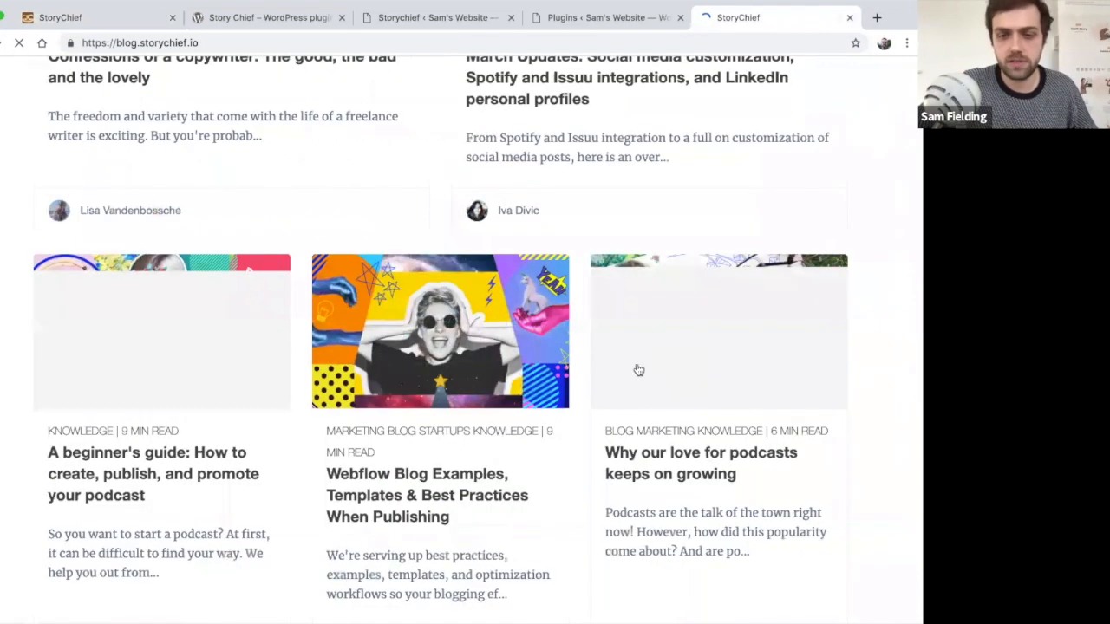
{"action": "left_click", "coordinate": [681, 371]}
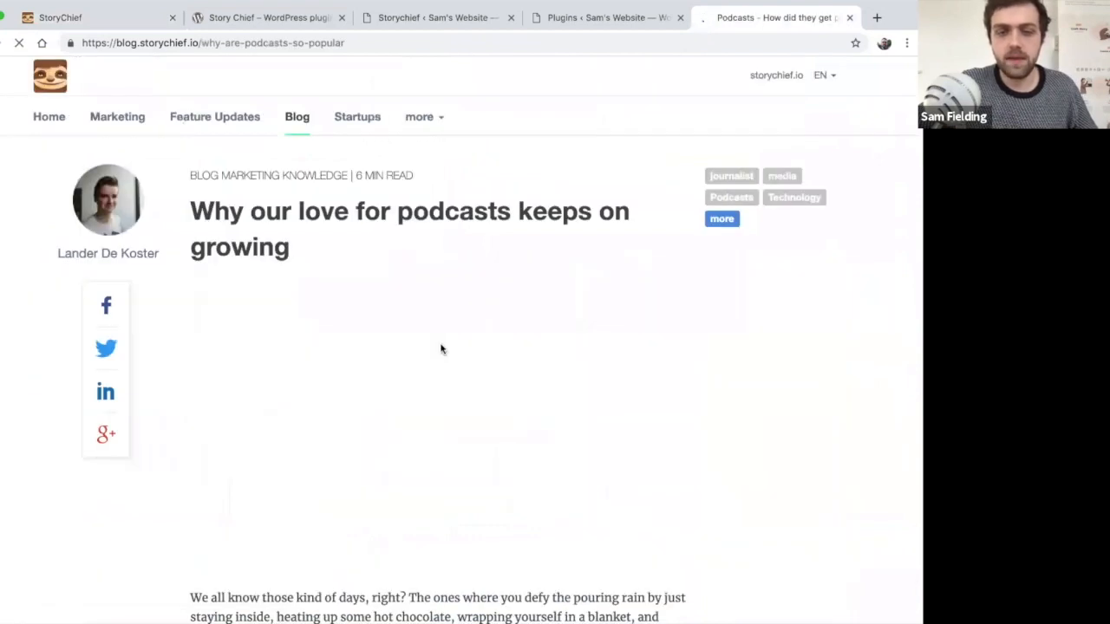
Open the article's embedded video on YouTube and copy its web address
{"action": "scroll", "coordinate": [547, 370], "scroll_direction": "down", "scroll_amount": 1}
{"action": "left_click", "coordinate": [442, 368]}
{"action": "left_click", "coordinate": [611, 490]}
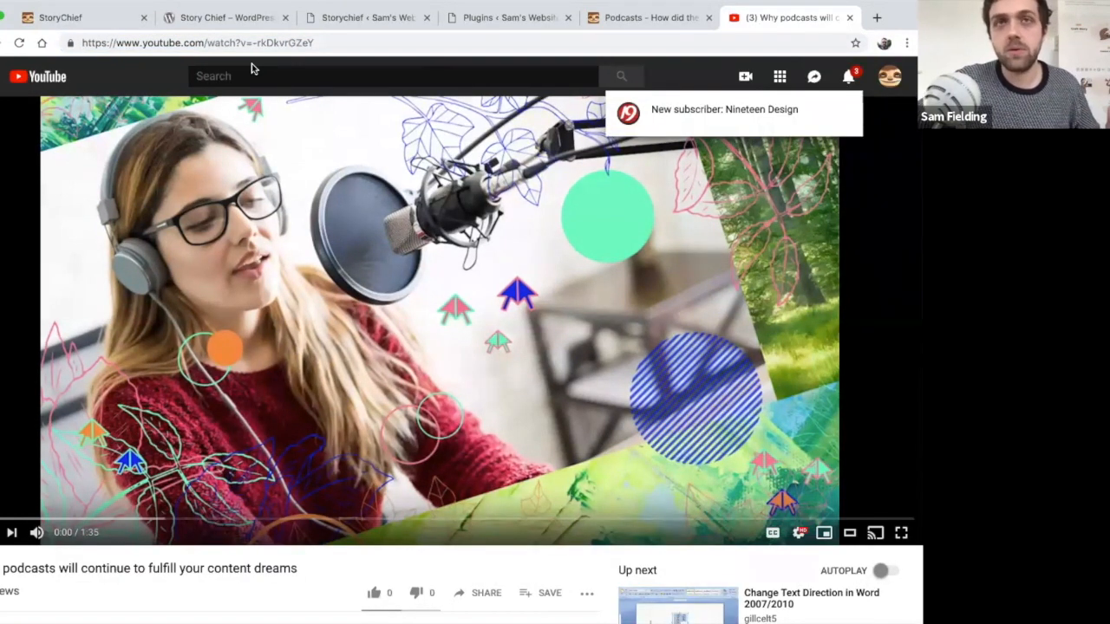
{"action": "left_click_drag", "start_coordinate": [316, 43], "coordinate": [56, 39]}
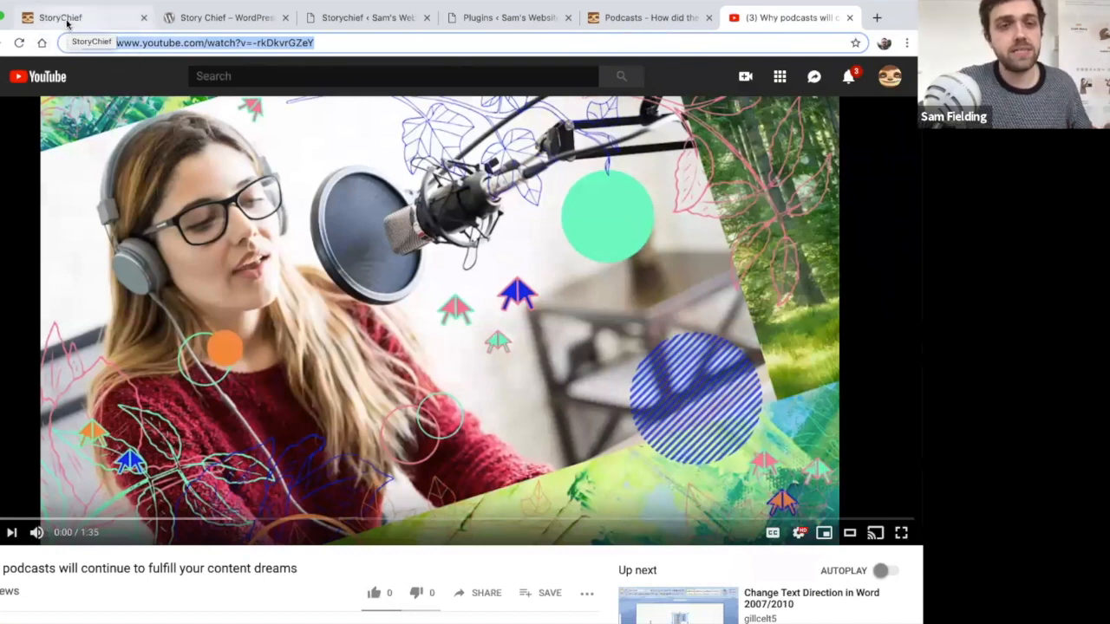
{"action": "left_click", "coordinate": [68, 22]}
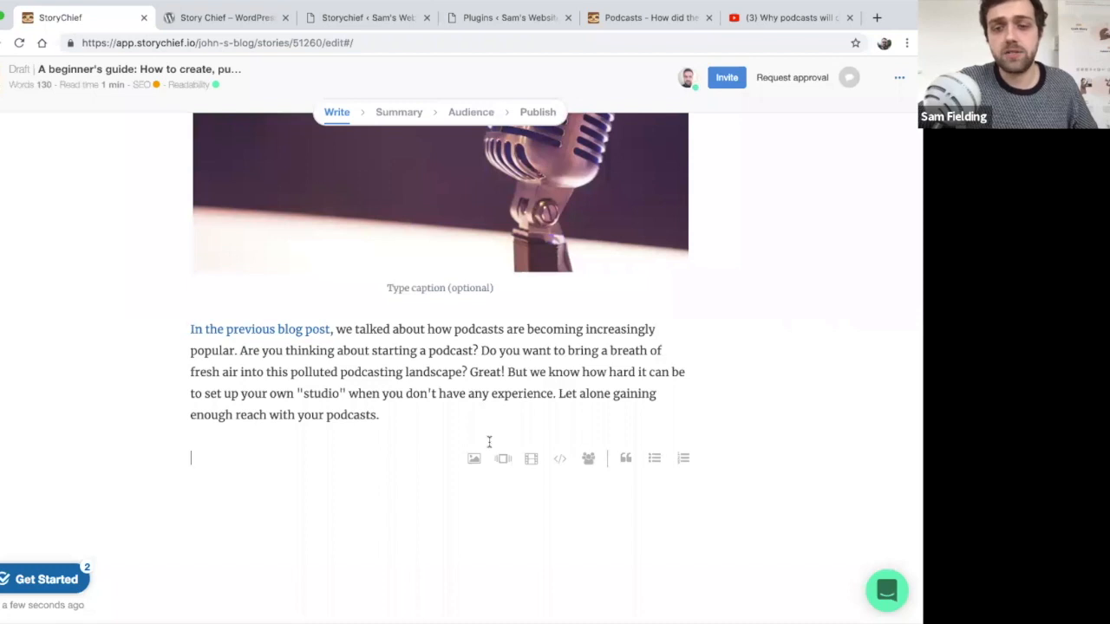
{"action": "left_click", "coordinate": [532, 461]}
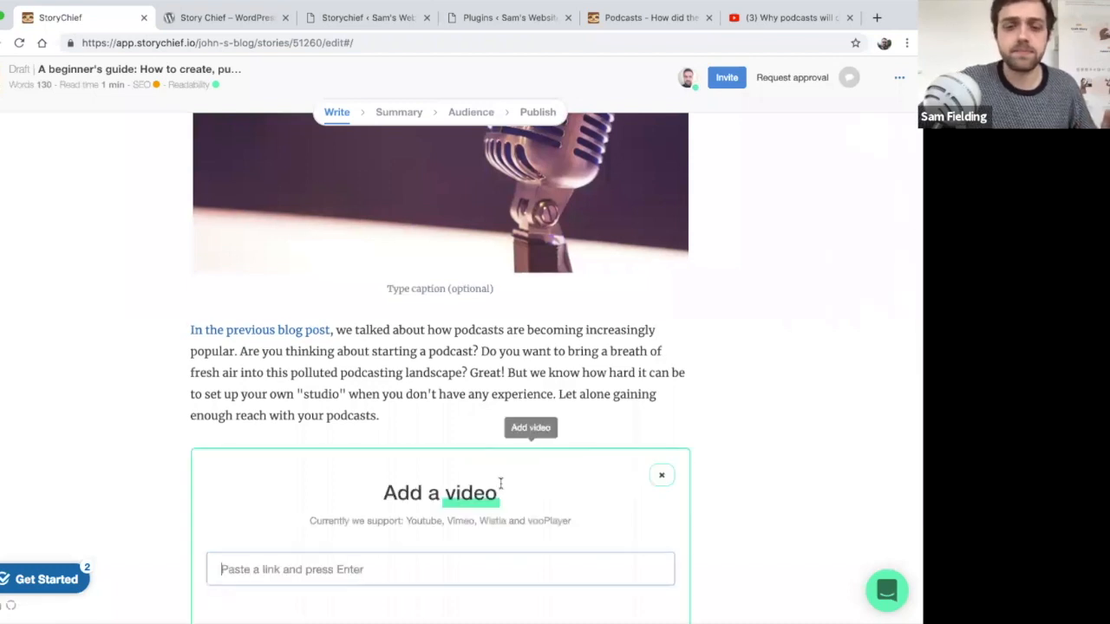
{"action": "key", "text": "super+v"}
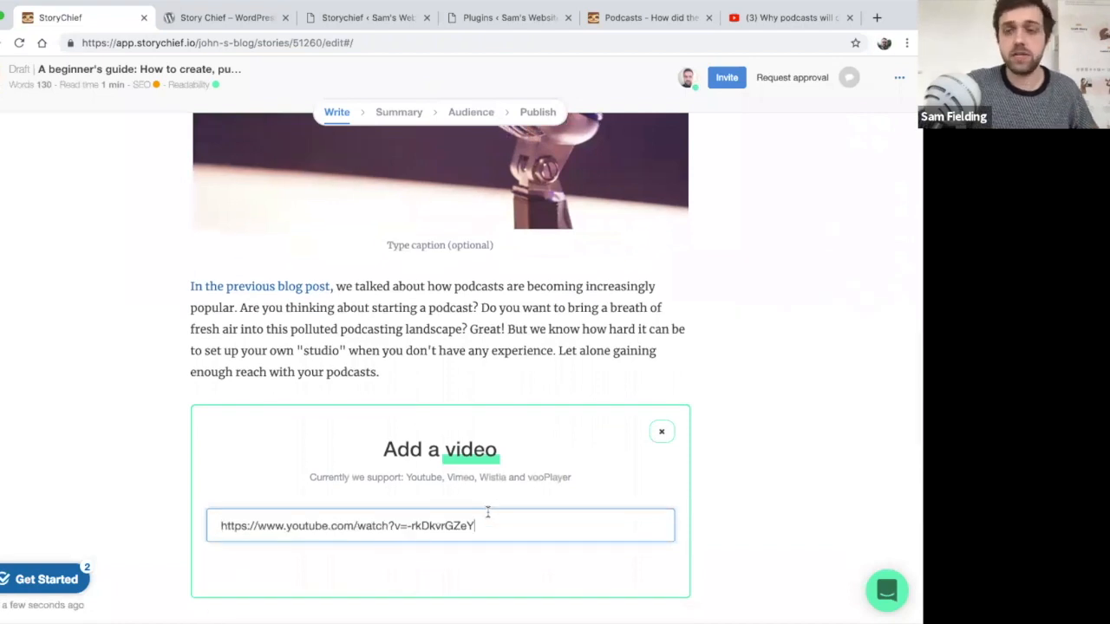
{"action": "key", "text": "Return"}
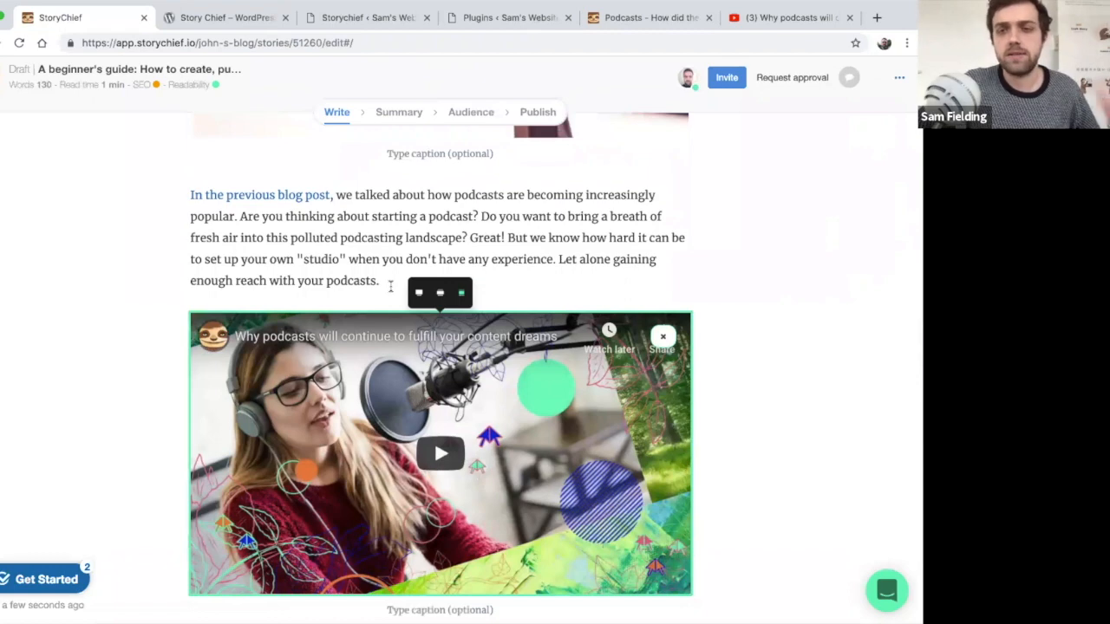
Go to the story's summary details and enter "all about podcasts" as the excerpt
{"action": "scroll", "coordinate": [391, 290], "scroll_direction": "up", "scroll_amount": 6}
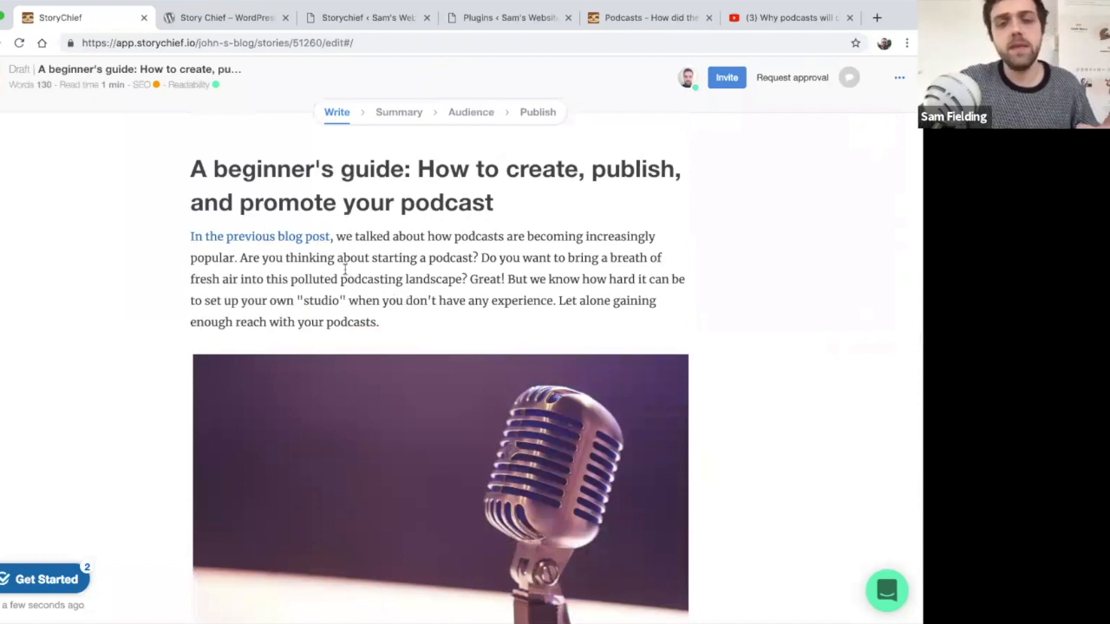
{"action": "left_click", "coordinate": [398, 114]}
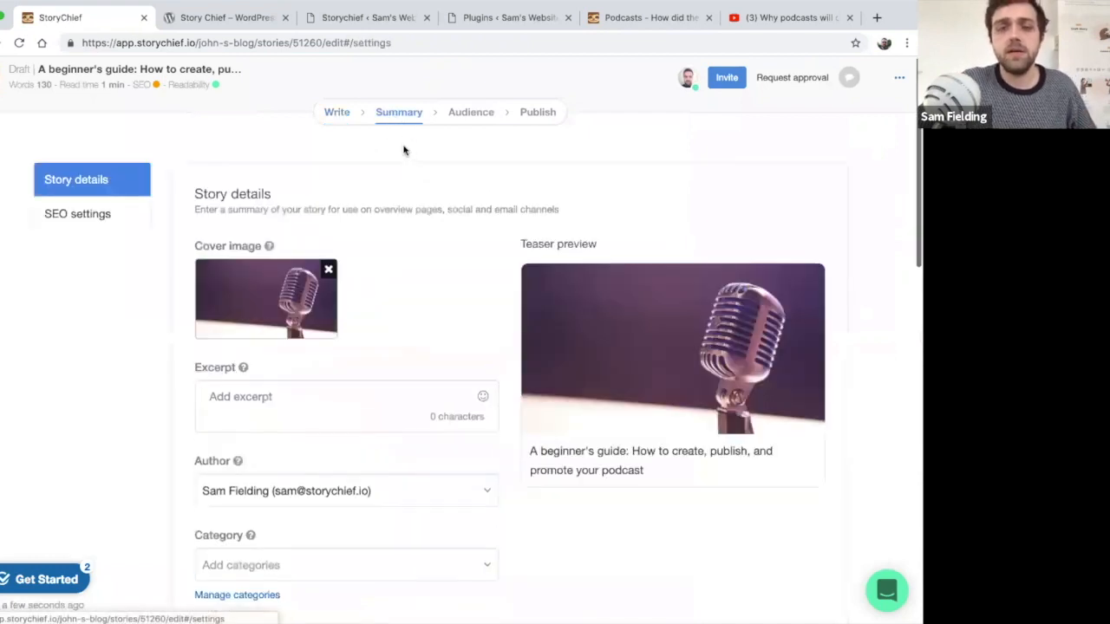
{"action": "scroll", "coordinate": [402, 326], "scroll_direction": "down", "scroll_amount": 1}
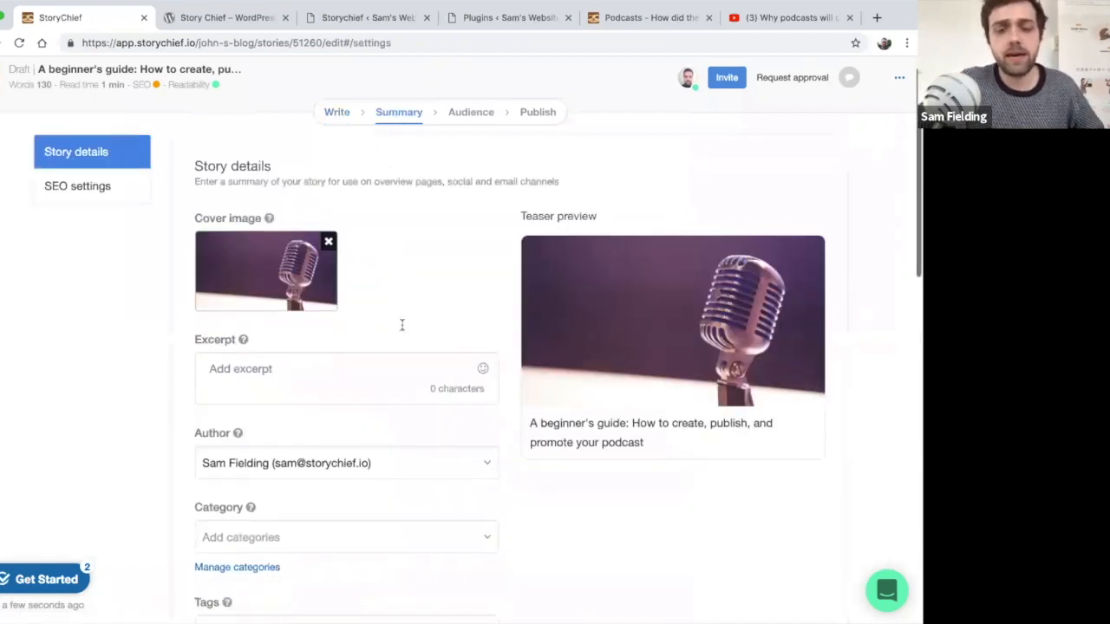
{"action": "left_click", "coordinate": [377, 338]}
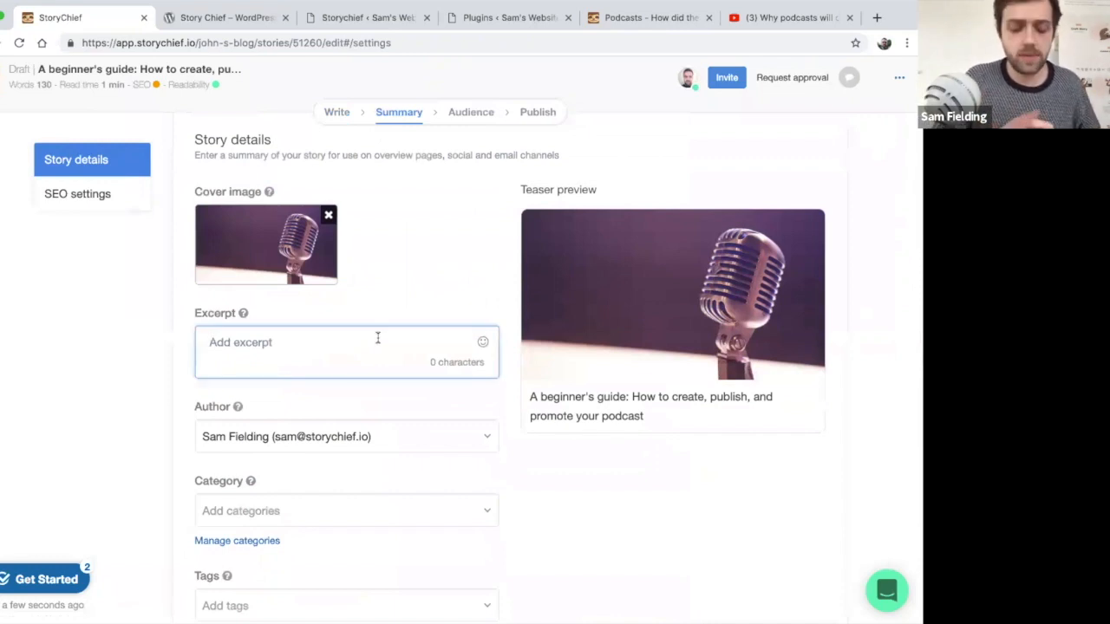
{"action": "type", "text": "all about "}
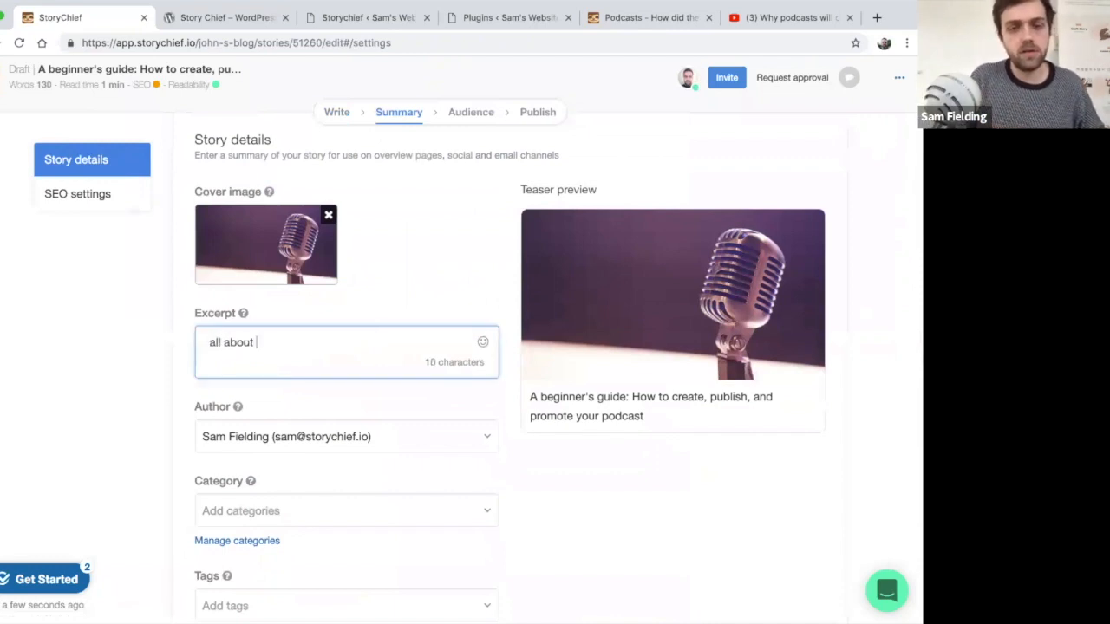
{"action": "type", "text": "podcasts"}
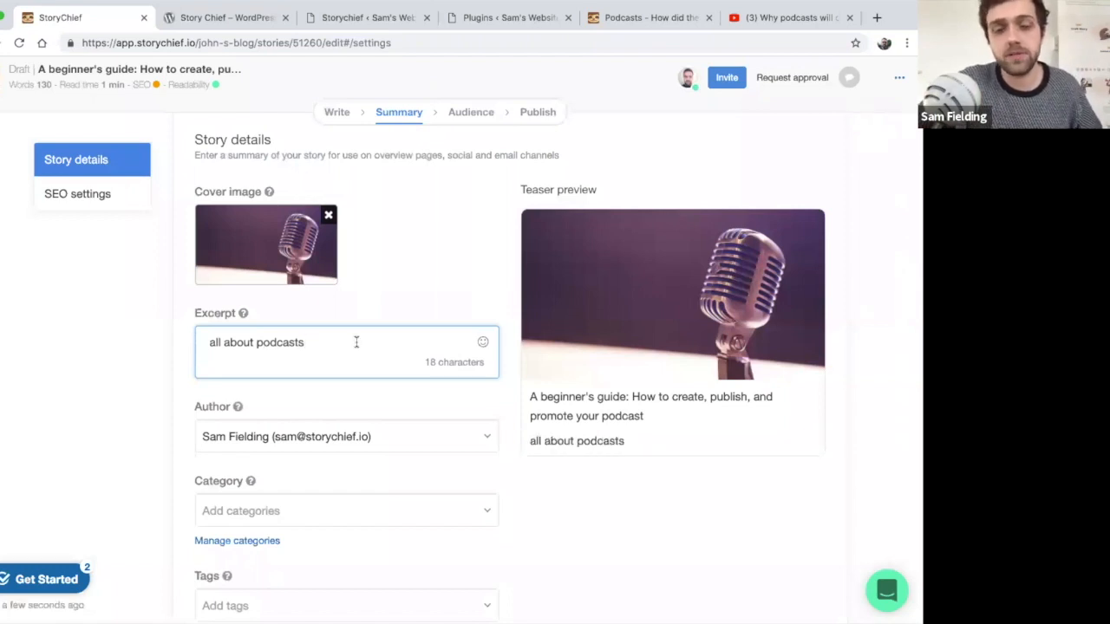
Add the tag "marketing" and the category "content marketing" to the story details
{"action": "scroll", "coordinate": [373, 364], "scroll_direction": "down", "scroll_amount": 1}
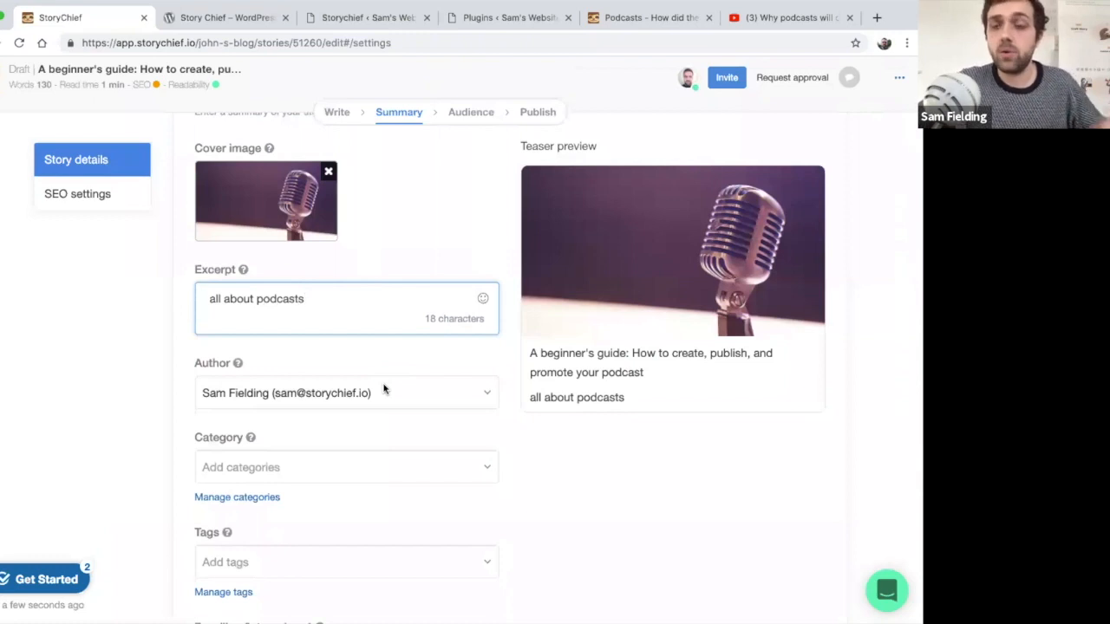
{"action": "scroll", "coordinate": [374, 389], "scroll_direction": "down", "scroll_amount": 1}
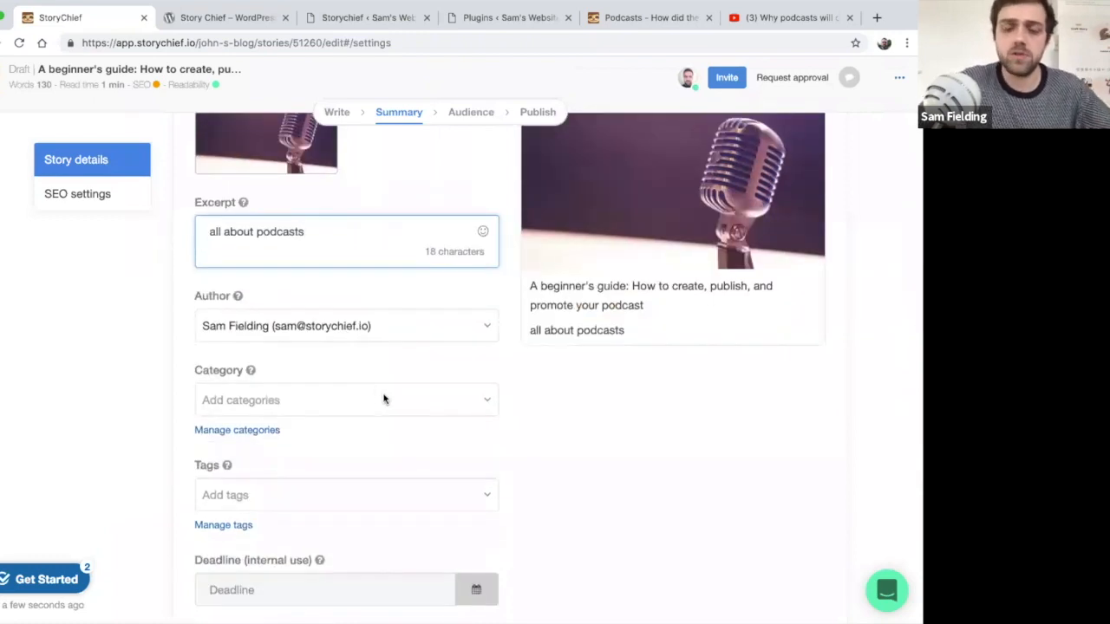
{"action": "left_click", "coordinate": [392, 396]}
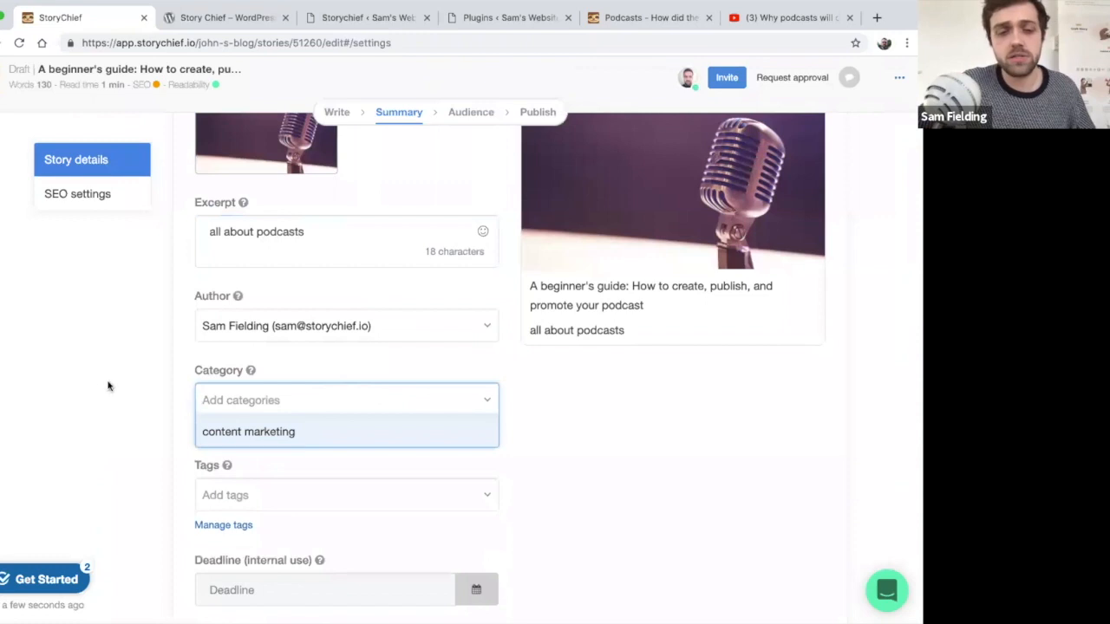
{"action": "left_click", "coordinate": [379, 493]}
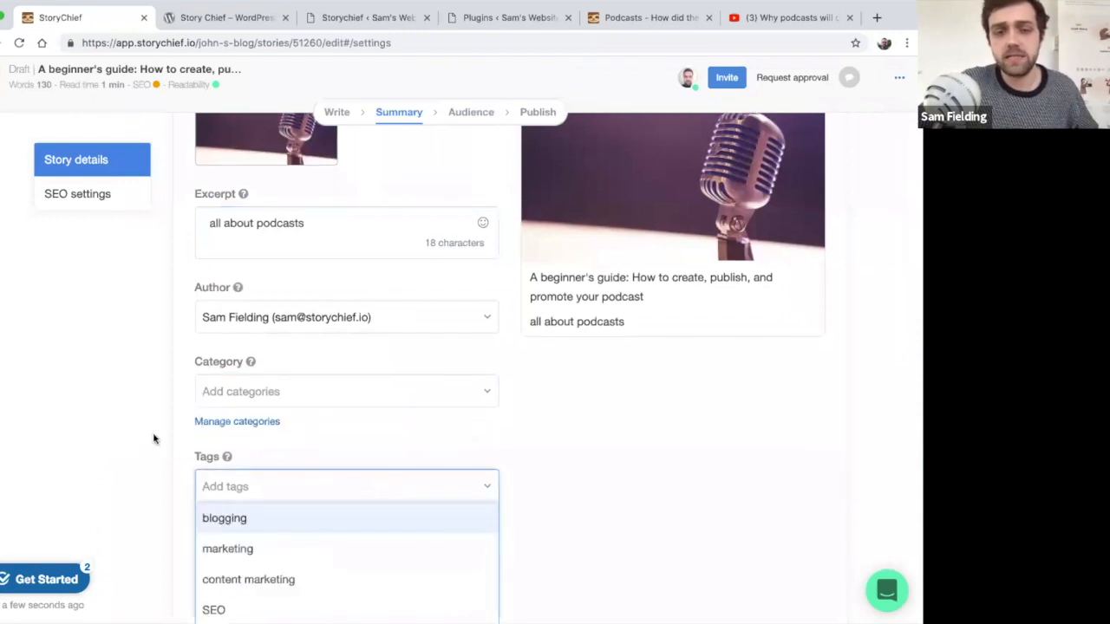
{"action": "scroll", "coordinate": [255, 458], "scroll_direction": "down", "scroll_amount": 1}
{"action": "left_click", "coordinate": [251, 458]}
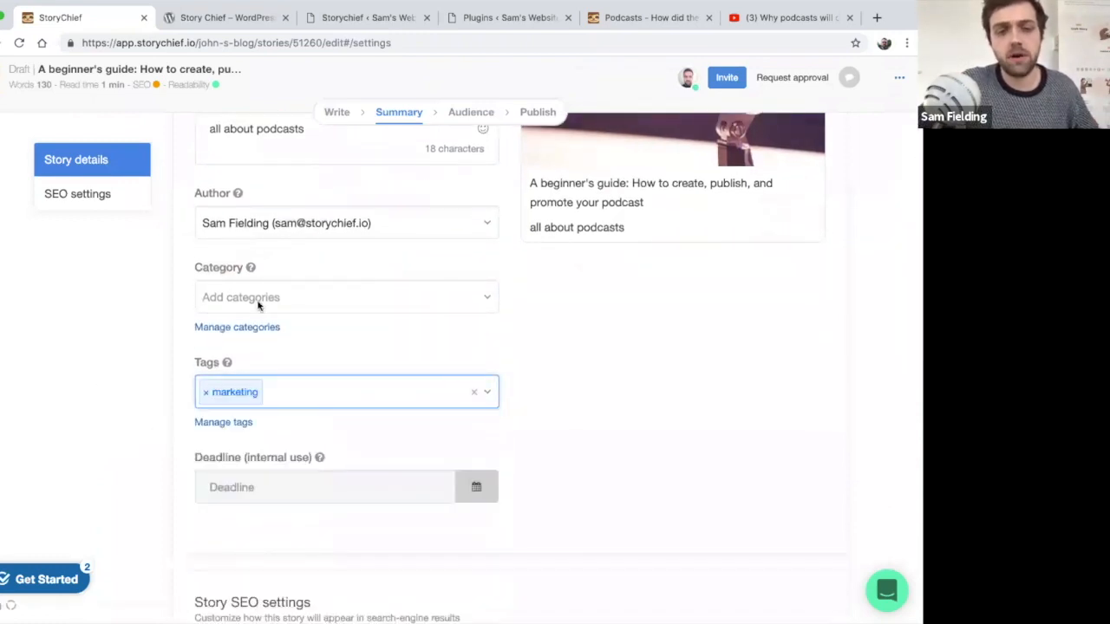
{"action": "left_click", "coordinate": [260, 299]}
{"action": "left_click", "coordinate": [268, 331]}
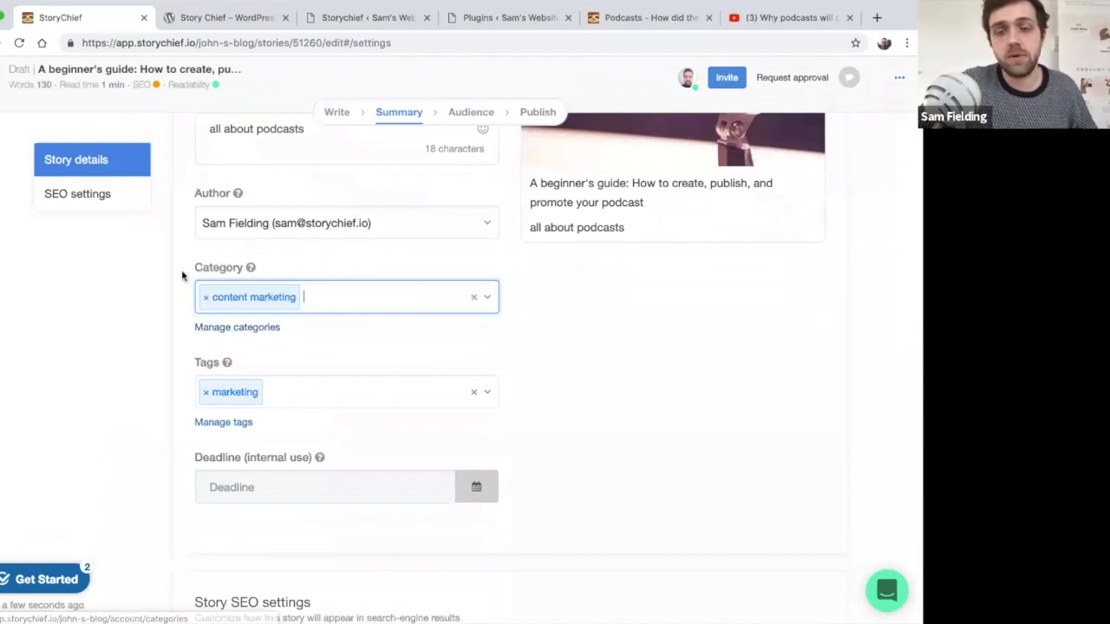
Choose the story's author from the list of available team members
{"action": "scroll", "coordinate": [189, 274], "scroll_direction": "up", "scroll_amount": 1}
{"action": "scroll", "coordinate": [187, 276], "scroll_direction": "down", "scroll_amount": 2}
{"action": "scroll", "coordinate": [186, 276], "scroll_direction": "up", "scroll_amount": 2}
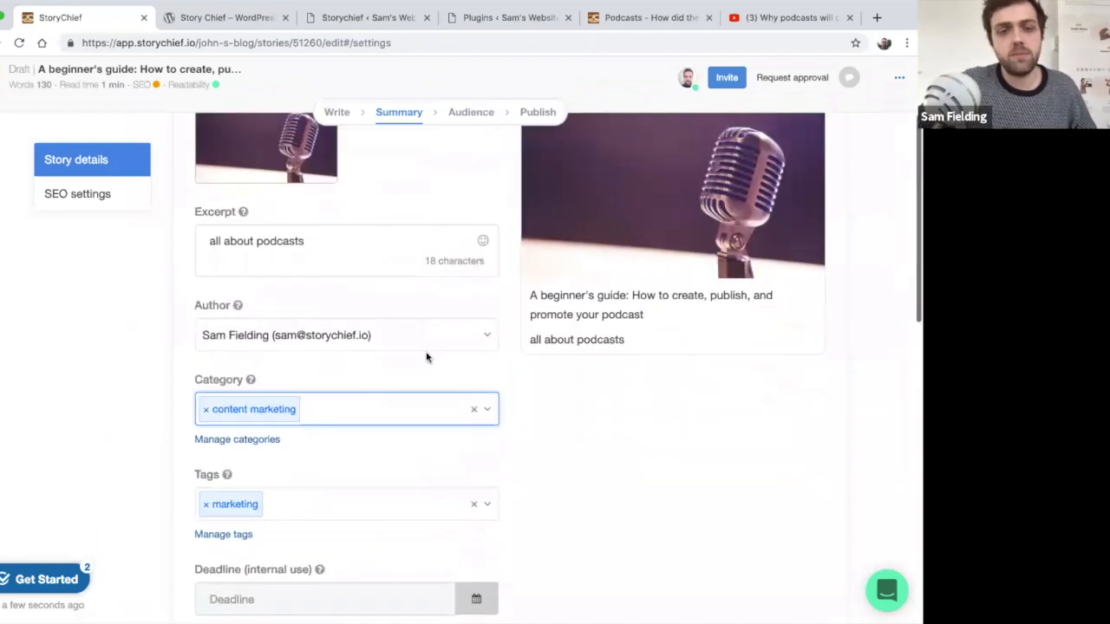
{"action": "left_click", "coordinate": [483, 336]}
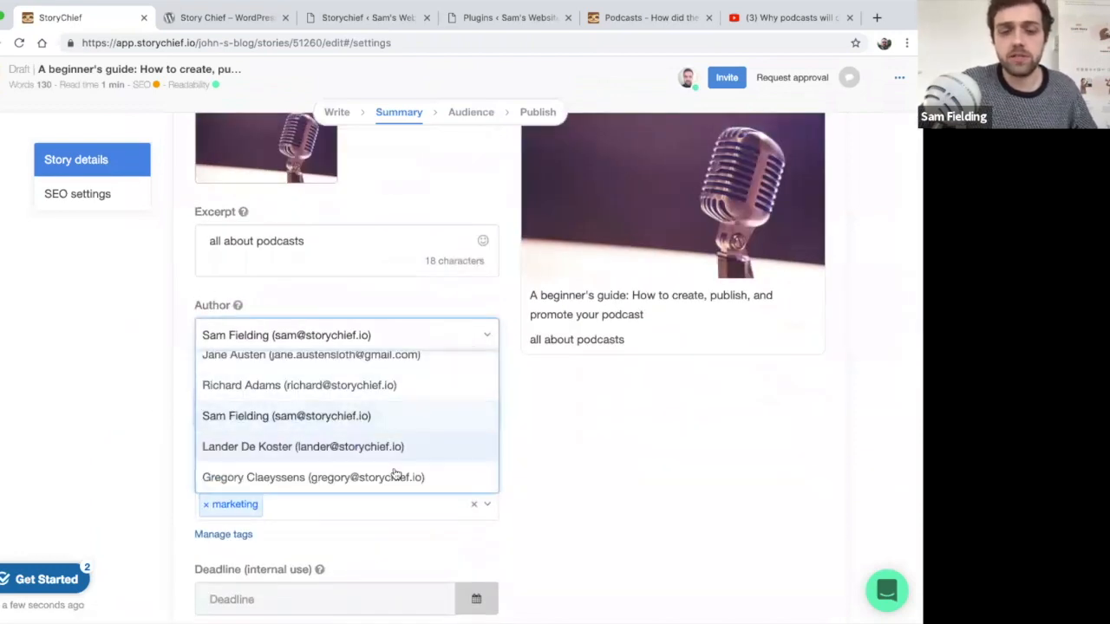
{"action": "scroll", "coordinate": [320, 404], "scroll_direction": "up", "scroll_amount": 1}
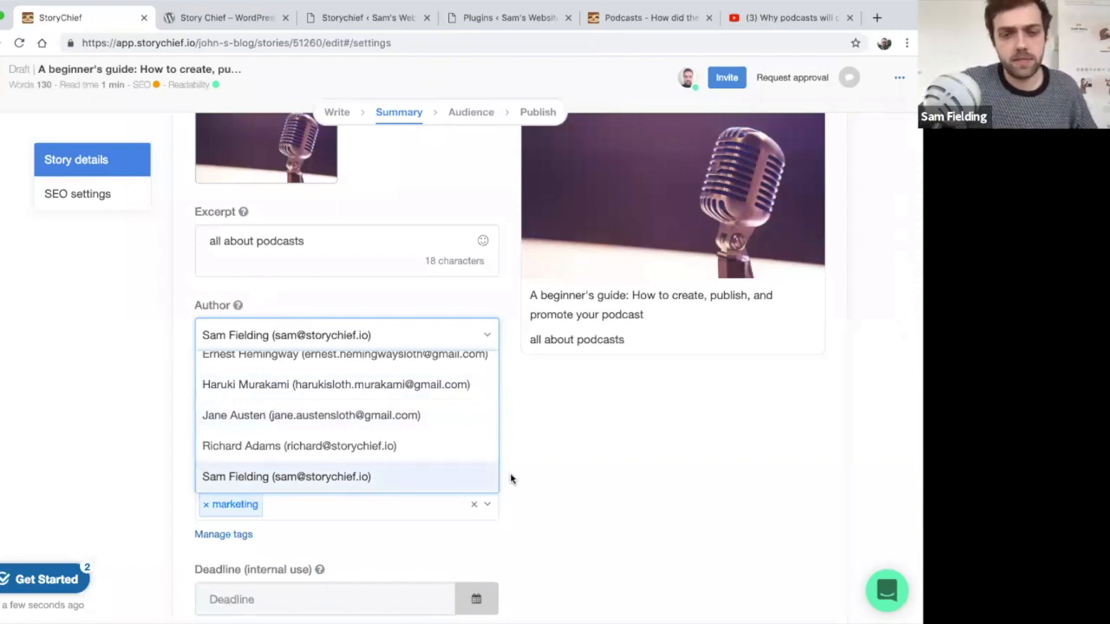
{"action": "left_click", "coordinate": [338, 476]}
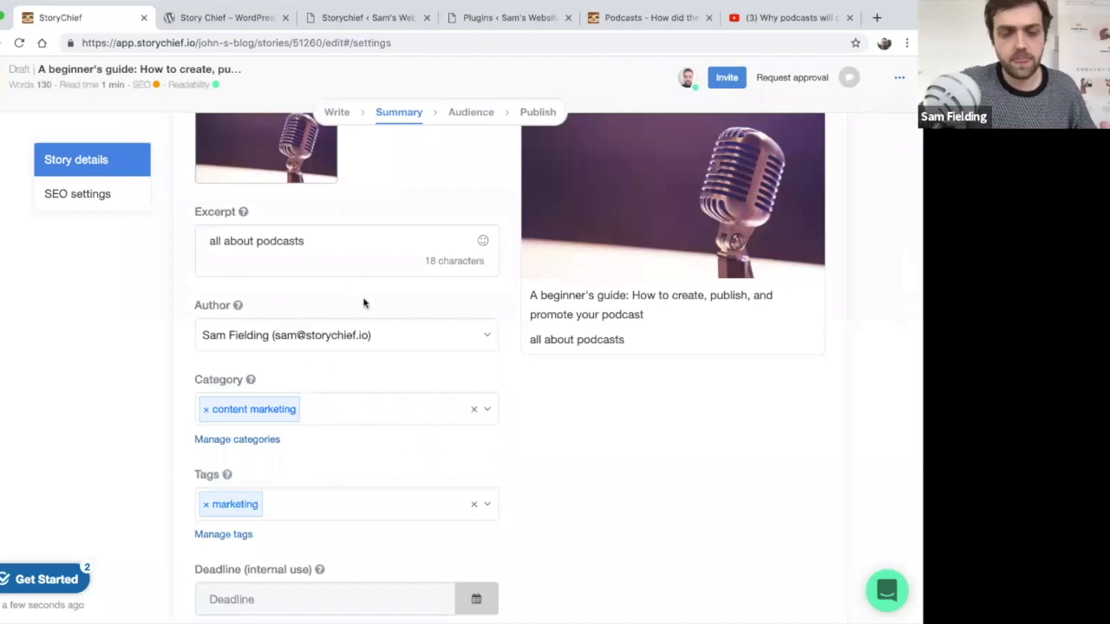
In the audience settings, deactivate the first WordPress website and make wordpress.fielding.eu the primary one
{"action": "scroll", "coordinate": [439, 210], "scroll_direction": "up", "scroll_amount": 2}
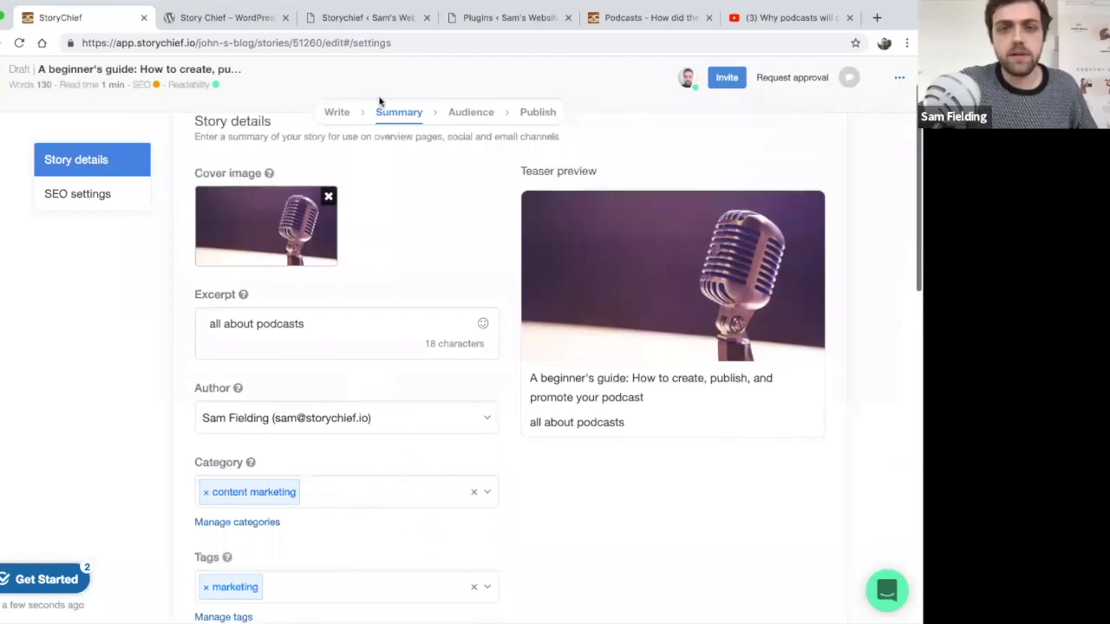
{"action": "left_click", "coordinate": [462, 117]}
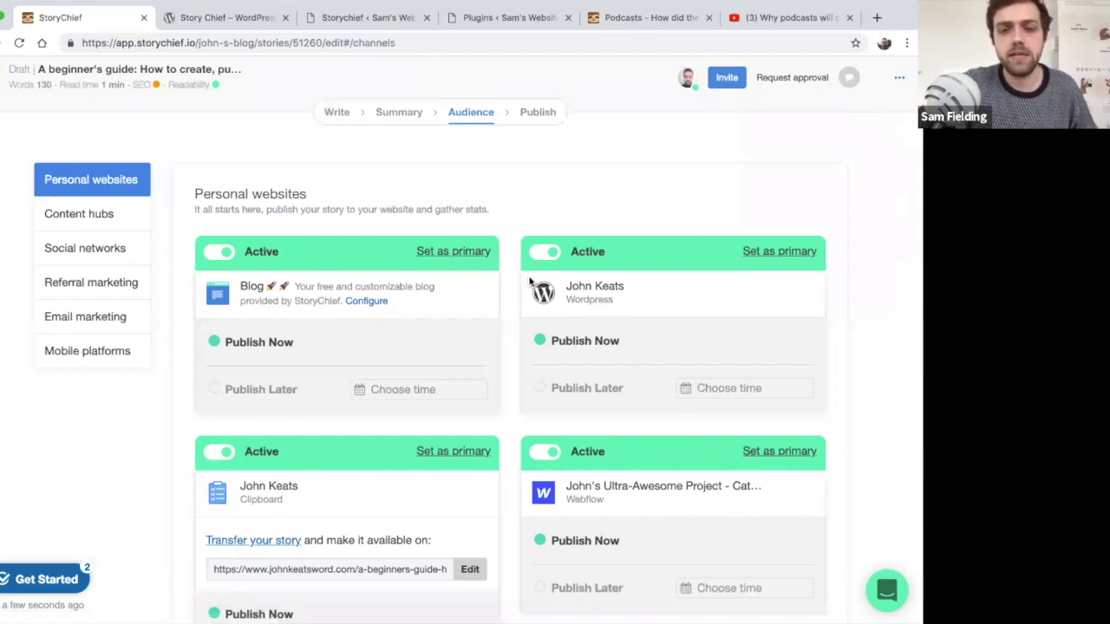
{"action": "scroll", "coordinate": [535, 286], "scroll_direction": "down", "scroll_amount": 1}
{"action": "left_click", "coordinate": [547, 204]}
{"action": "scroll", "coordinate": [486, 277], "scroll_direction": "down", "scroll_amount": 5}
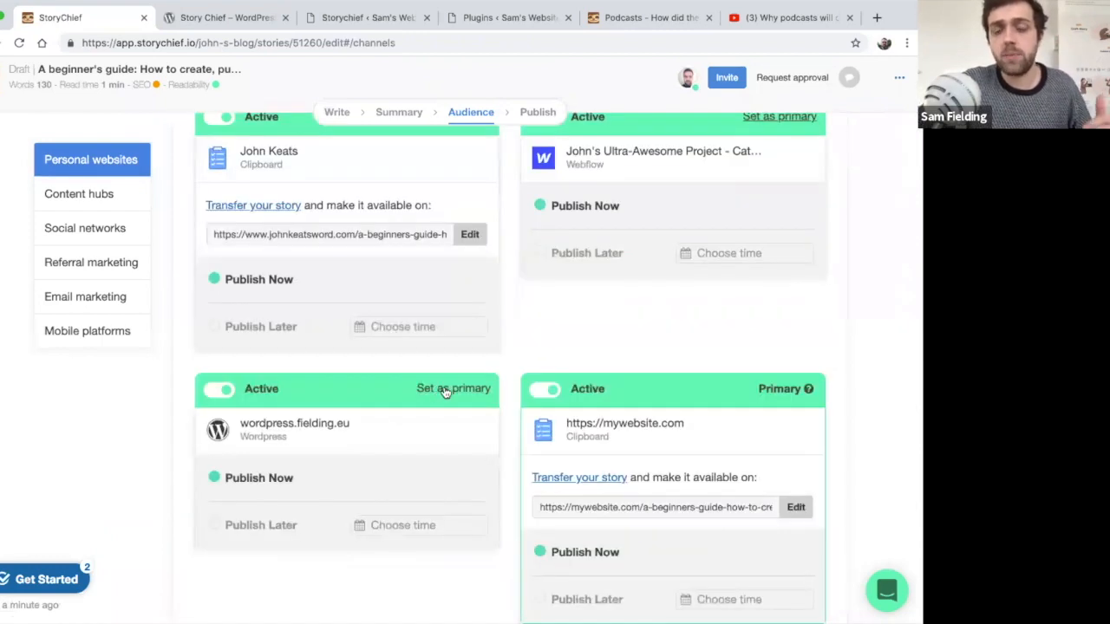
{"action": "left_click", "coordinate": [446, 390]}
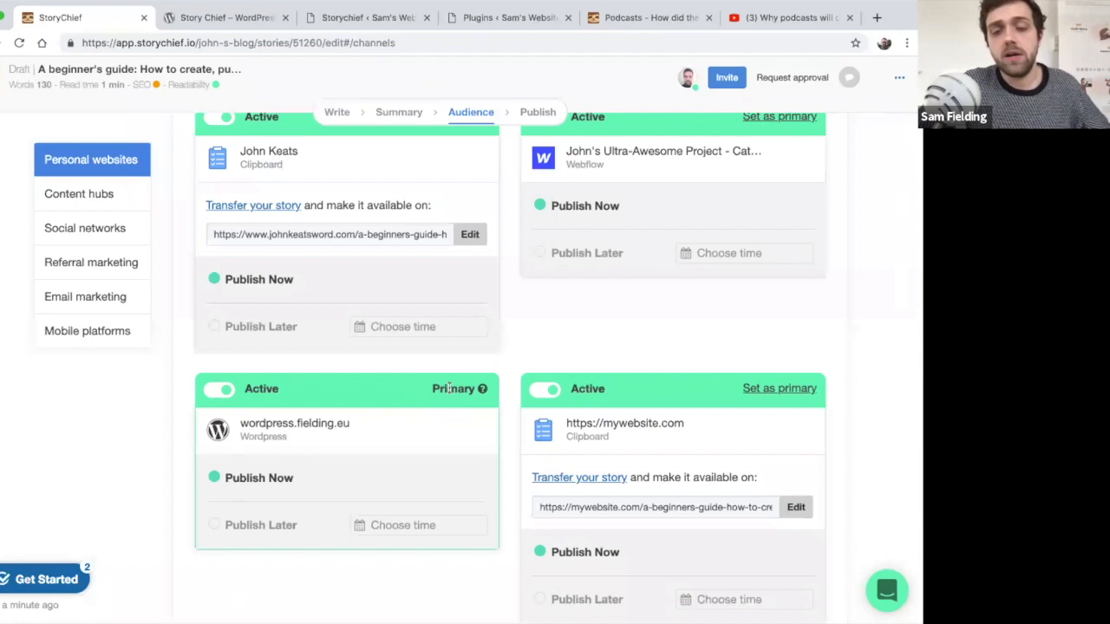
{"action": "mouse_move", "coordinate": [483, 389]}
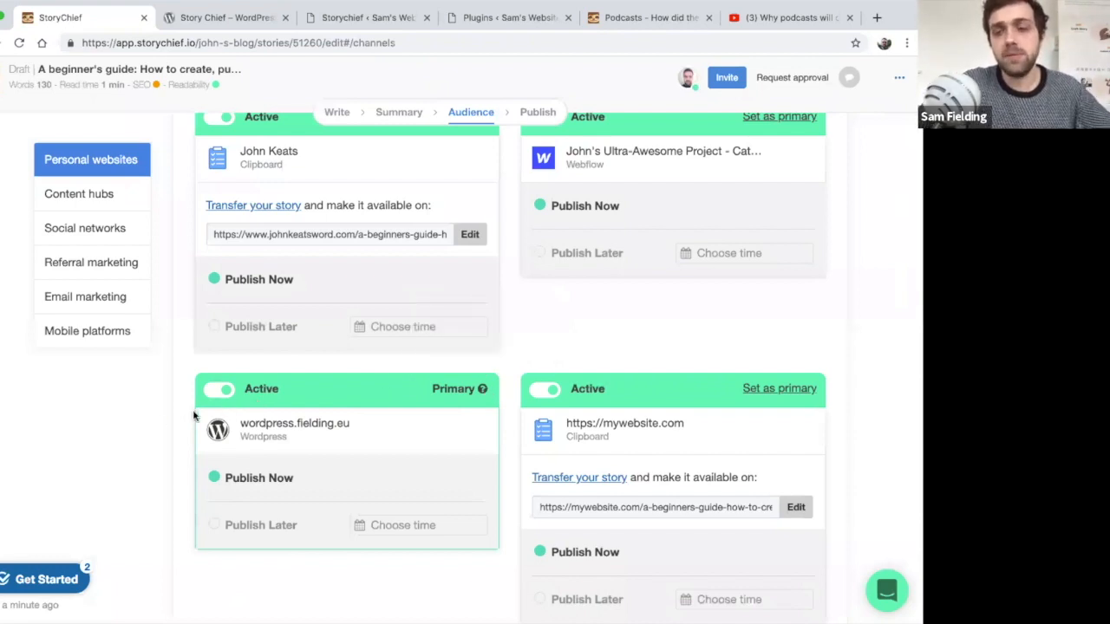
Review the content hub and social network channels, and deactivate both Clipboard destinations under the personal websites
{"action": "scroll", "coordinate": [215, 412], "scroll_direction": "down", "scroll_amount": 7}
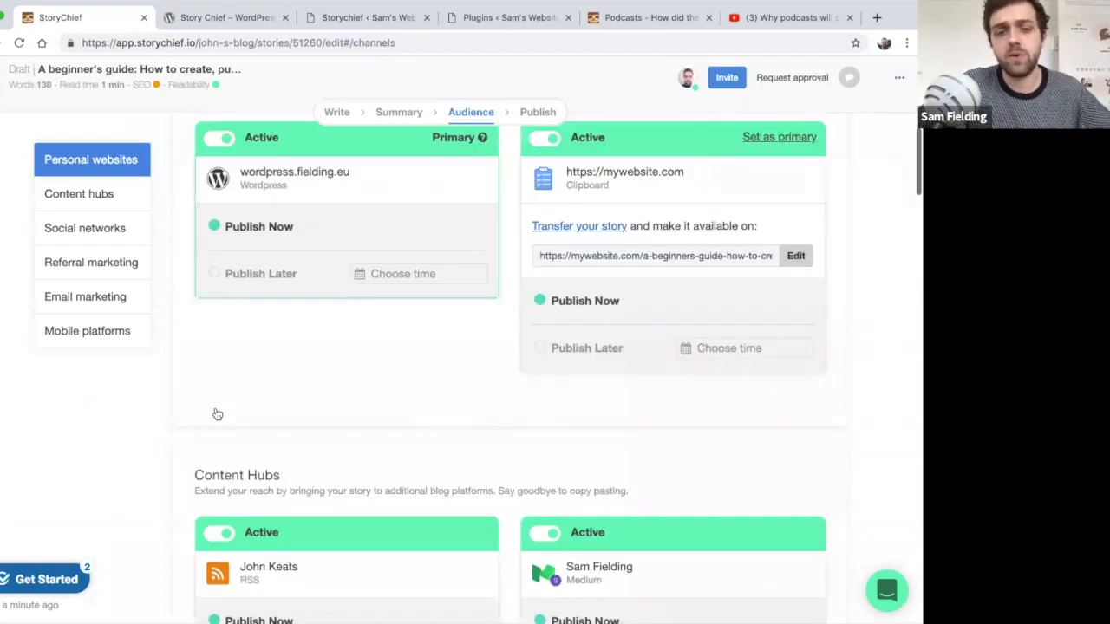
{"action": "scroll", "coordinate": [215, 413], "scroll_direction": "down", "scroll_amount": 1}
{"action": "scroll", "coordinate": [317, 313], "scroll_direction": "down", "scroll_amount": 2}
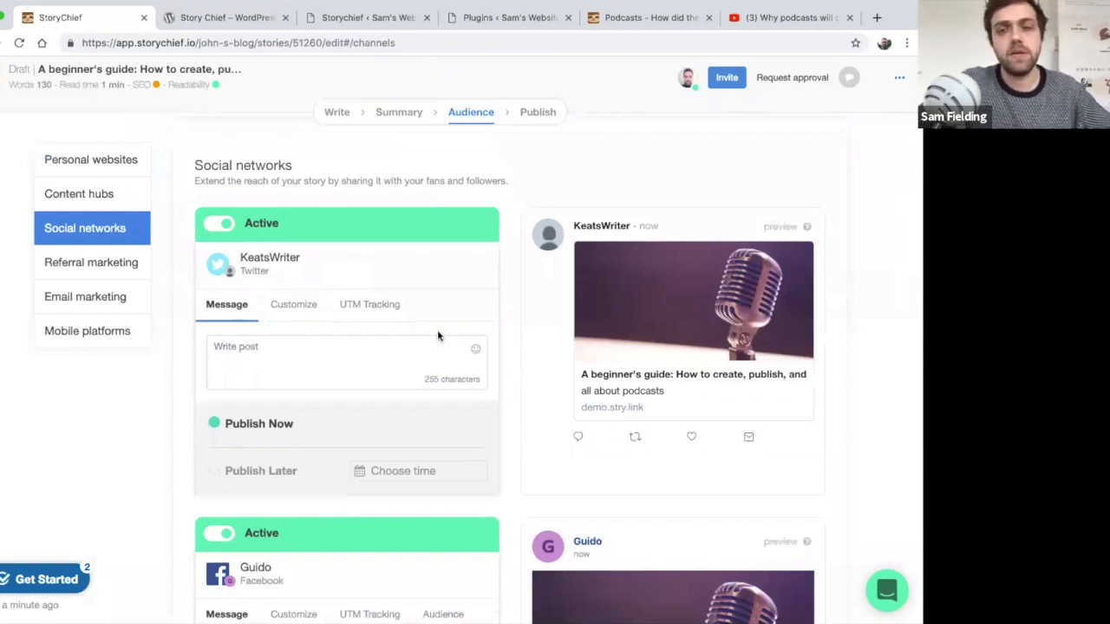
{"action": "scroll", "coordinate": [438, 337], "scroll_direction": "up", "scroll_amount": 2}
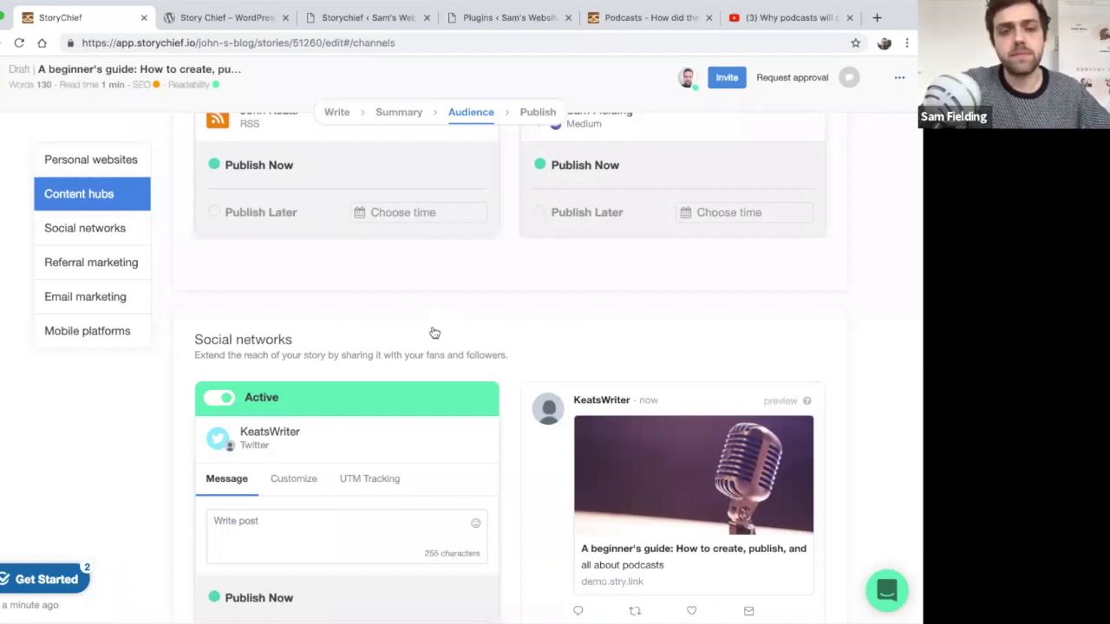
{"action": "scroll", "coordinate": [433, 330], "scroll_direction": "up", "scroll_amount": 7}
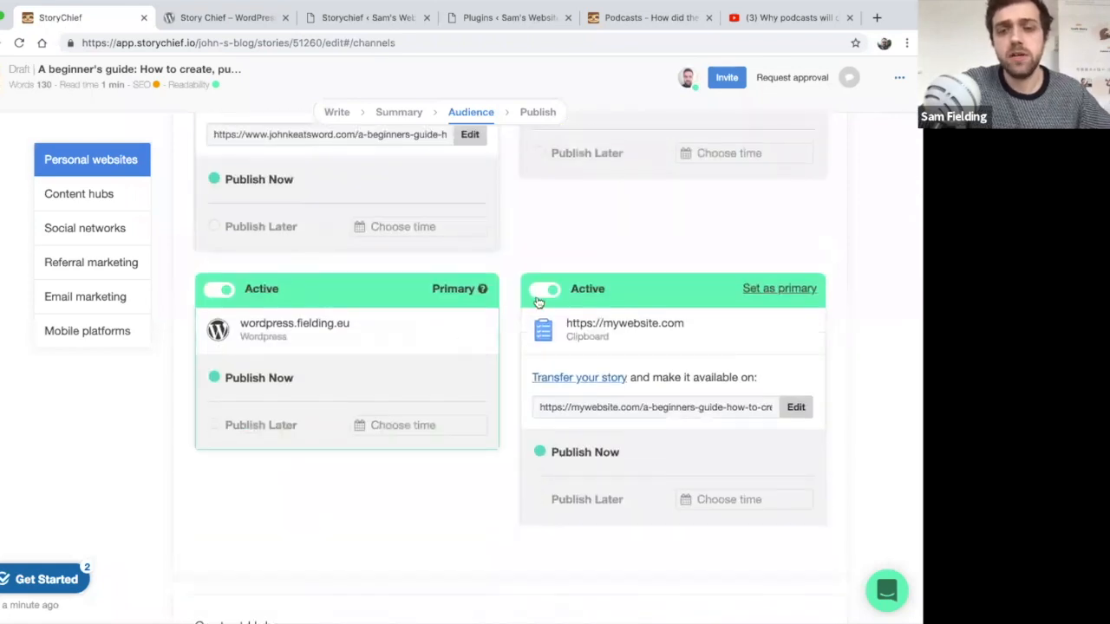
{"action": "scroll", "coordinate": [537, 301], "scroll_direction": "up", "scroll_amount": 2}
{"action": "left_click", "coordinate": [220, 183]}
{"action": "scroll", "coordinate": [473, 317], "scroll_direction": "up", "scroll_amount": 3}
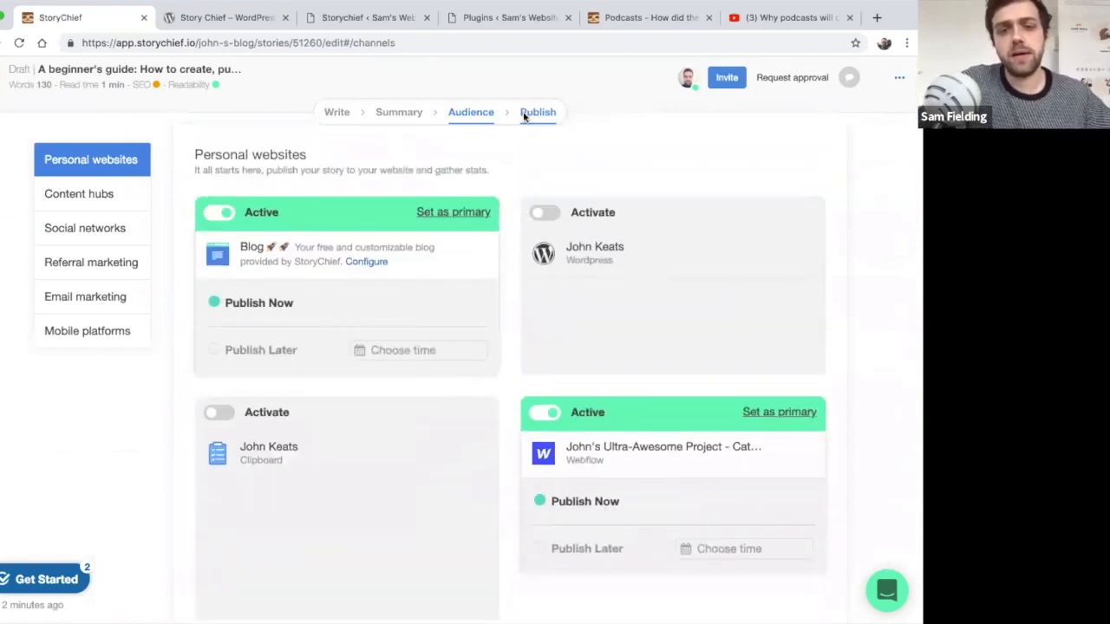
Publish the story to all active destinations and follow the publishing progress through to wordpress.fielding.eu
{"action": "left_click", "coordinate": [526, 117]}
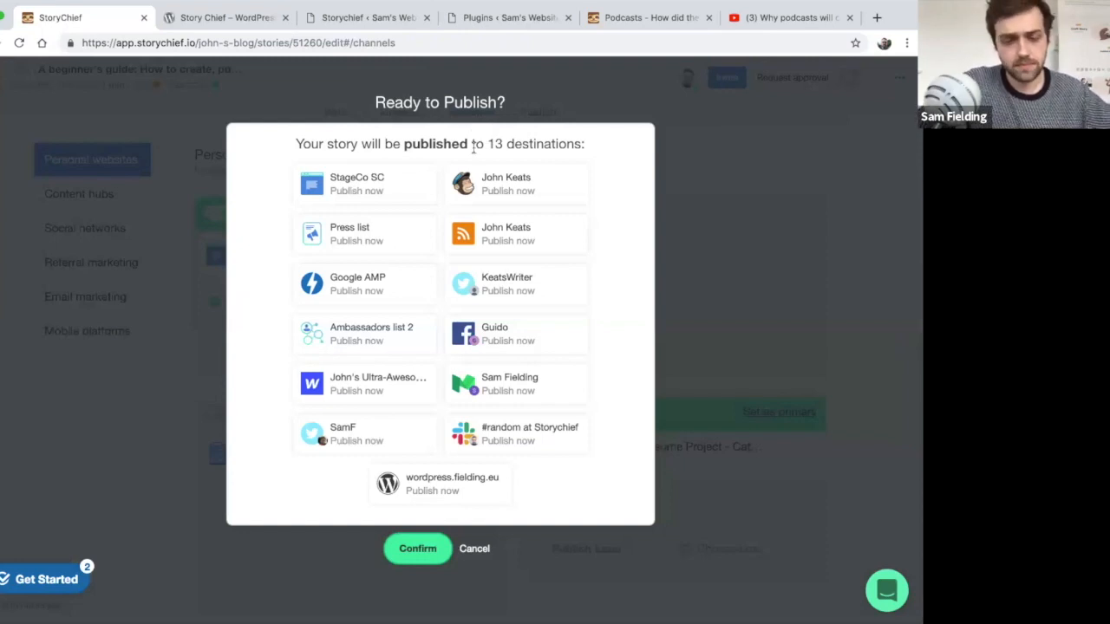
{"action": "left_click_drag", "start_coordinate": [356, 427], "coordinate": [331, 423]}
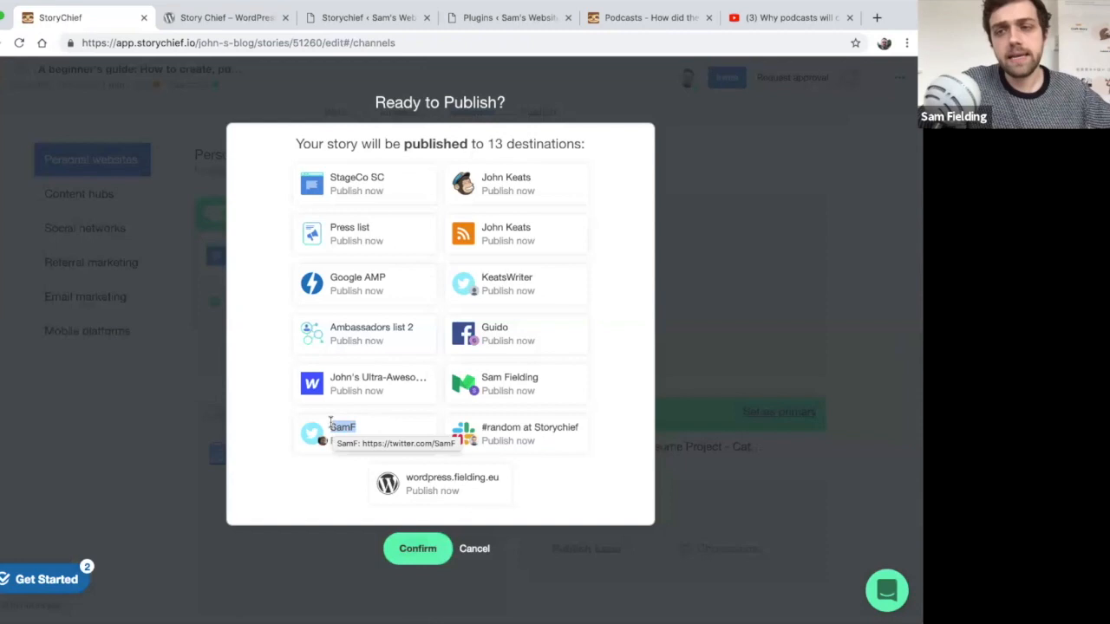
{"action": "left_click", "coordinate": [333, 424]}
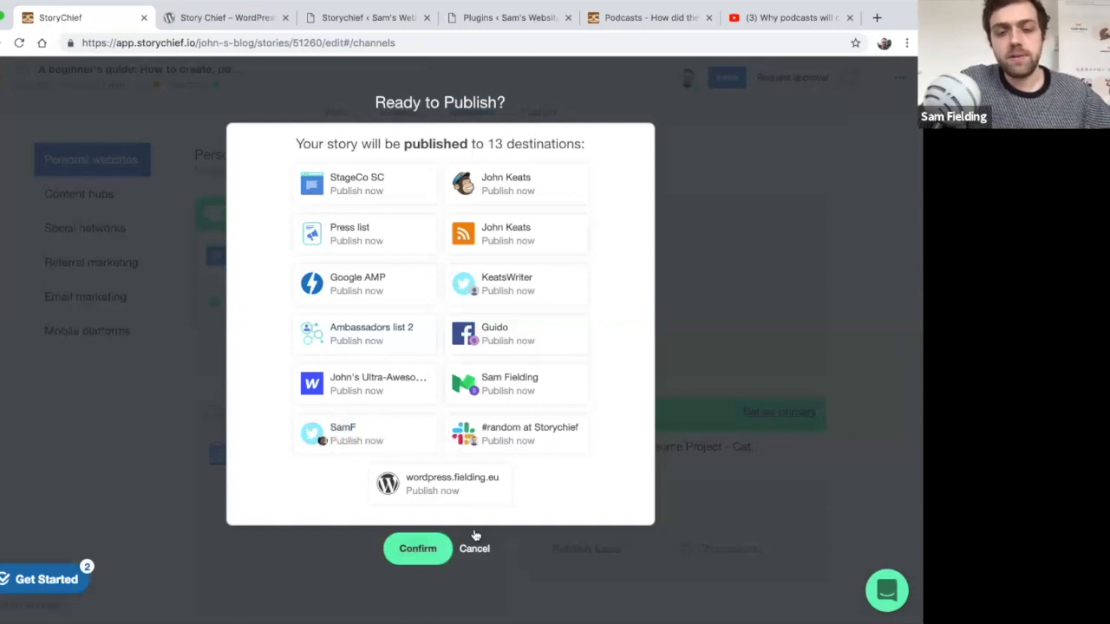
{"action": "left_click", "coordinate": [420, 548]}
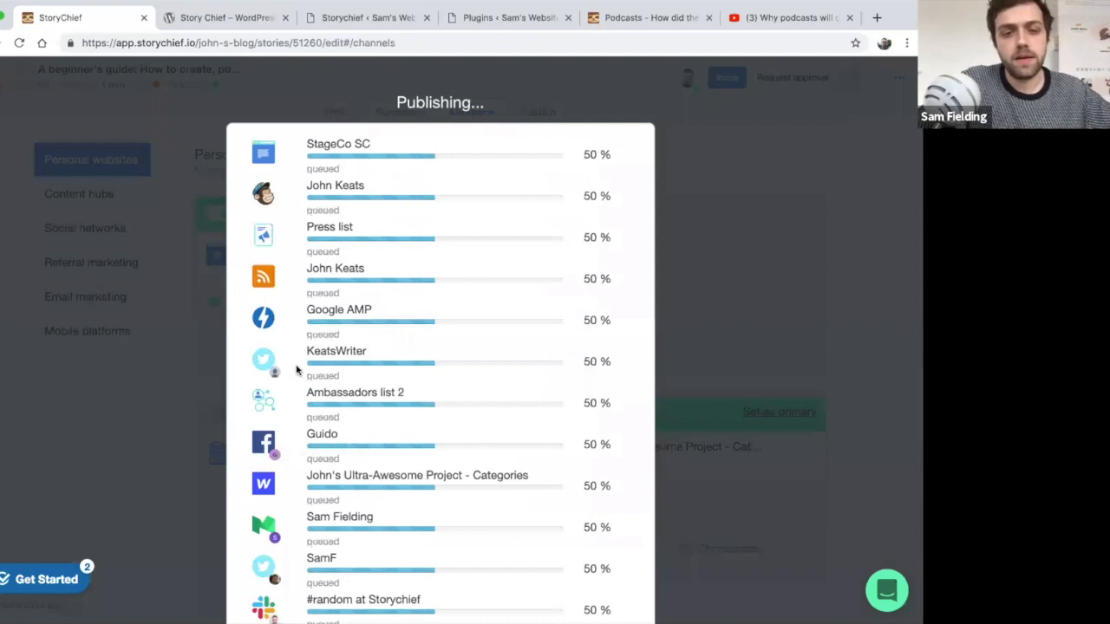
{"action": "scroll", "coordinate": [303, 371], "scroll_direction": "down", "scroll_amount": 3}
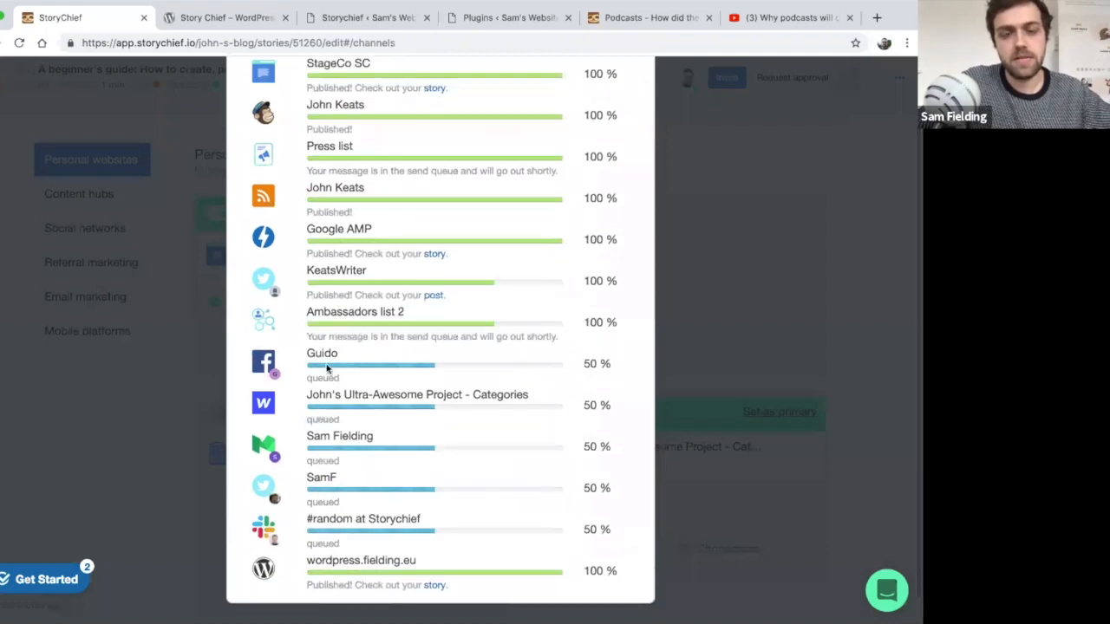
{"action": "scroll", "coordinate": [308, 277], "scroll_direction": "down", "scroll_amount": 1}
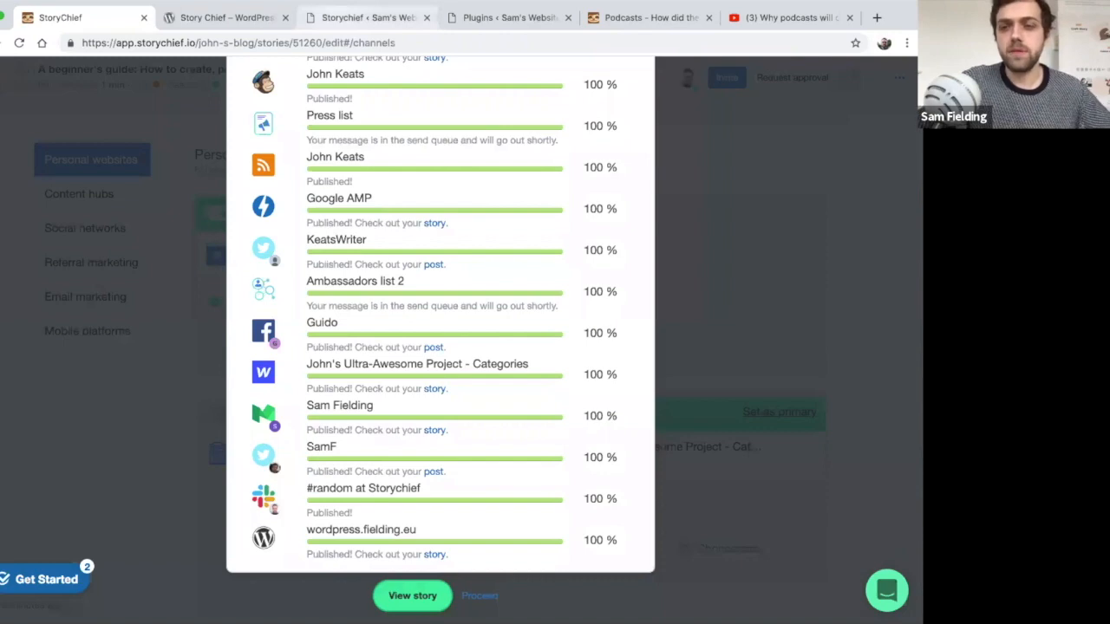
Check the test mode option in the WordPress StoryChief plugin settings, and return to StoryChief's publishing results
{"action": "left_click", "coordinate": [479, 19]}
{"action": "left_click", "coordinate": [368, 17]}
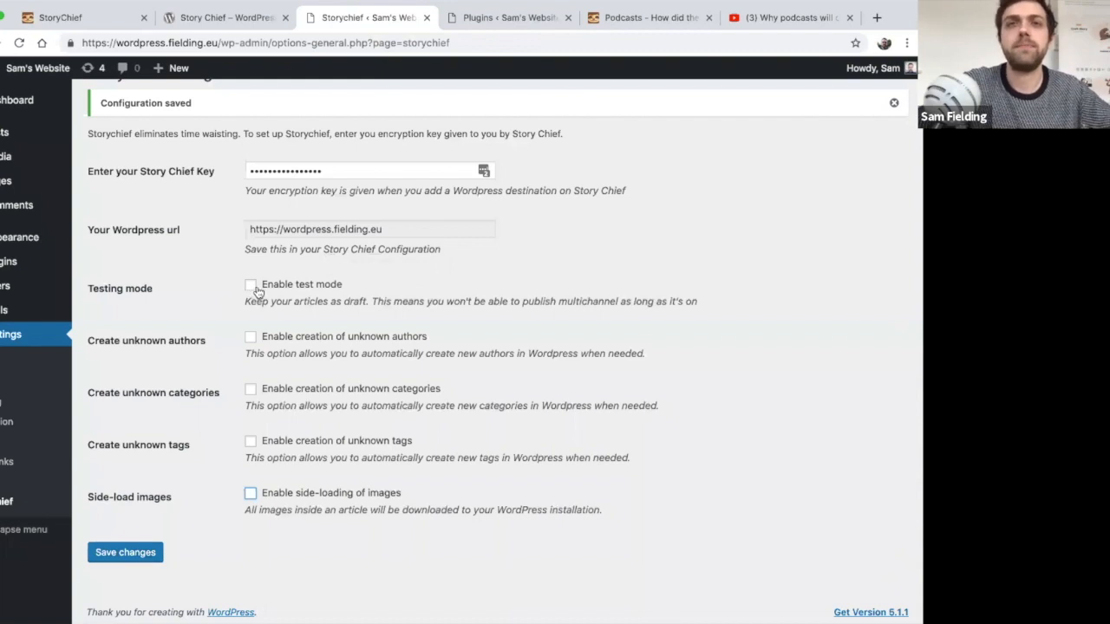
{"action": "left_click", "coordinate": [107, 25]}
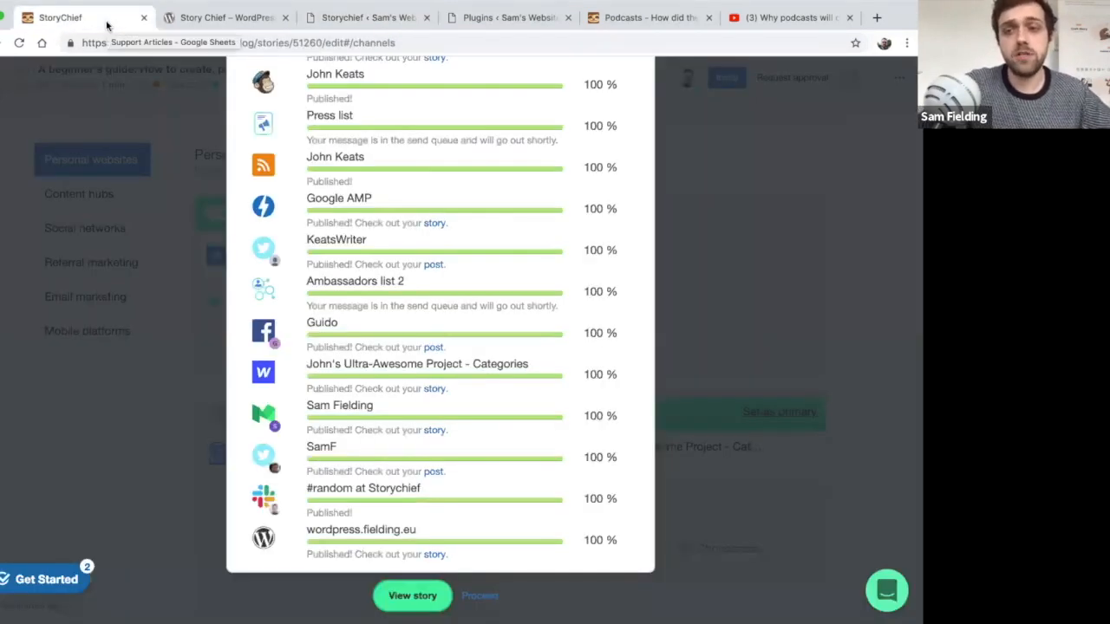
{"action": "scroll", "coordinate": [446, 351], "scroll_direction": "down", "scroll_amount": 1}
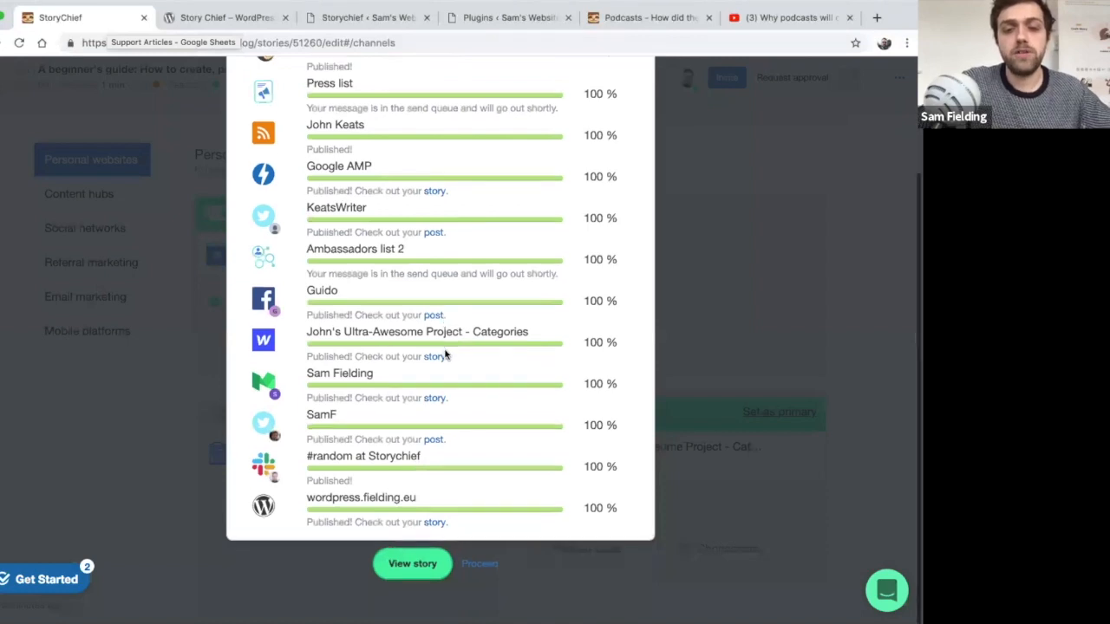
Open the published podcast story on wordpress.fielding.eu and review its header, body text, image and embedded video
{"action": "left_click", "coordinate": [408, 562]}
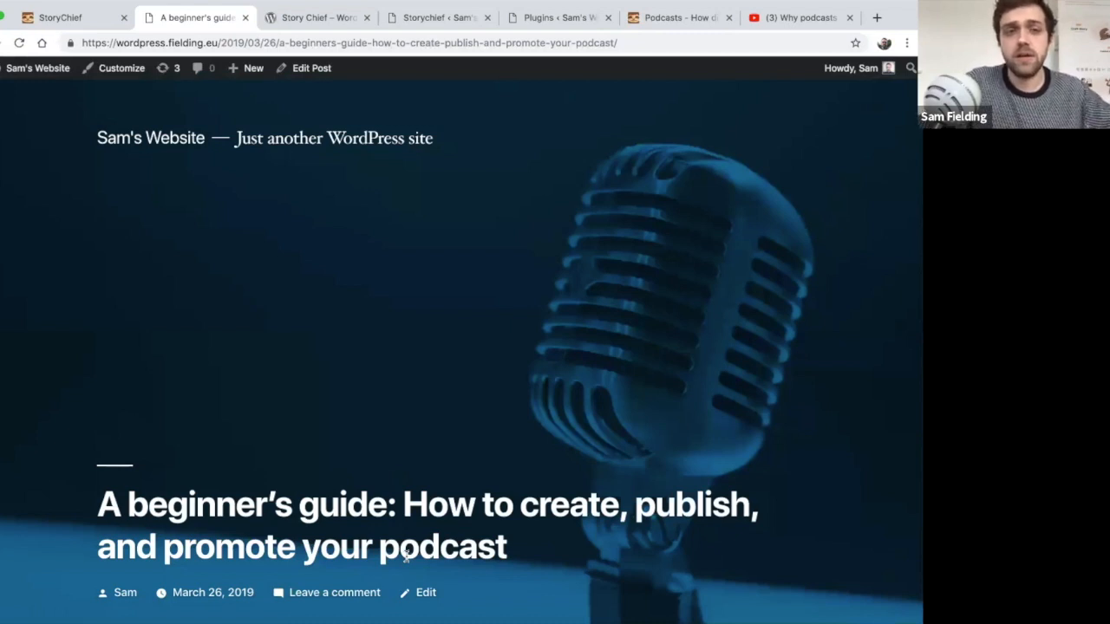
{"action": "left_click", "coordinate": [312, 42]}
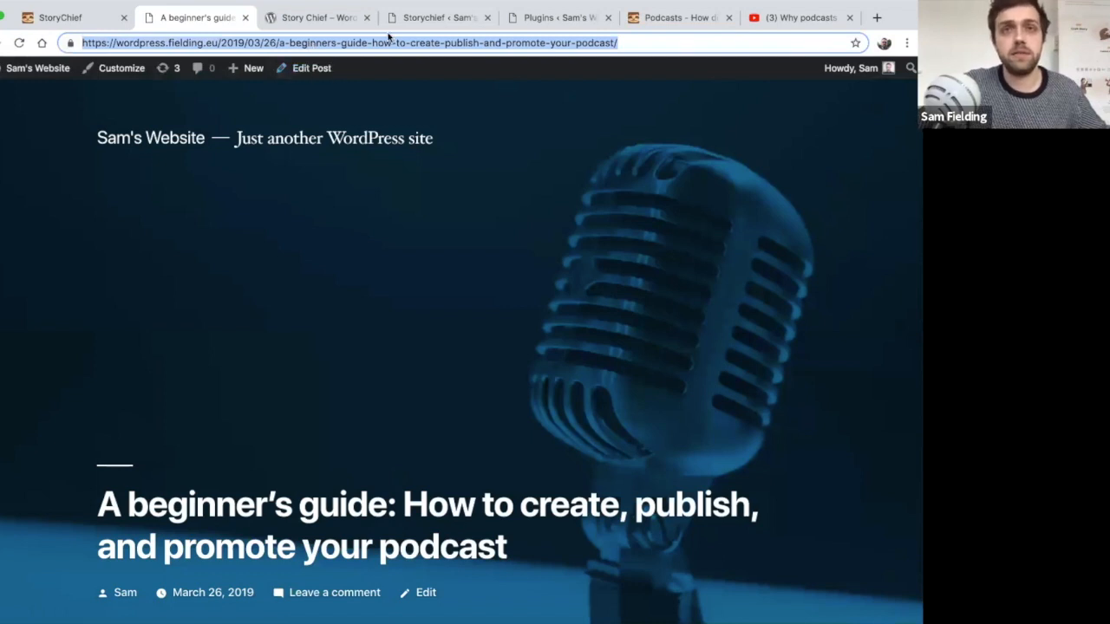
{"action": "key", "text": "super+Tab"}
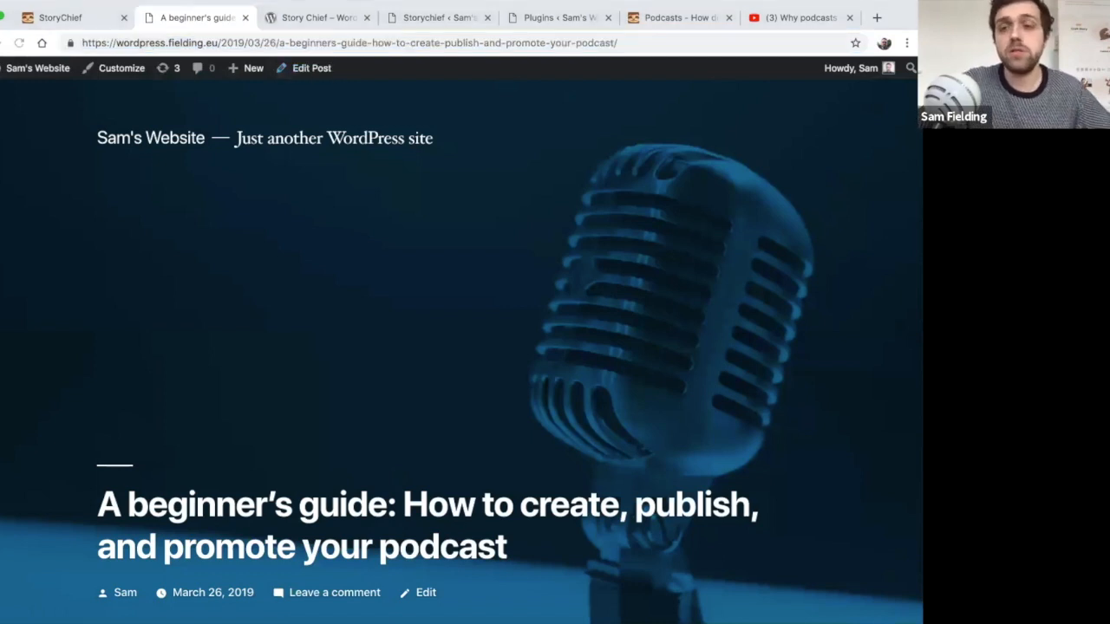
{"action": "left_click", "coordinate": [505, 230]}
{"action": "scroll", "coordinate": [506, 228], "scroll_direction": "down", "scroll_amount": 3}
{"action": "scroll", "coordinate": [507, 228], "scroll_direction": "down", "scroll_amount": 5}
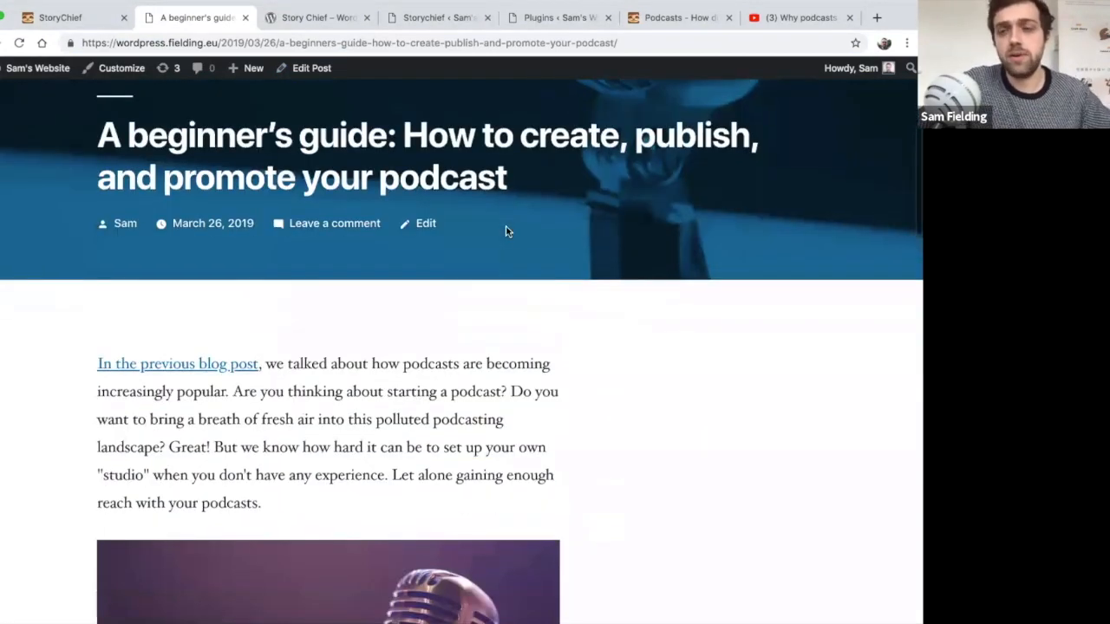
{"action": "scroll", "coordinate": [507, 228], "scroll_direction": "down", "scroll_amount": 1}
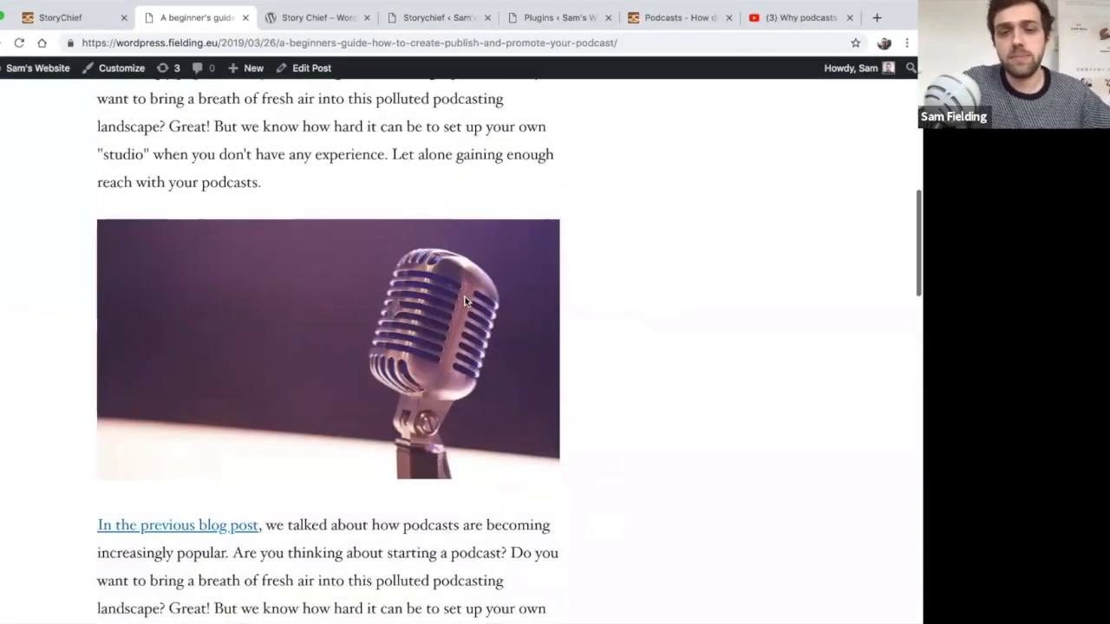
{"action": "scroll", "coordinate": [386, 365], "scroll_direction": "down", "scroll_amount": 3}
{"action": "scroll", "coordinate": [386, 365], "scroll_direction": "down", "scroll_amount": 2}
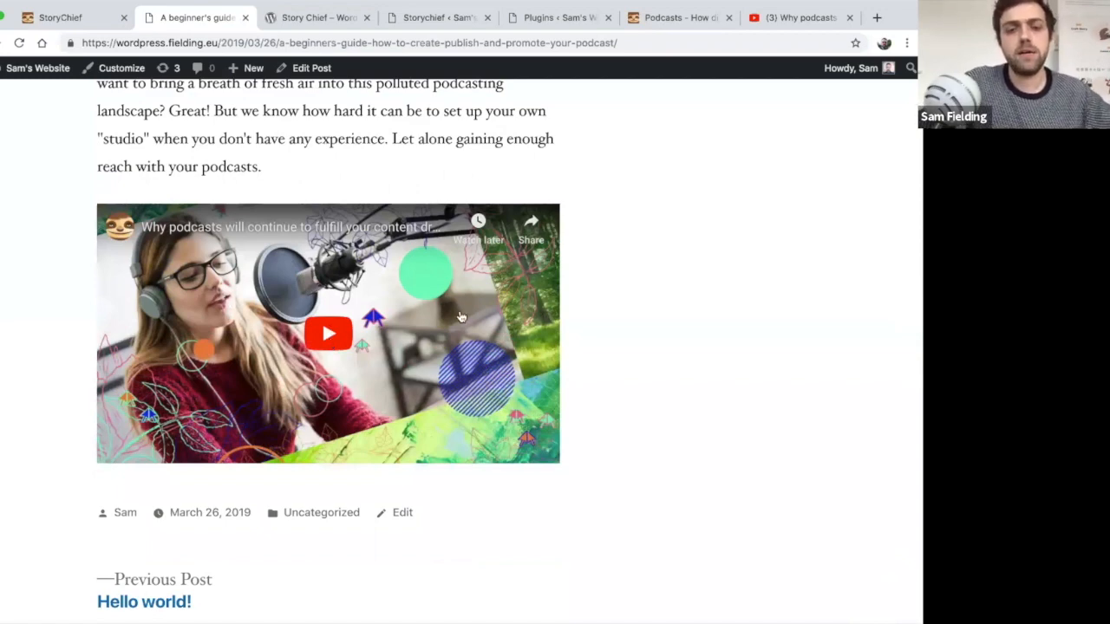
{"action": "scroll", "coordinate": [590, 312], "scroll_direction": "up", "scroll_amount": 1}
{"action": "scroll", "coordinate": [590, 312], "scroll_direction": "up", "scroll_amount": 4}
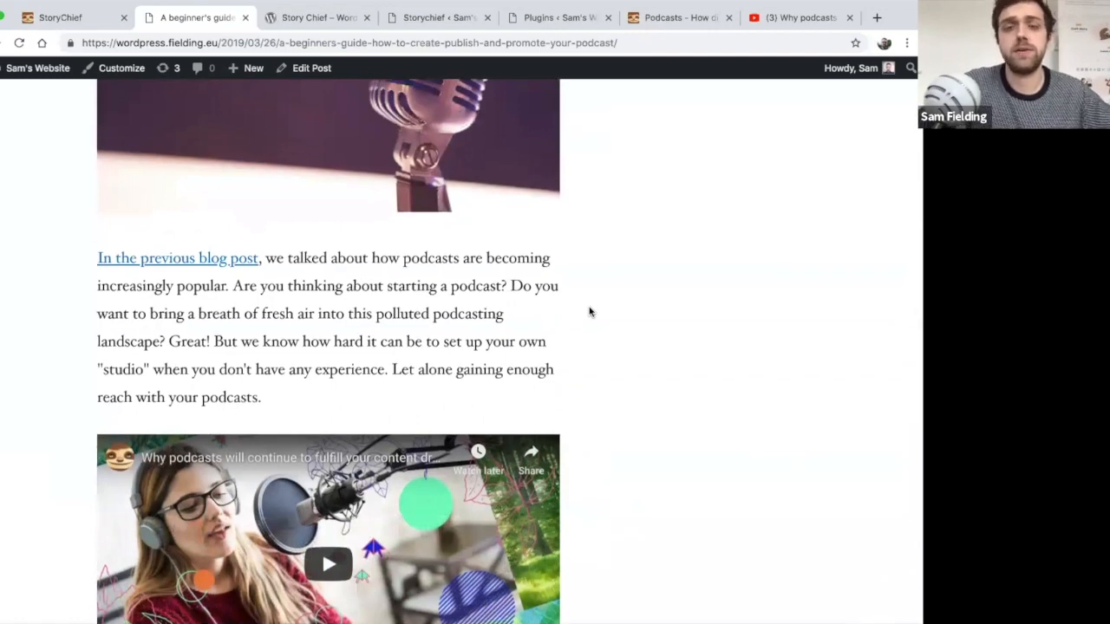
{"action": "scroll", "coordinate": [618, 309], "scroll_direction": "up", "scroll_amount": 9}
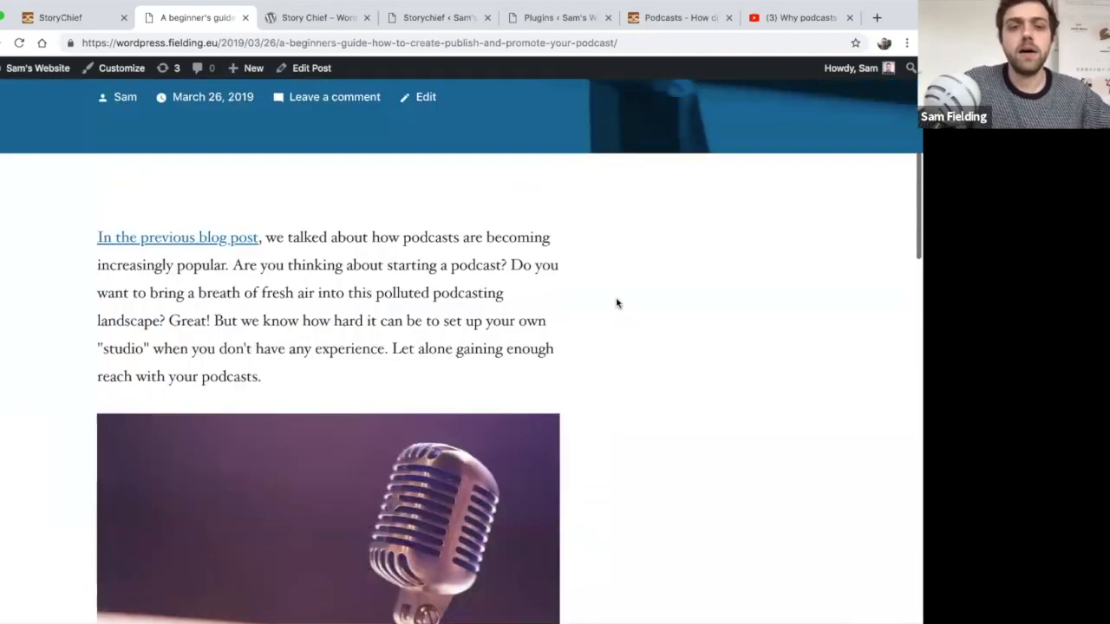
{"action": "scroll", "coordinate": [617, 302], "scroll_direction": "up", "scroll_amount": 1}
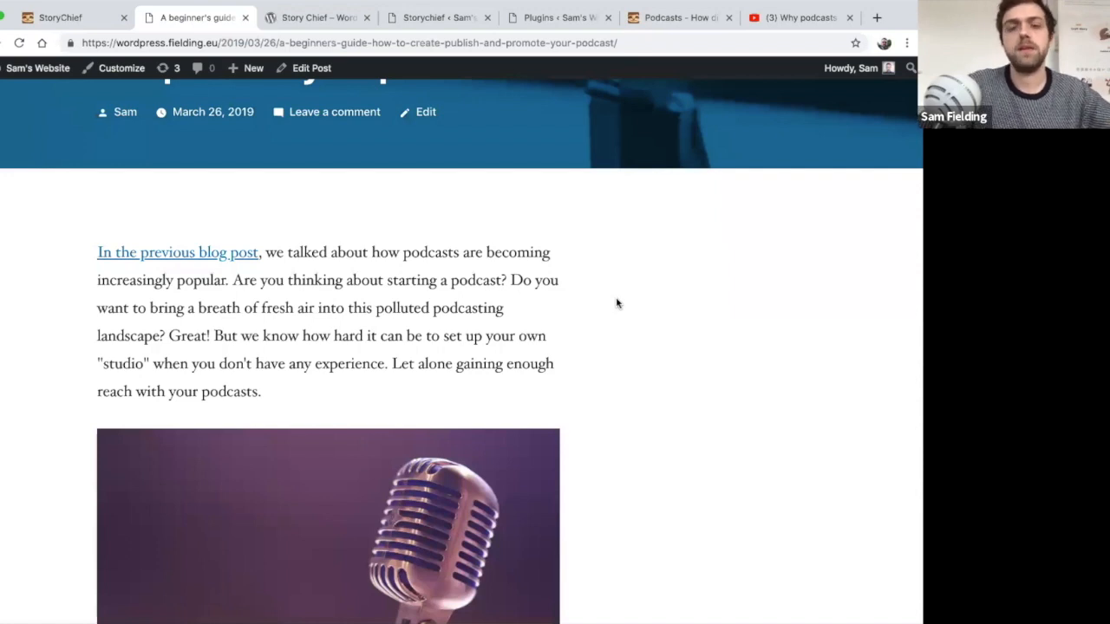
Activate the Twenty Sixteen theme in the WordPress admin's theme settings
{"action": "left_click", "coordinate": [305, 17]}
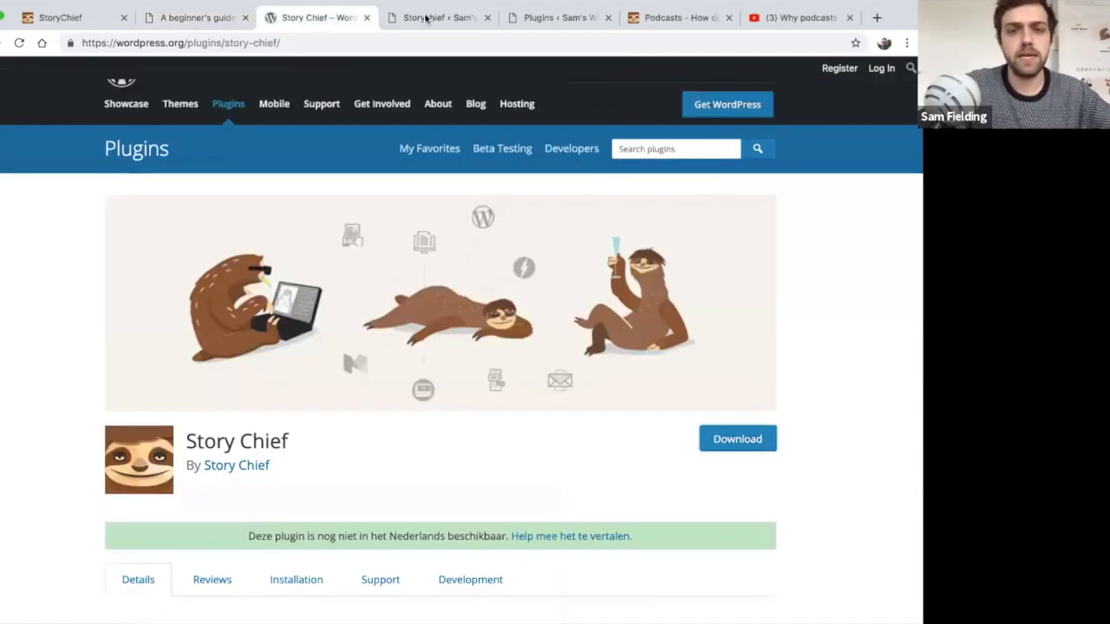
{"action": "left_click", "coordinate": [399, 18]}
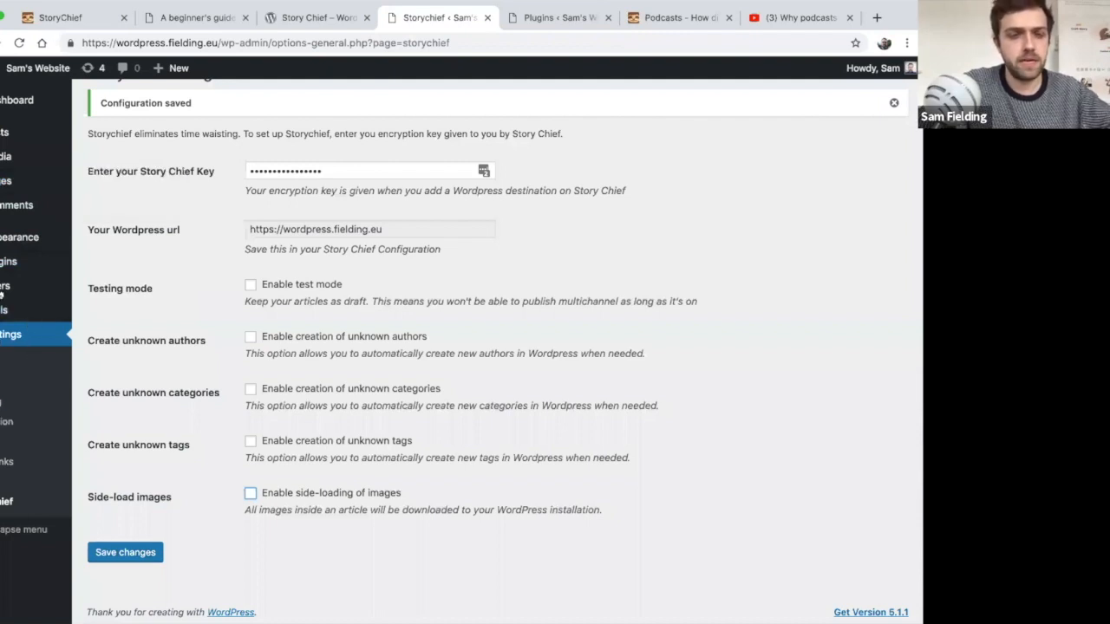
{"action": "mouse_move", "coordinate": [17, 238]}
{"action": "left_click", "coordinate": [94, 242]}
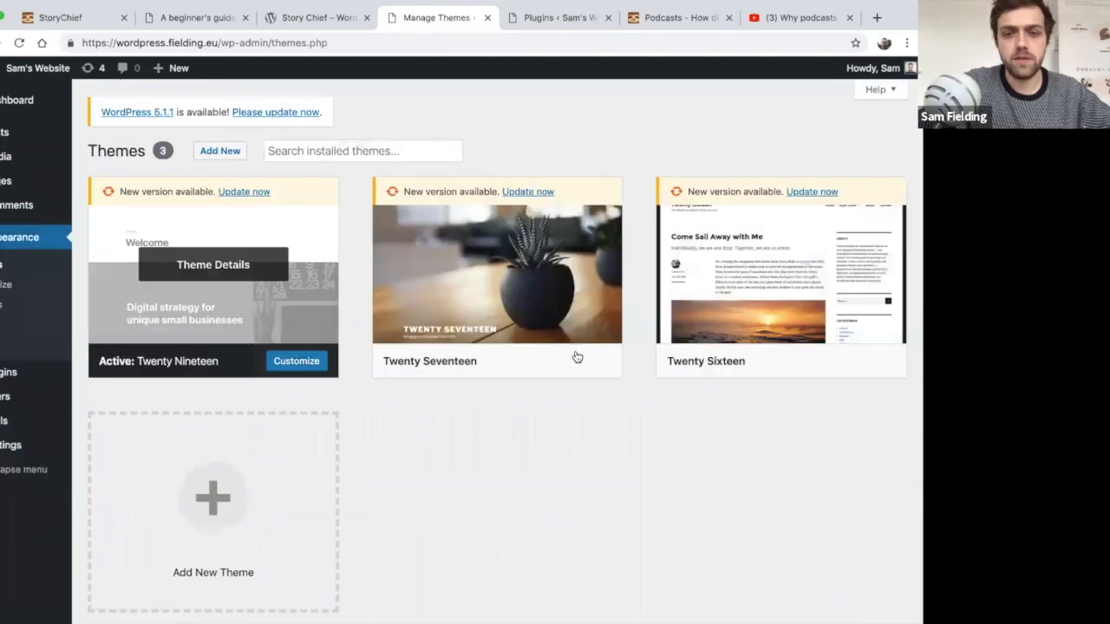
{"action": "mouse_move", "coordinate": [858, 365]}
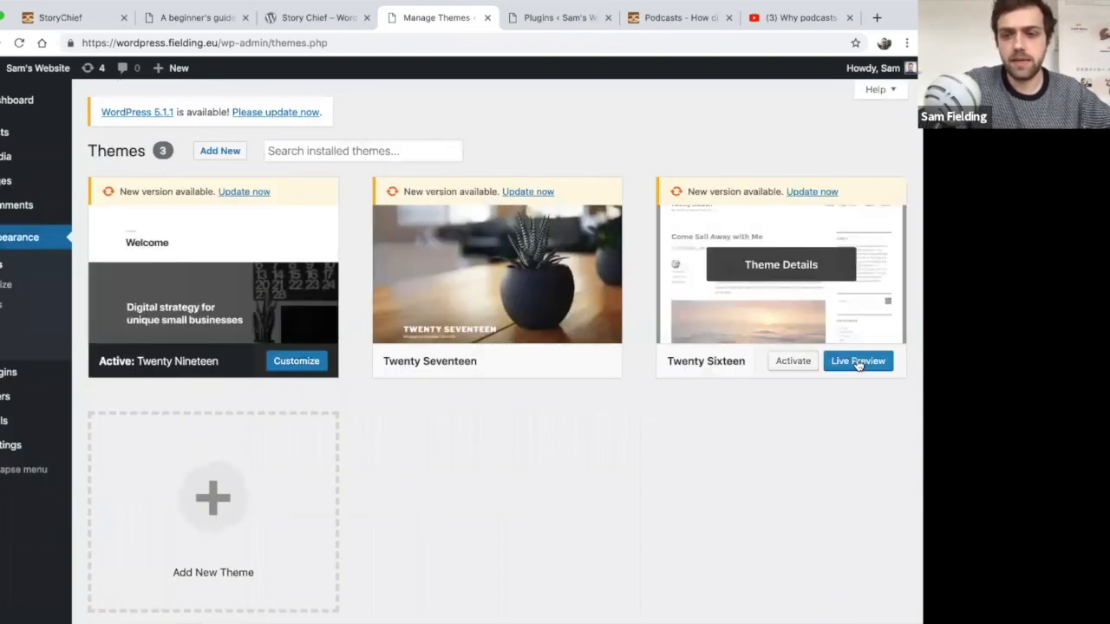
{"action": "left_click", "coordinate": [802, 362]}
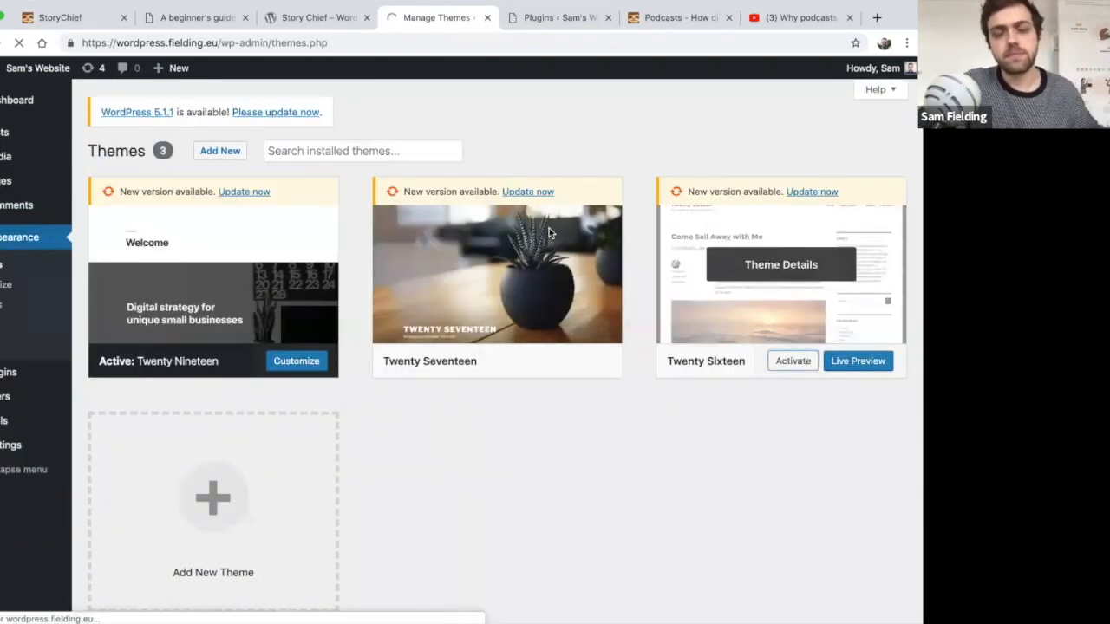
Reload the published podcast post and examine its layout, image and video in the Twenty Sixteen theme
{"action": "left_click", "coordinate": [299, 17]}
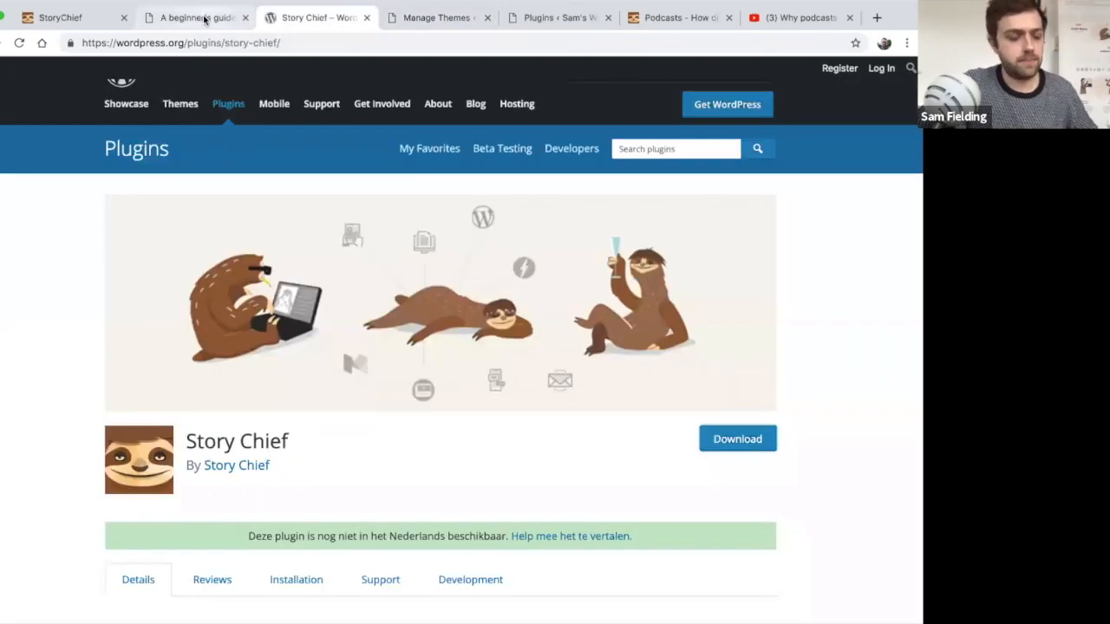
{"action": "left_click", "coordinate": [204, 19]}
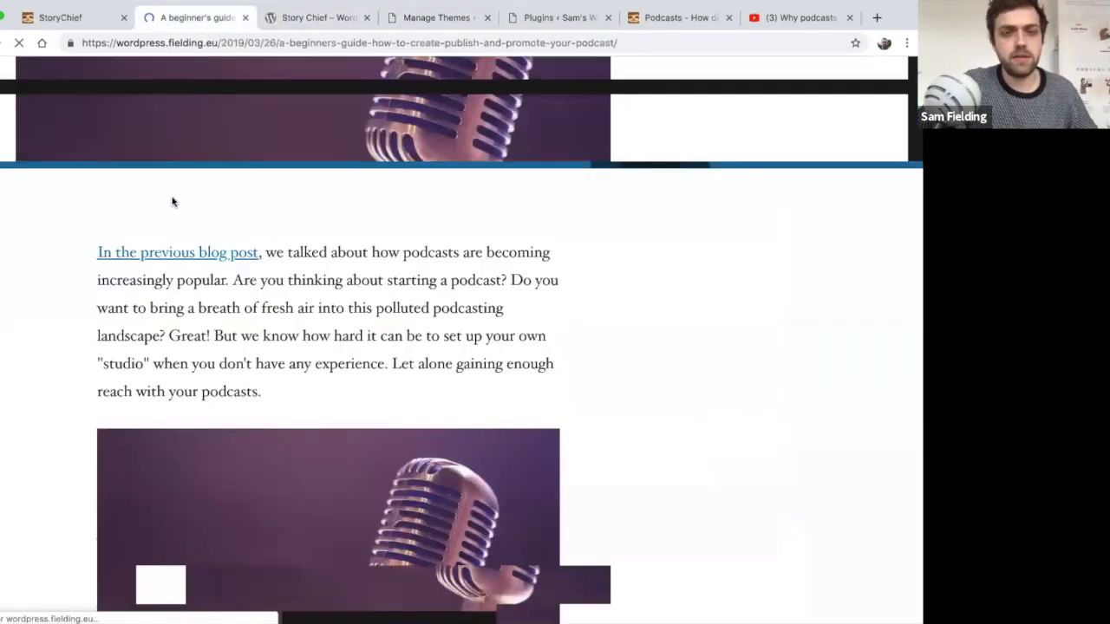
{"action": "scroll", "coordinate": [333, 322], "scroll_direction": "up", "scroll_amount": 3}
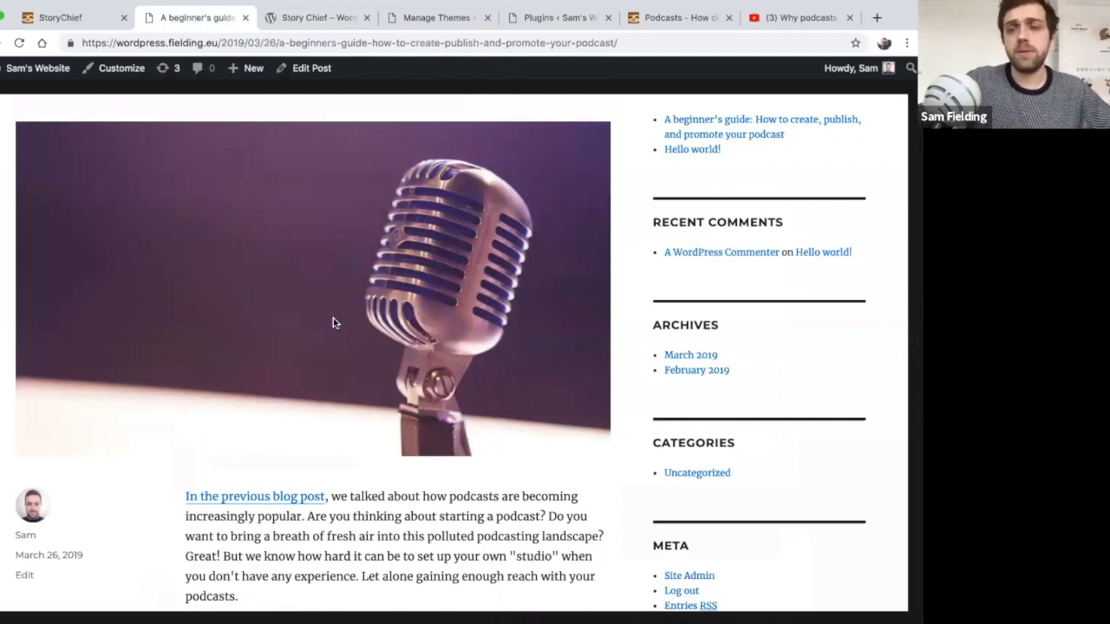
{"action": "scroll", "coordinate": [331, 320], "scroll_direction": "down", "scroll_amount": 4}
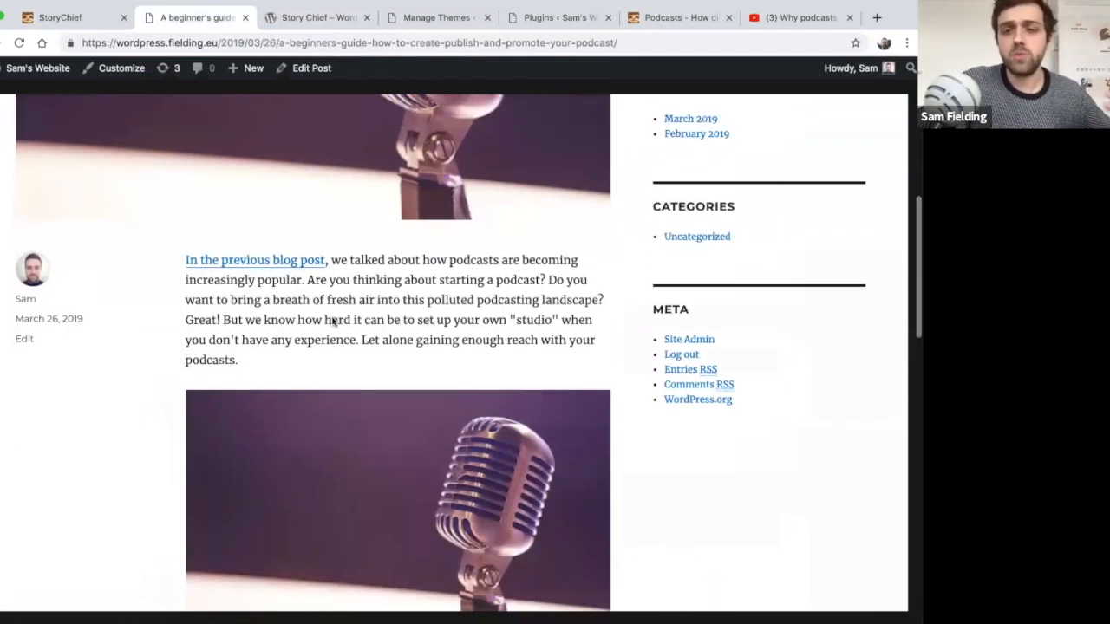
{"action": "scroll", "coordinate": [339, 313], "scroll_direction": "down", "scroll_amount": 3}
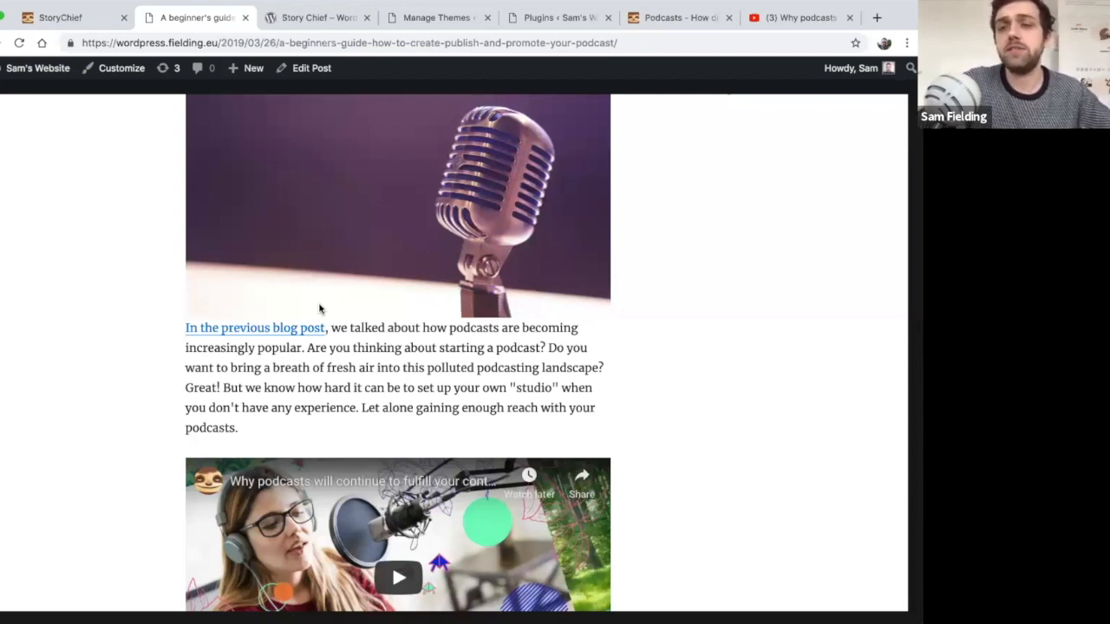
Return to StoryChief and leave the publishing results for the home dashboard at app.storychief.io
{"action": "left_click", "coordinate": [103, 27]}
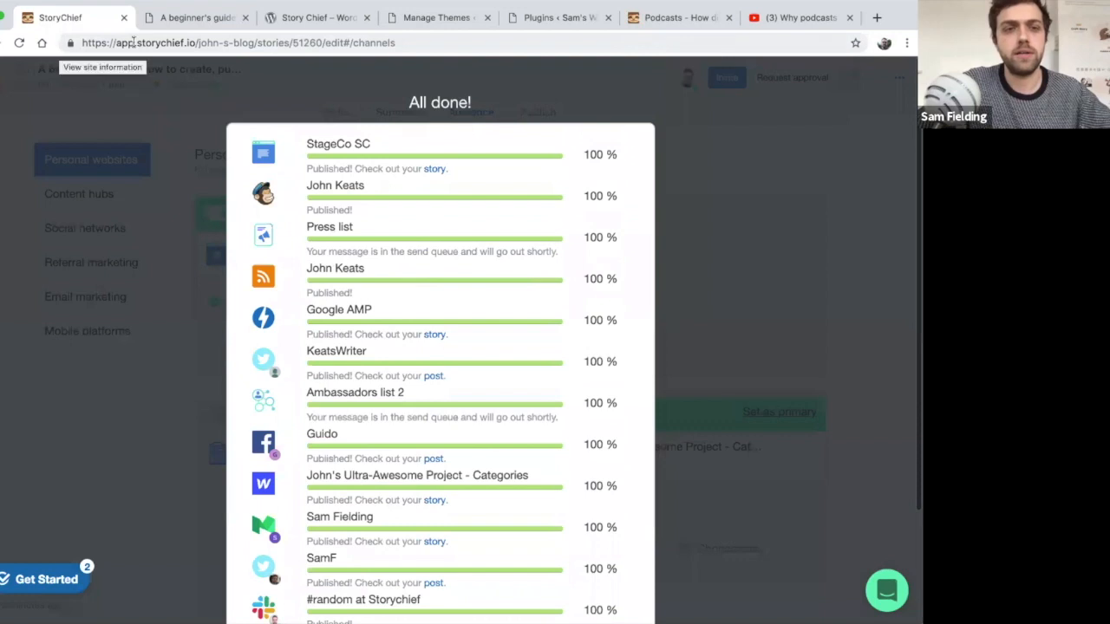
{"action": "left_click", "coordinate": [133, 42]}
{"action": "left_click_drag", "start_coordinate": [198, 42], "coordinate": [392, 47]}
{"action": "key", "text": "BackSpace"}
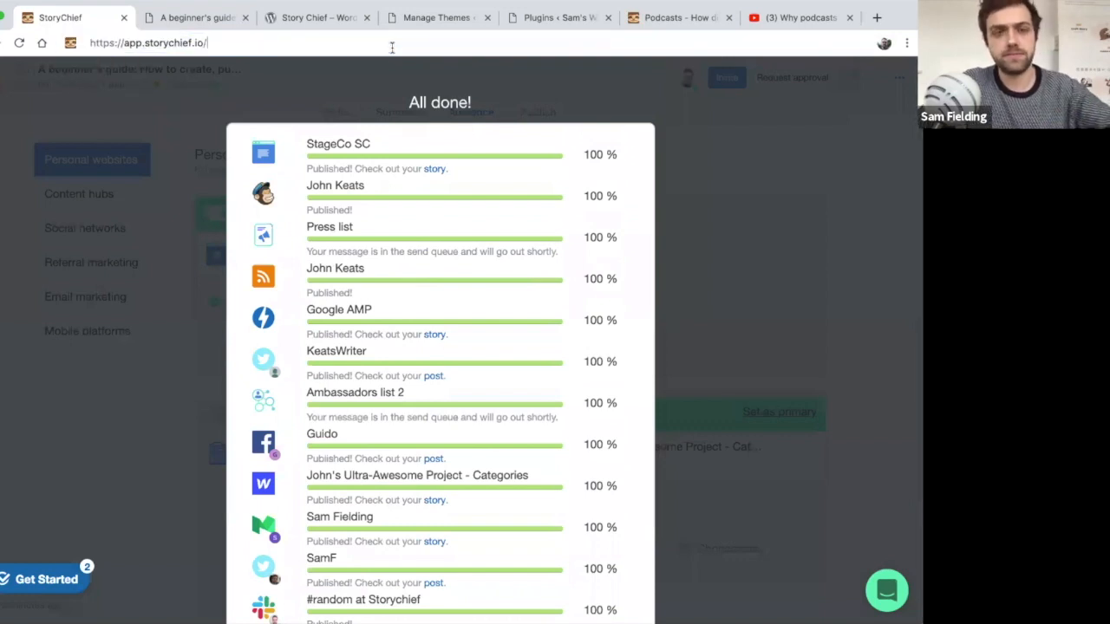
{"action": "key", "text": "Return"}
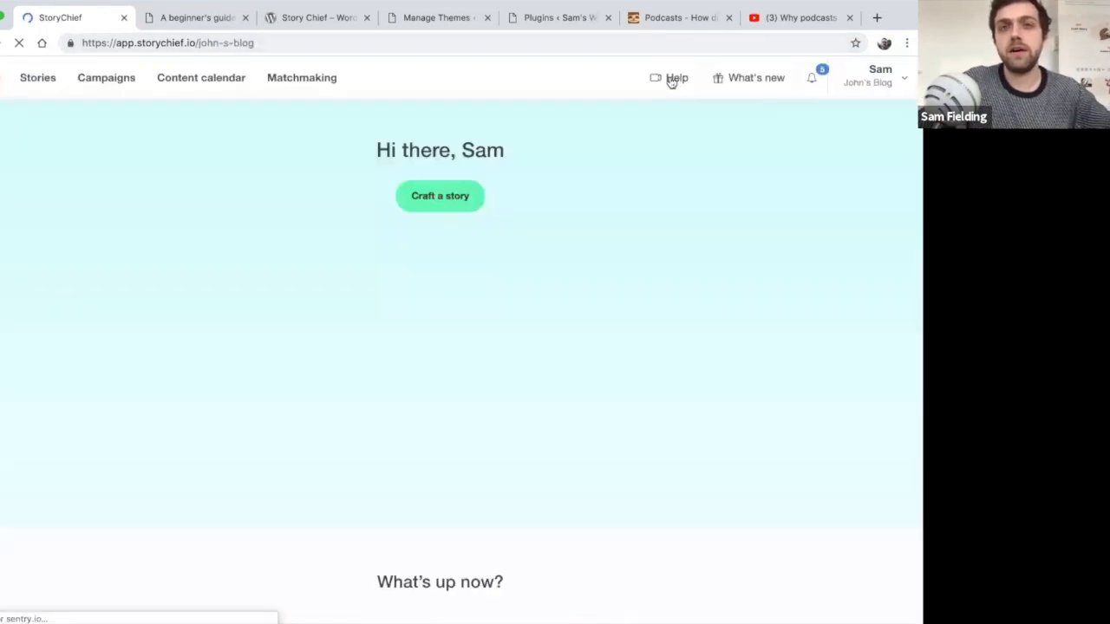
Visit StoryChief's Help Center, search the articles for "wordpress" and look through the results
{"action": "left_click", "coordinate": [673, 79]}
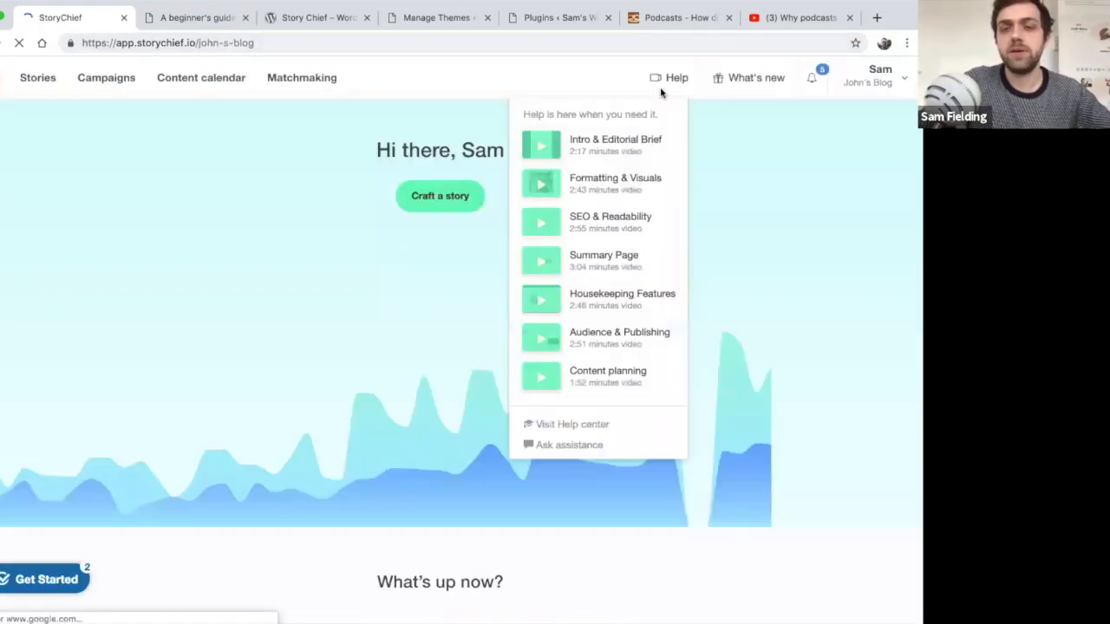
{"action": "left_click", "coordinate": [581, 425]}
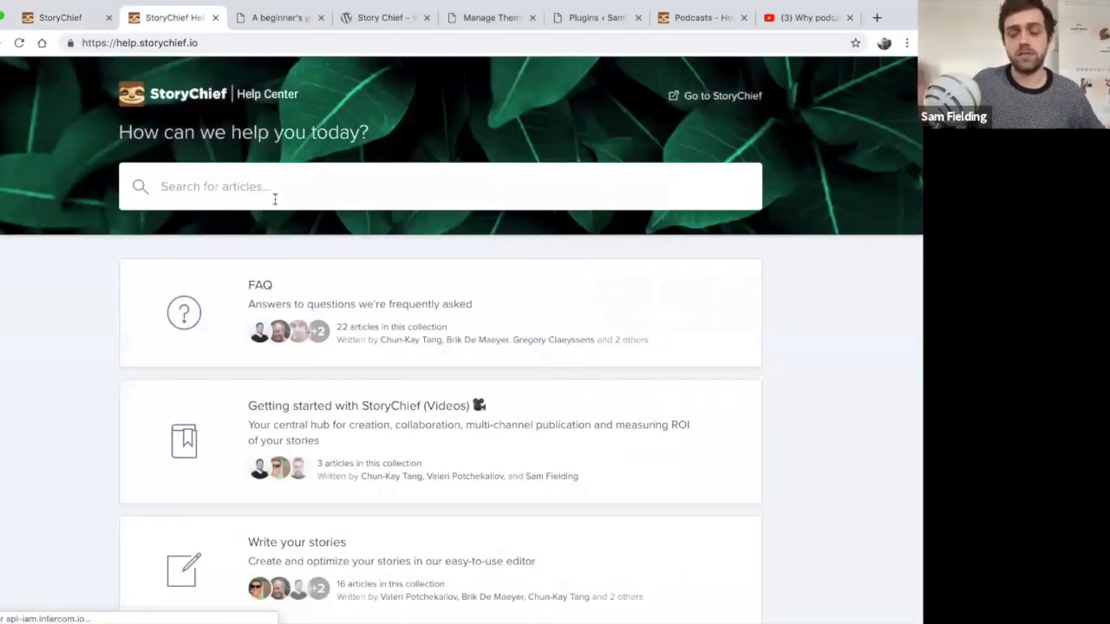
{"action": "left_click", "coordinate": [274, 200]}
{"action": "type", "text": "wordpress"}
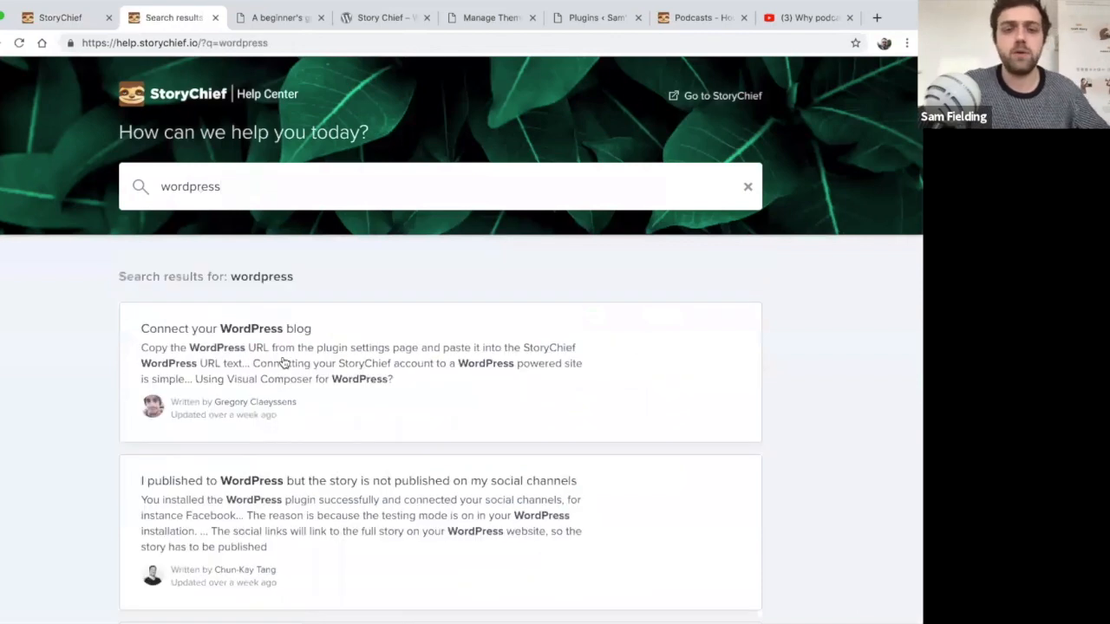
{"action": "scroll", "coordinate": [293, 361], "scroll_direction": "down", "scroll_amount": 3}
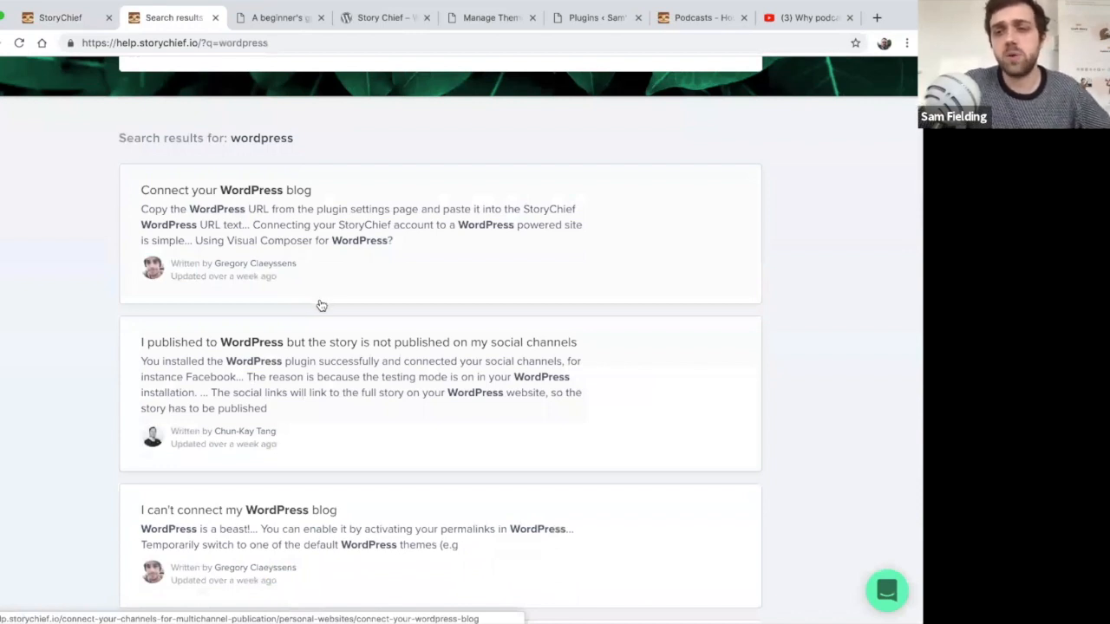
{"action": "scroll", "coordinate": [321, 305], "scroll_direction": "down", "scroll_amount": 2}
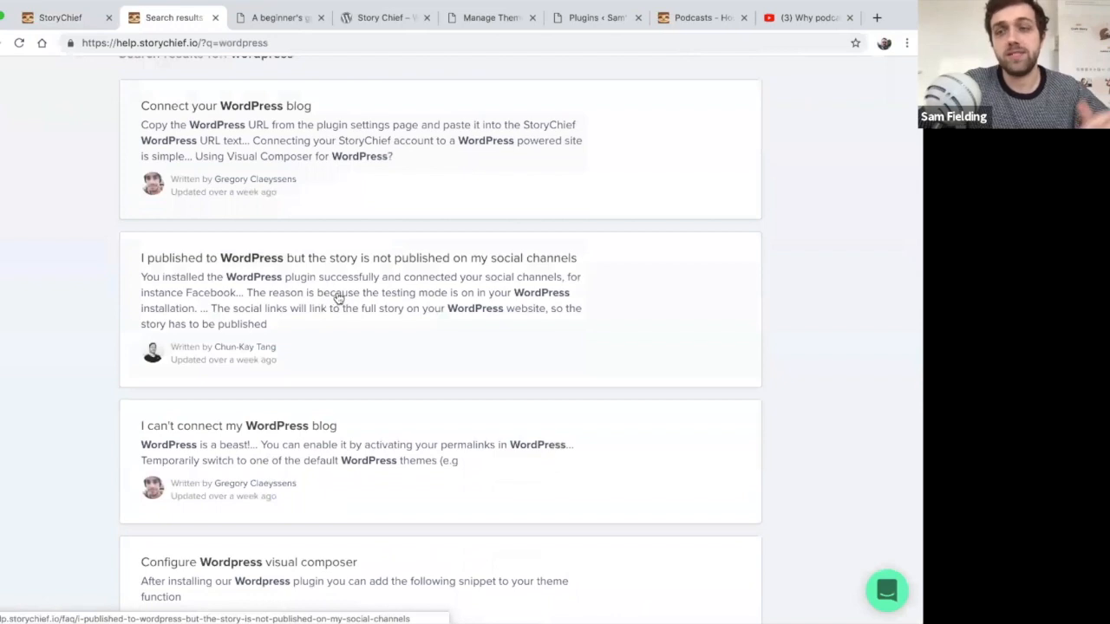
{"action": "scroll", "coordinate": [339, 294], "scroll_direction": "up", "scroll_amount": 2}
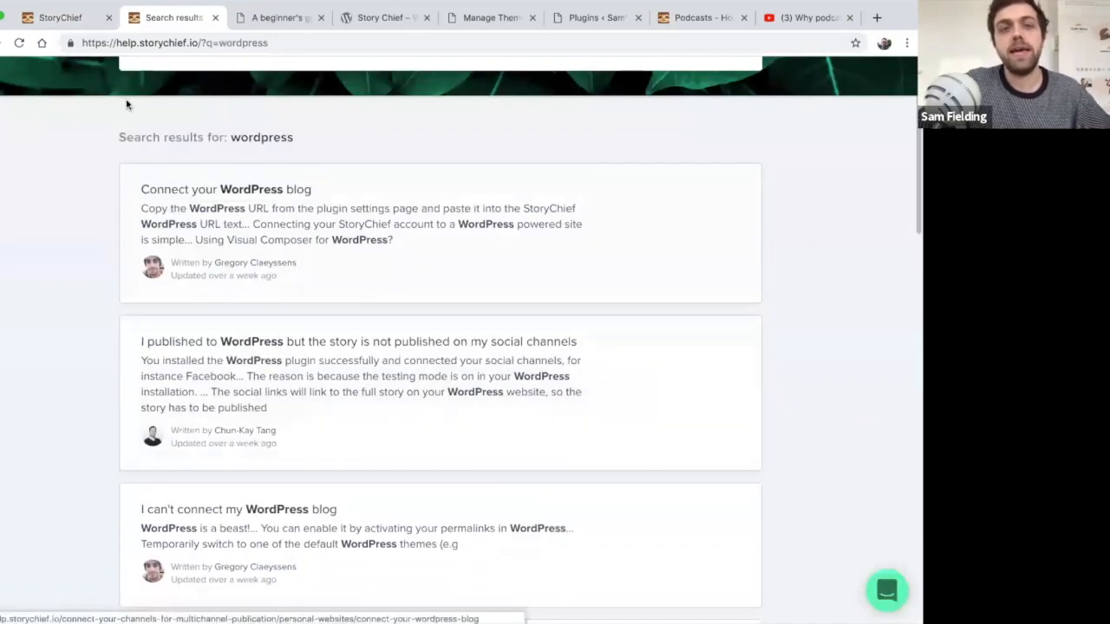
Open StoryChief's assistance request form to view its help topics, and close it to return to the dashboard
{"action": "left_click", "coordinate": [70, 17]}
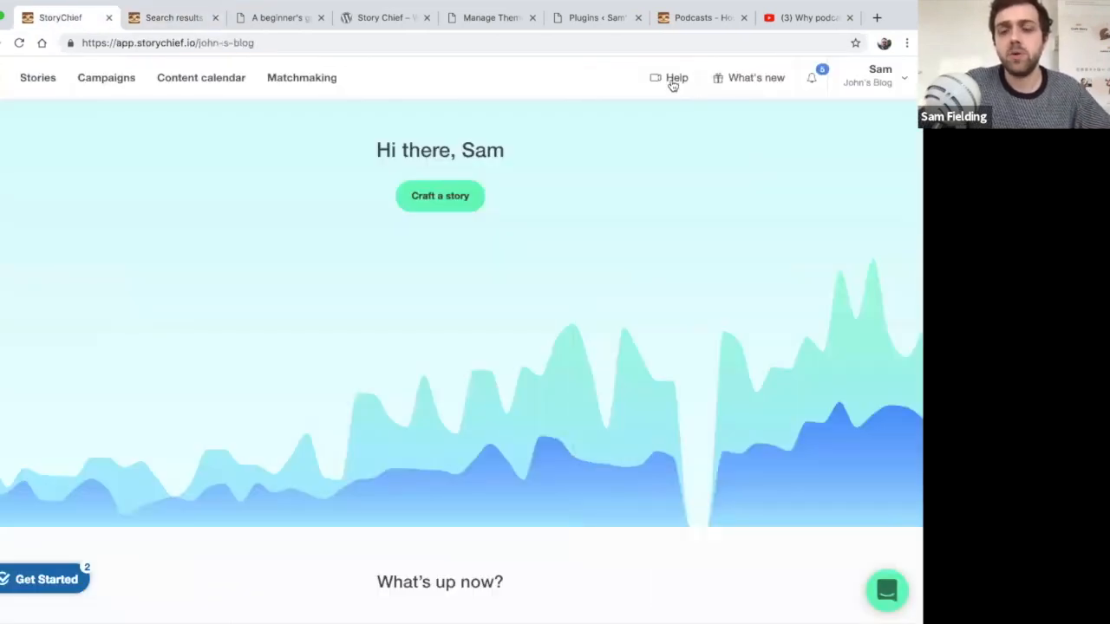
{"action": "left_click", "coordinate": [670, 78]}
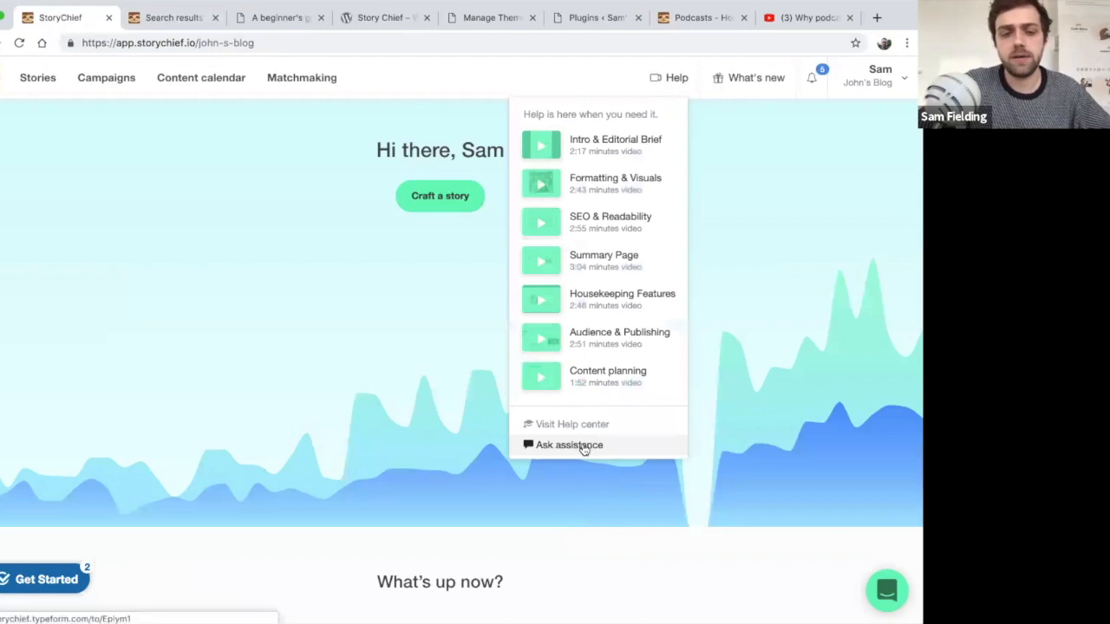
{"action": "left_click", "coordinate": [584, 447]}
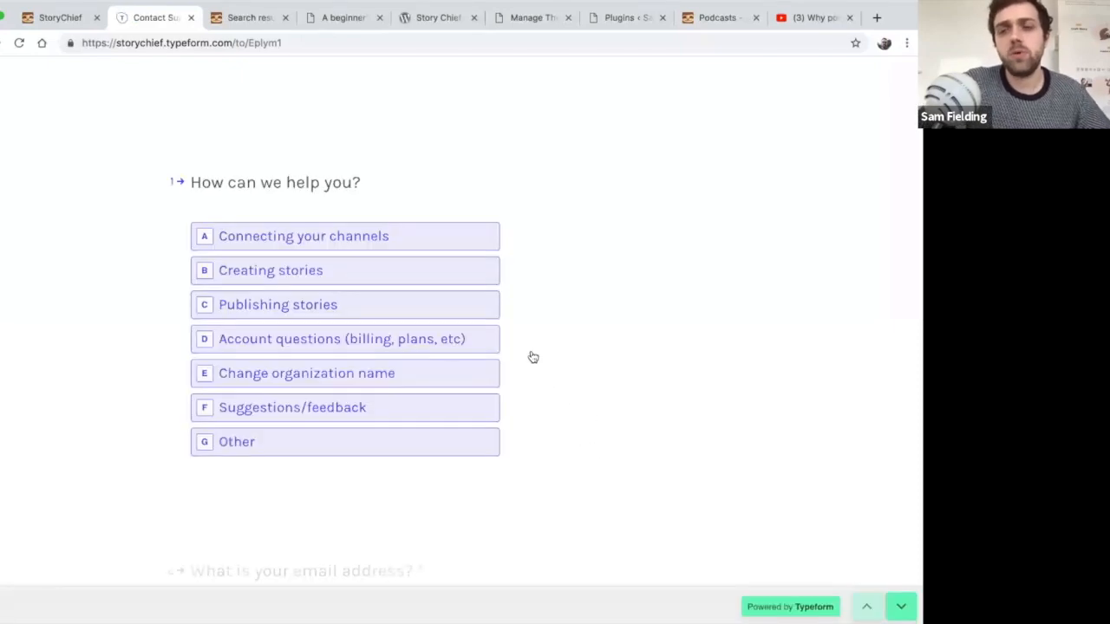
{"action": "left_click", "coordinate": [192, 18]}
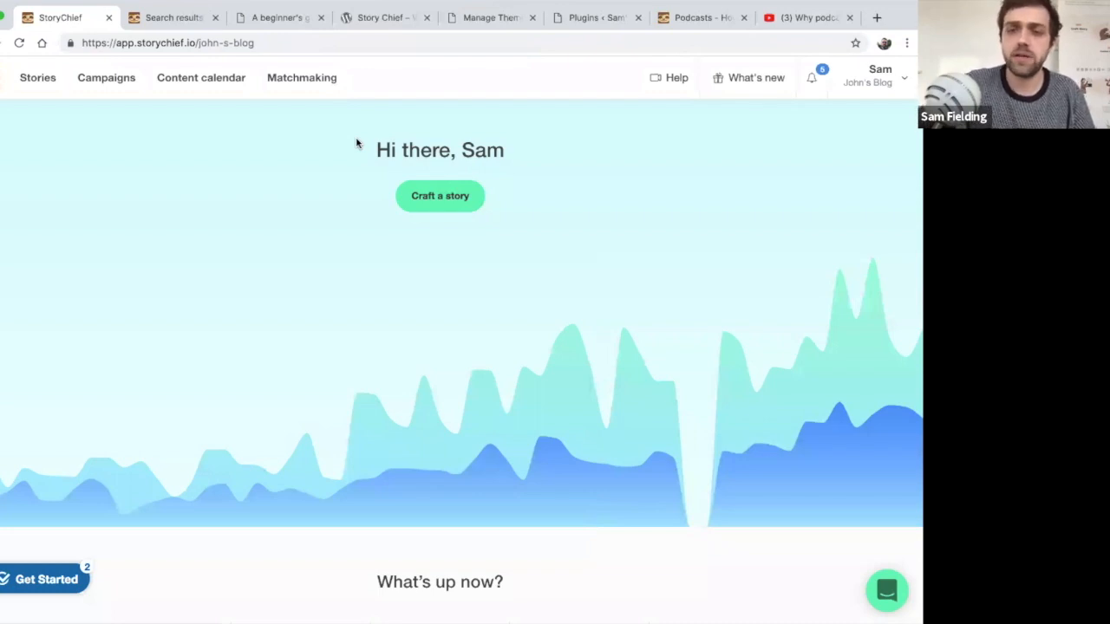
Open the report of the podcast story published 1 day ago and examine its overall and per-channel statistics
{"action": "scroll", "coordinate": [404, 330], "scroll_direction": "down", "scroll_amount": 5}
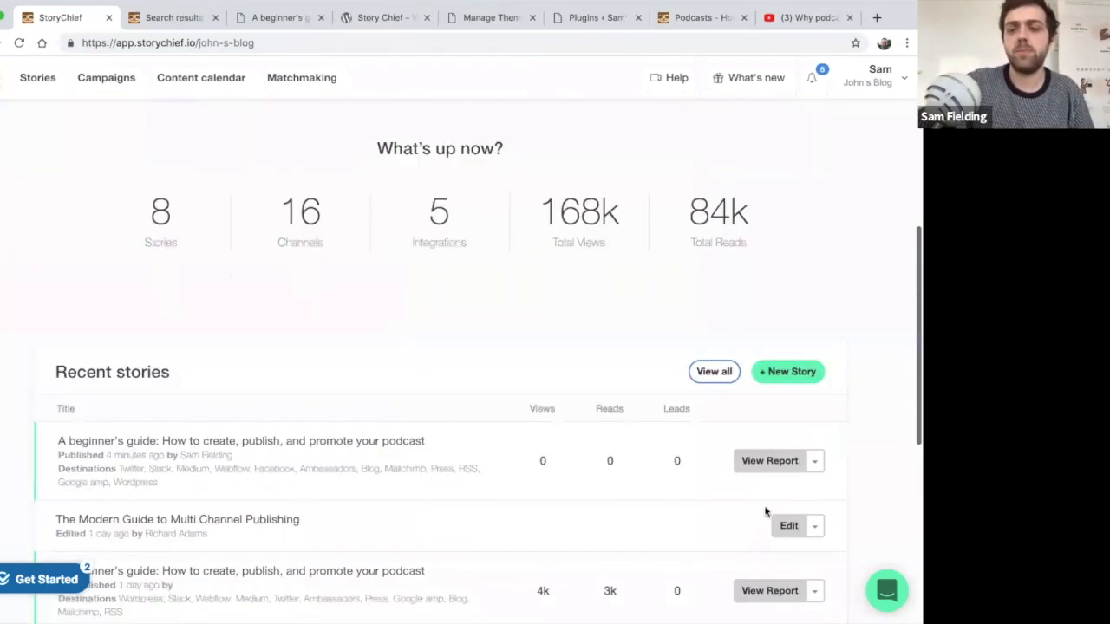
{"action": "scroll", "coordinate": [748, 500], "scroll_direction": "down", "scroll_amount": 1}
{"action": "left_click", "coordinate": [766, 500]}
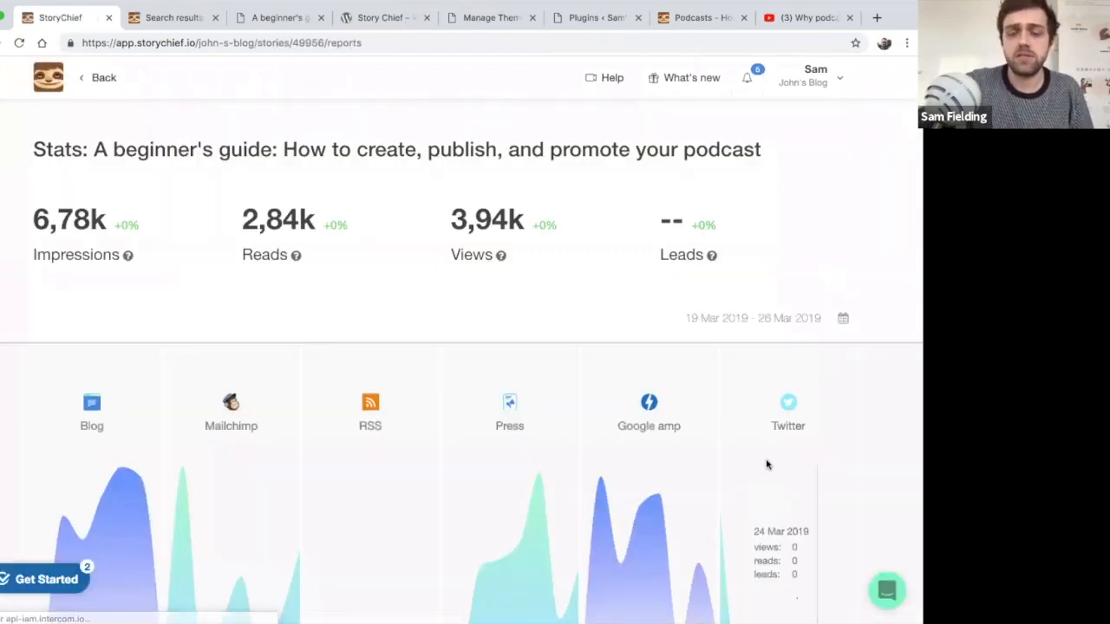
{"action": "scroll", "coordinate": [766, 465], "scroll_direction": "down", "scroll_amount": 1}
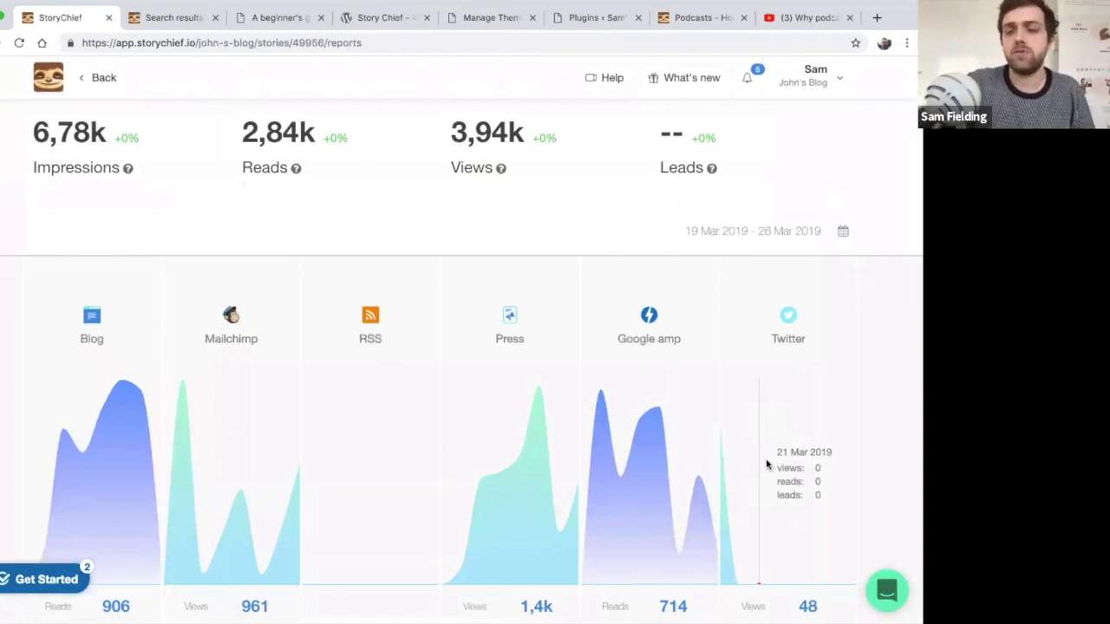
Examine the story report's remaining channel charts through Medium, and return to the StoryChief home dashboard
{"action": "scroll", "coordinate": [463, 439], "scroll_direction": "right", "scroll_amount": 3}
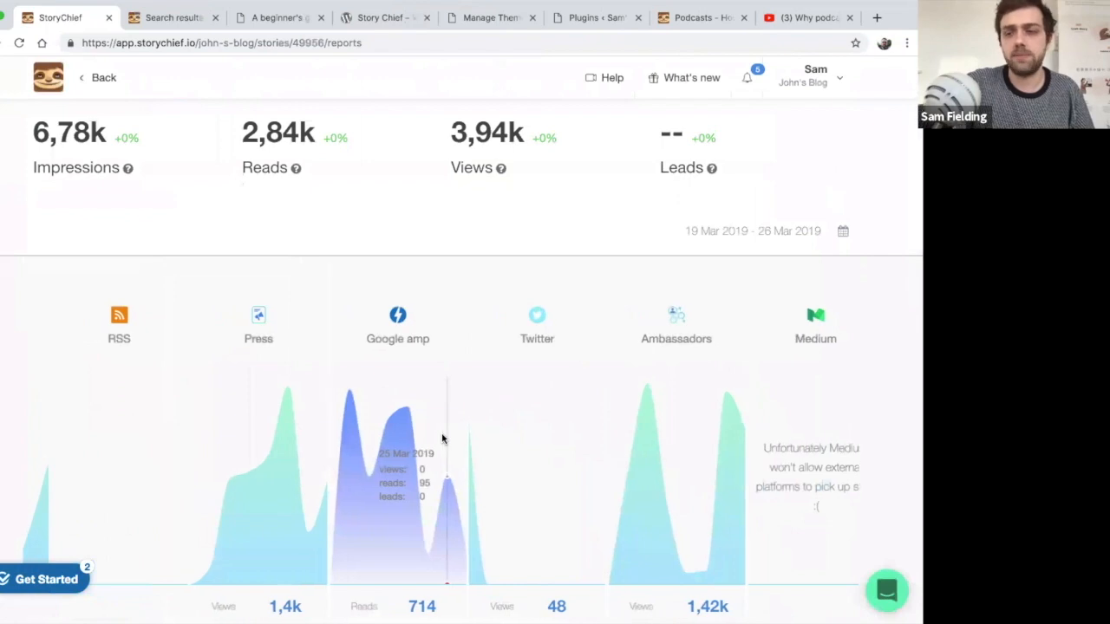
{"action": "scroll", "coordinate": [442, 437], "scroll_direction": "left", "scroll_amount": 1}
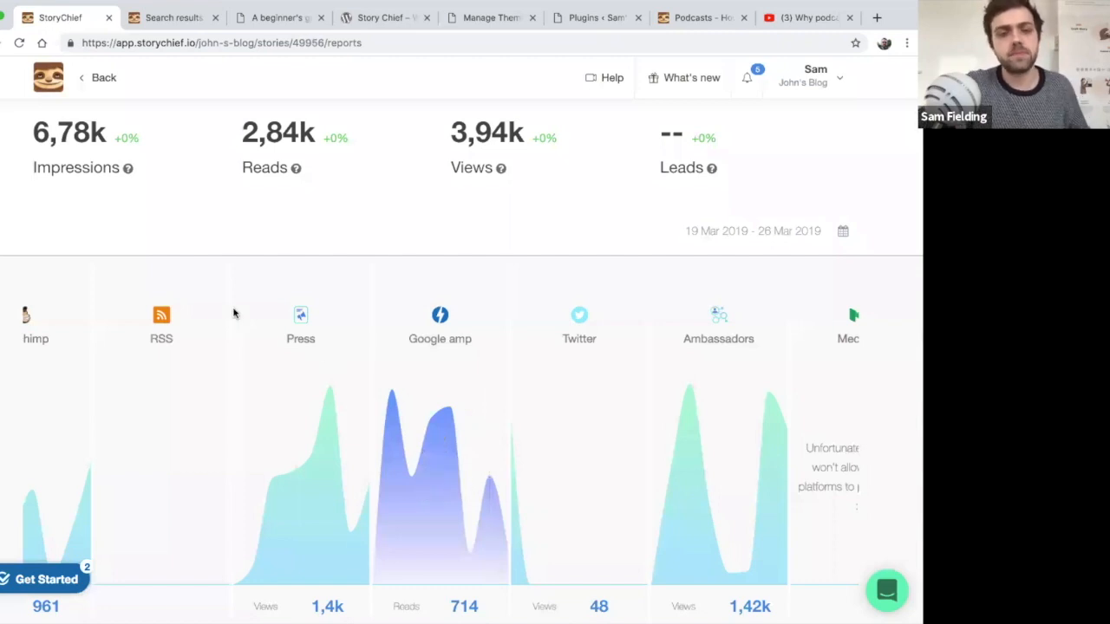
{"action": "scroll", "coordinate": [174, 243], "scroll_direction": "up", "scroll_amount": 2}
{"action": "left_click", "coordinate": [53, 81]}
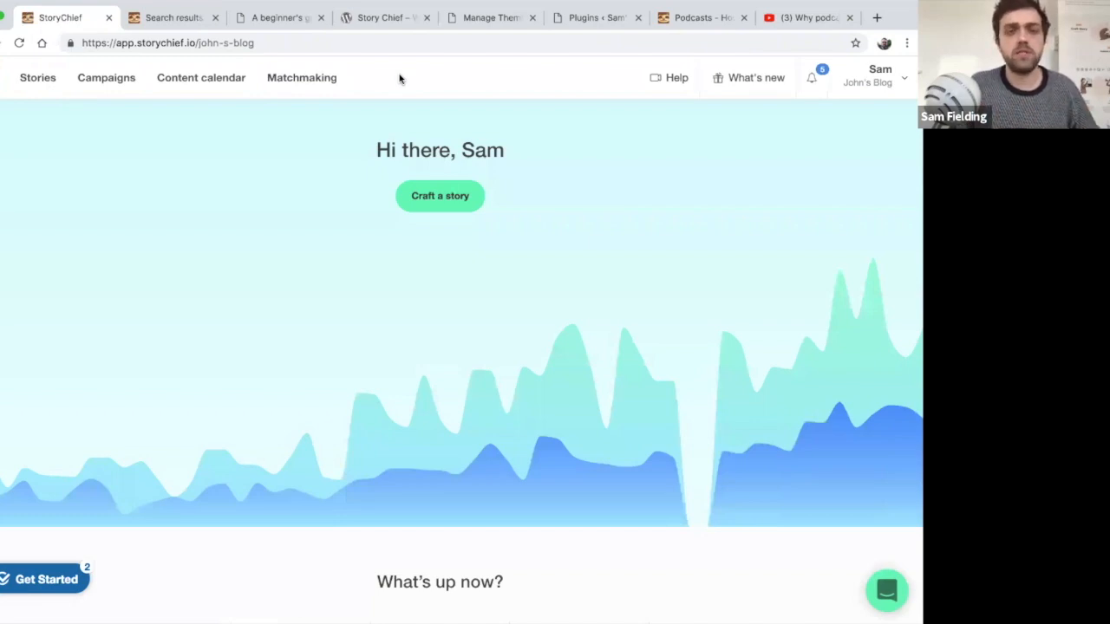
Visit get.storychief.com/webinar in a new tab and look through the next session and upcoming webinars
{"action": "key", "text": "ctrl+t"}
{"action": "type", "text": "get"}
{"action": "key", "text": "Return"}
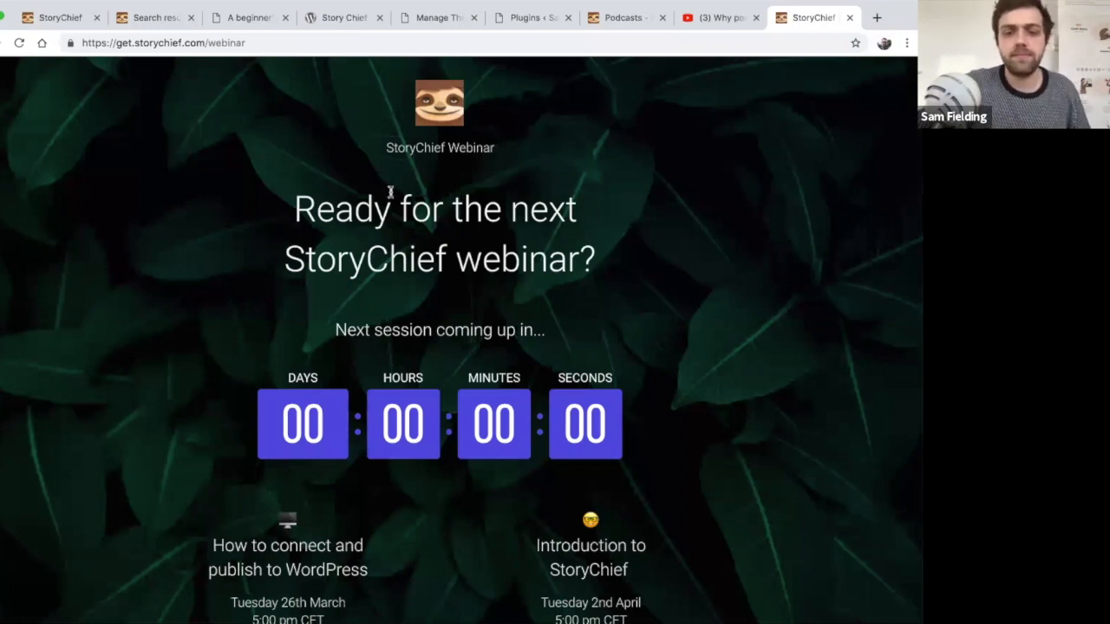
{"action": "scroll", "coordinate": [404, 224], "scroll_direction": "down", "scroll_amount": 3}
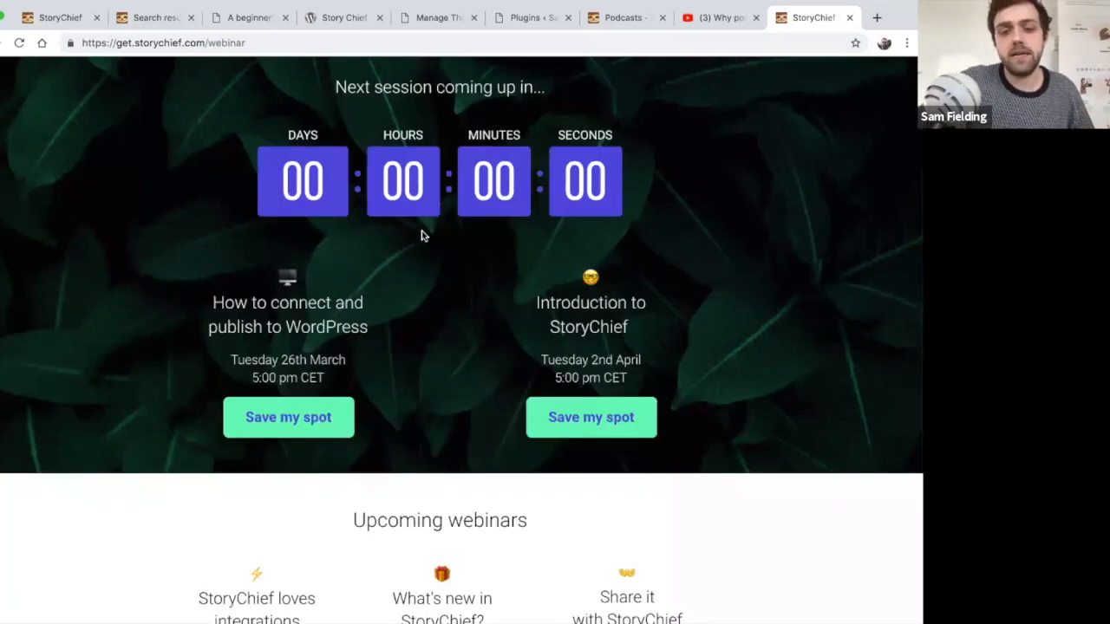
{"action": "scroll", "coordinate": [421, 232], "scroll_direction": "down", "scroll_amount": 3}
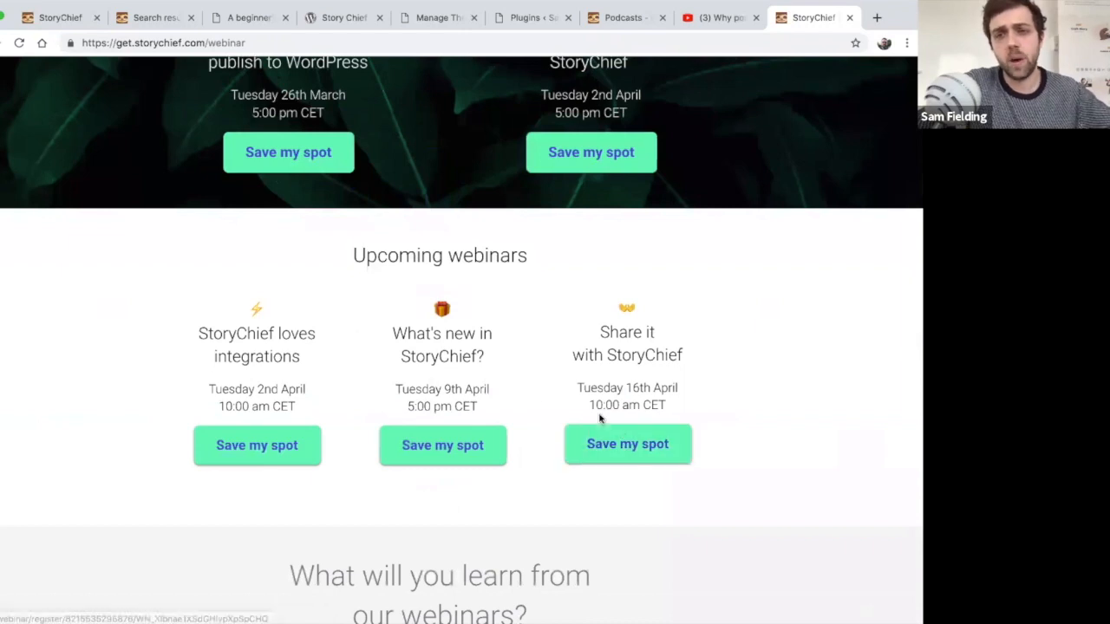
{"action": "scroll", "coordinate": [400, 360], "scroll_direction": "up", "scroll_amount": 2}
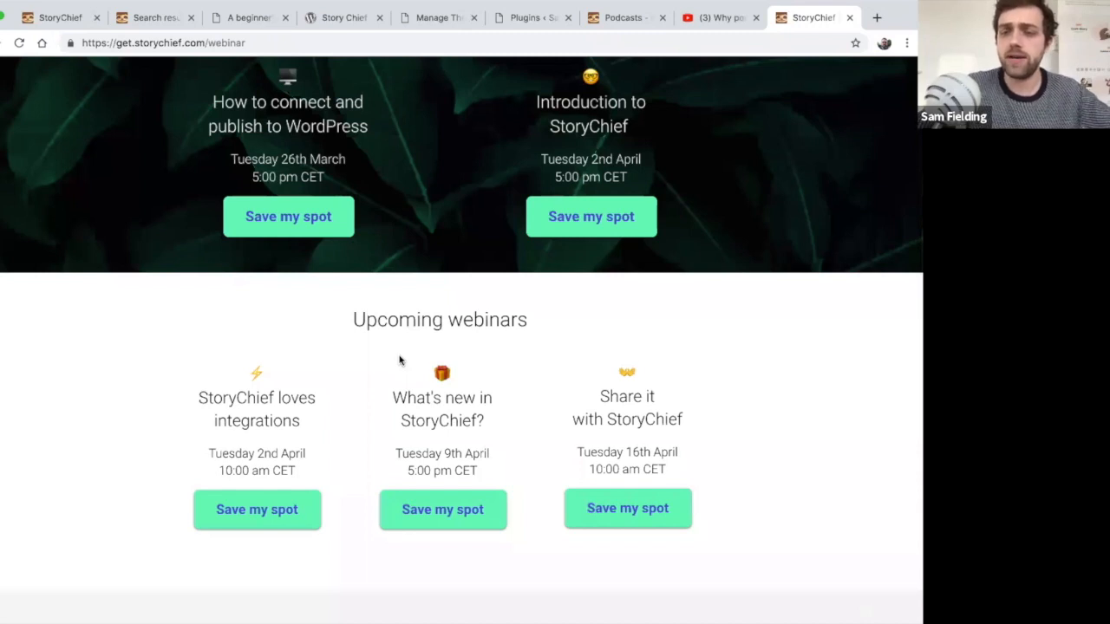
{"action": "scroll", "coordinate": [398, 352], "scroll_direction": "up", "scroll_amount": 2}
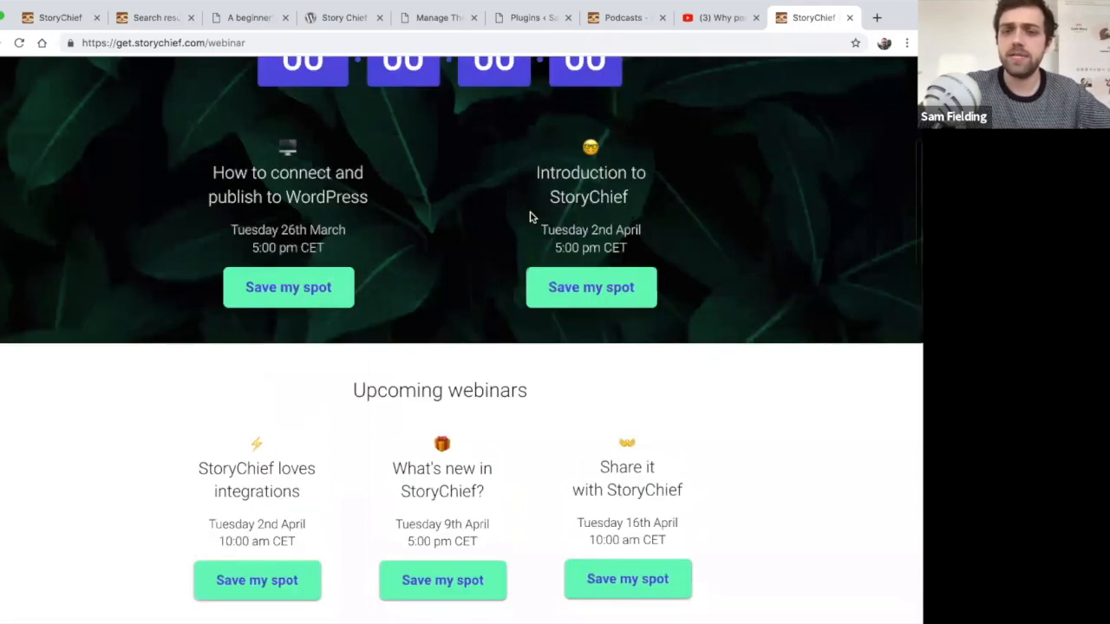
Highlight the "Introduction to StoryChief" webinar title and select the webinar page's web address
{"action": "left_click_drag", "start_coordinate": [527, 179], "coordinate": [669, 206]}
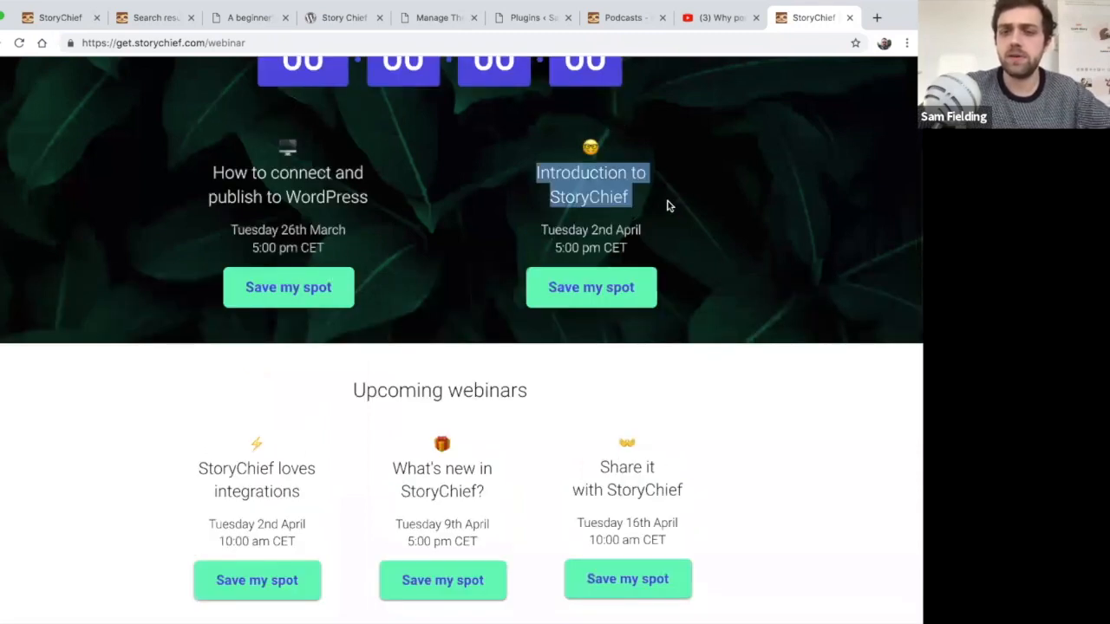
{"action": "left_click", "coordinate": [630, 262]}
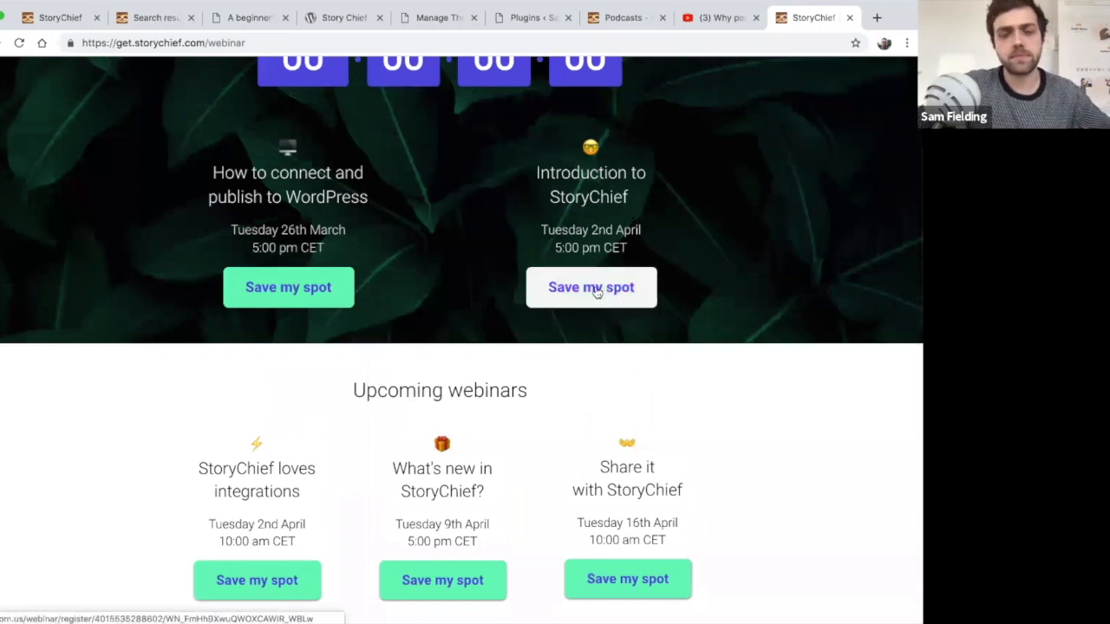
{"action": "left_click", "coordinate": [340, 42]}
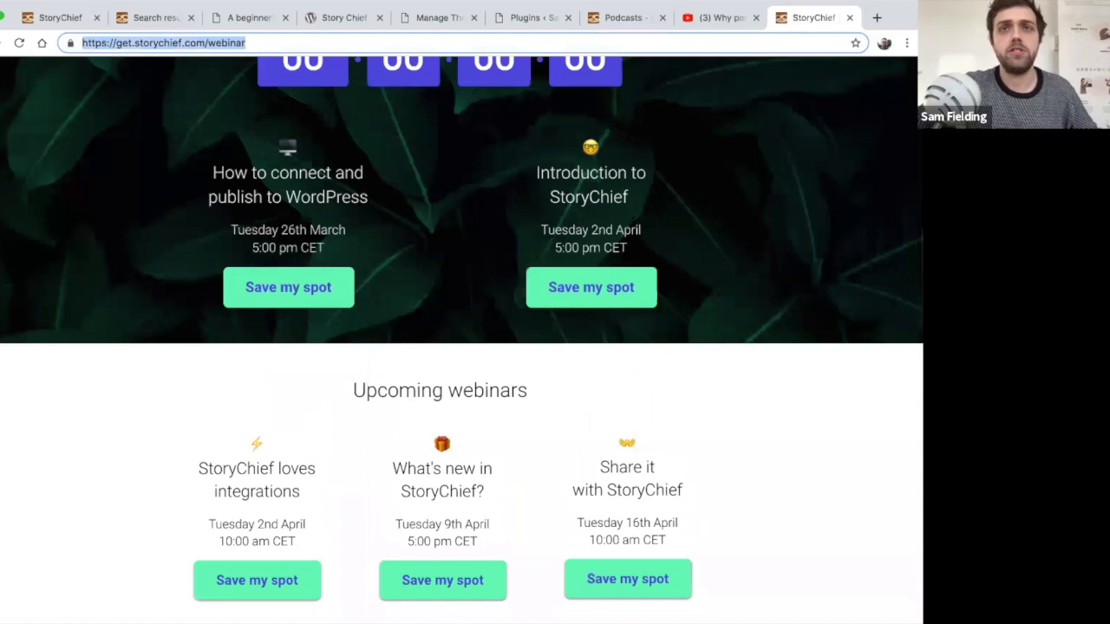
{"action": "key", "text": "super+Tab"}
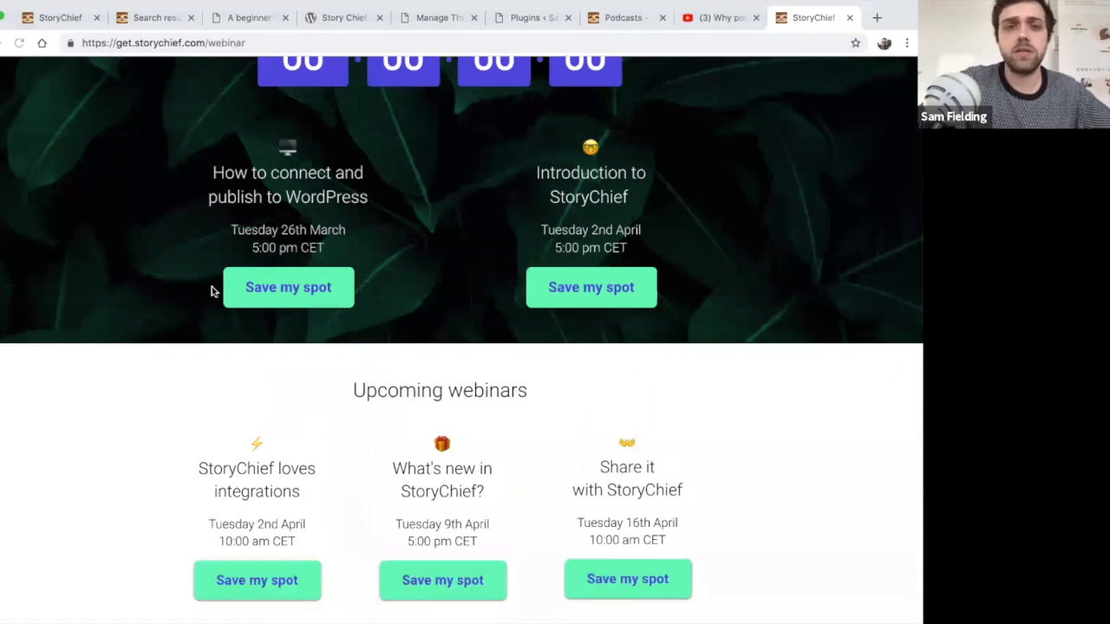
{"action": "left_click", "coordinate": [246, 42]}
Visit storychief.io/pricing/pro in a new tab and review the Essential, Professional and Custom plans with their benefits
{"action": "key", "text": "ctrl+t"}
{"action": "type", "text": "prici"}
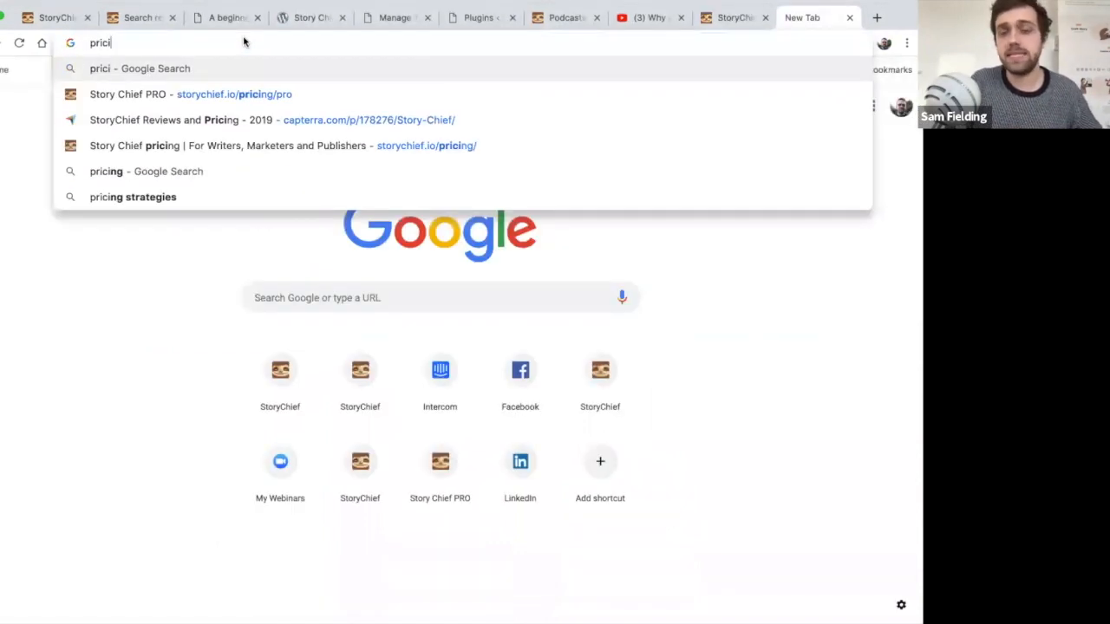
{"action": "key", "text": "Down"}
{"action": "key", "text": "Return"}
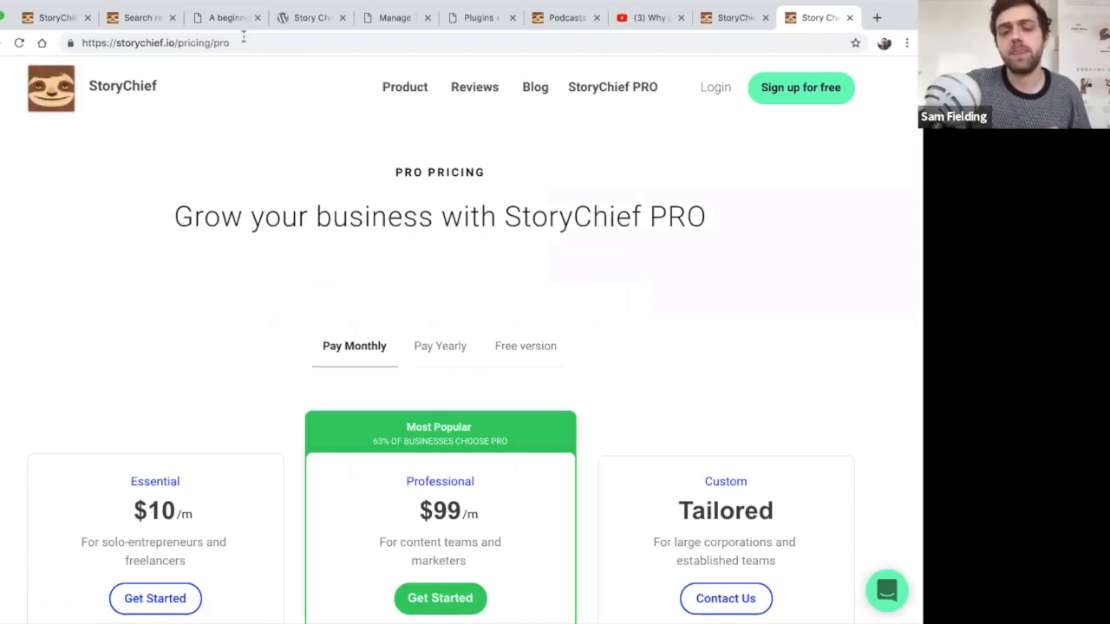
{"action": "scroll", "coordinate": [408, 248], "scroll_direction": "down", "scroll_amount": 2}
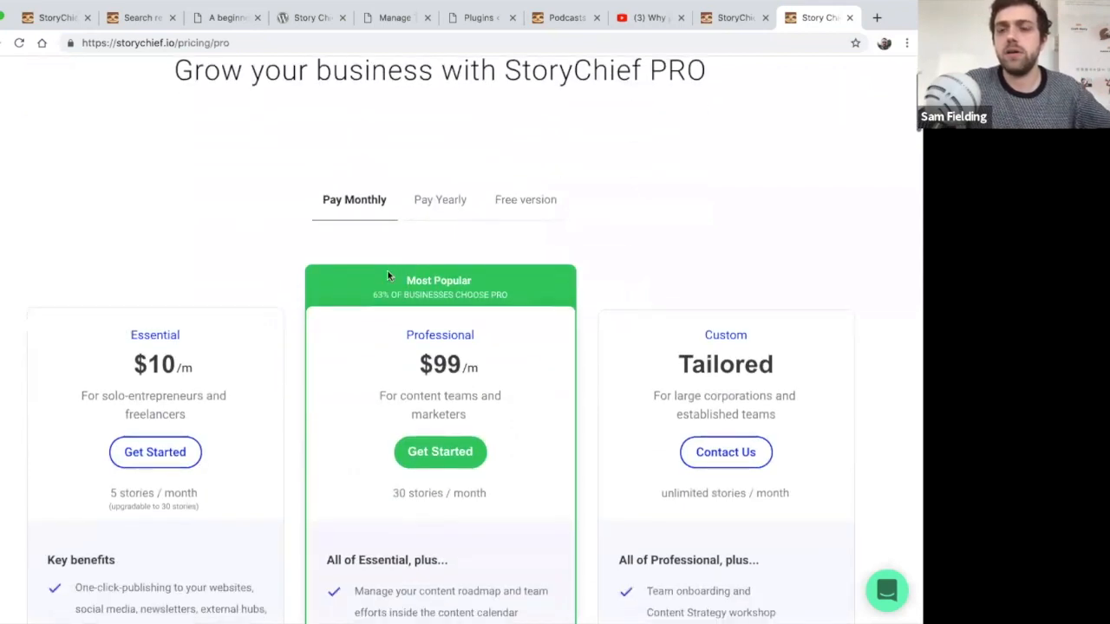
{"action": "scroll", "coordinate": [320, 287], "scroll_direction": "down", "scroll_amount": 1}
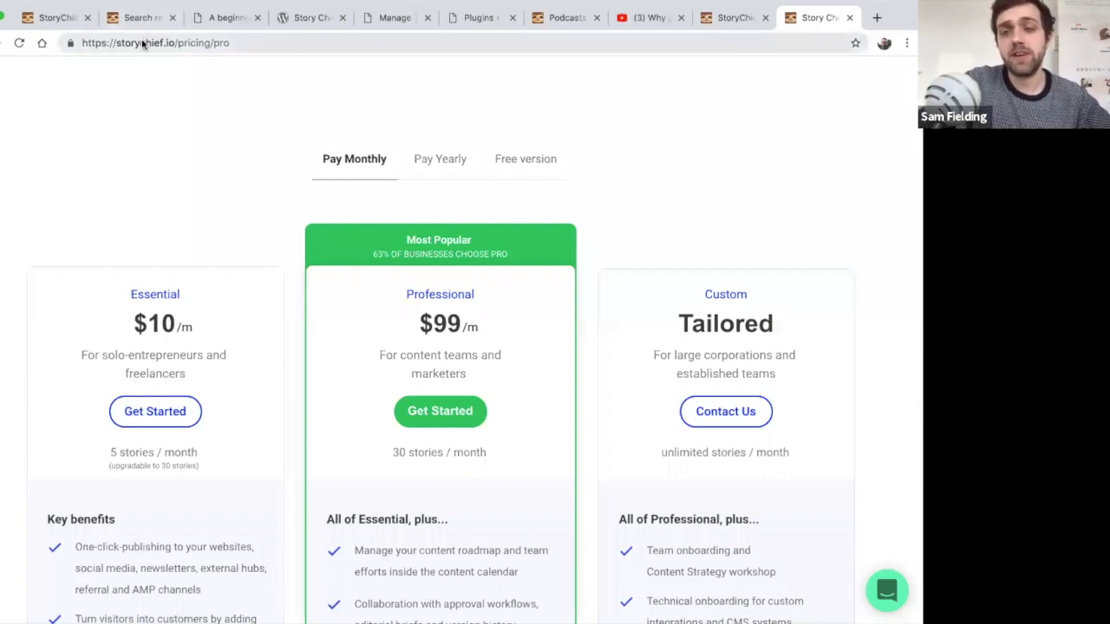
{"action": "scroll", "coordinate": [309, 297], "scroll_direction": "down", "scroll_amount": 1}
{"action": "scroll", "coordinate": [309, 300], "scroll_direction": "down", "scroll_amount": 1}
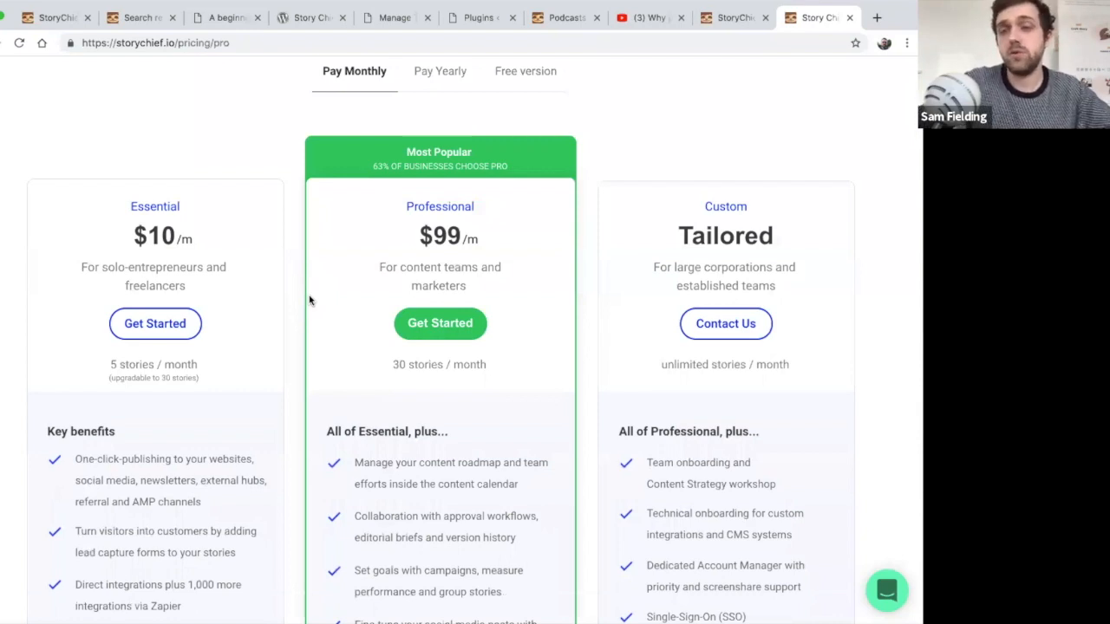
{"action": "scroll", "coordinate": [322, 303], "scroll_direction": "down", "scroll_amount": 3}
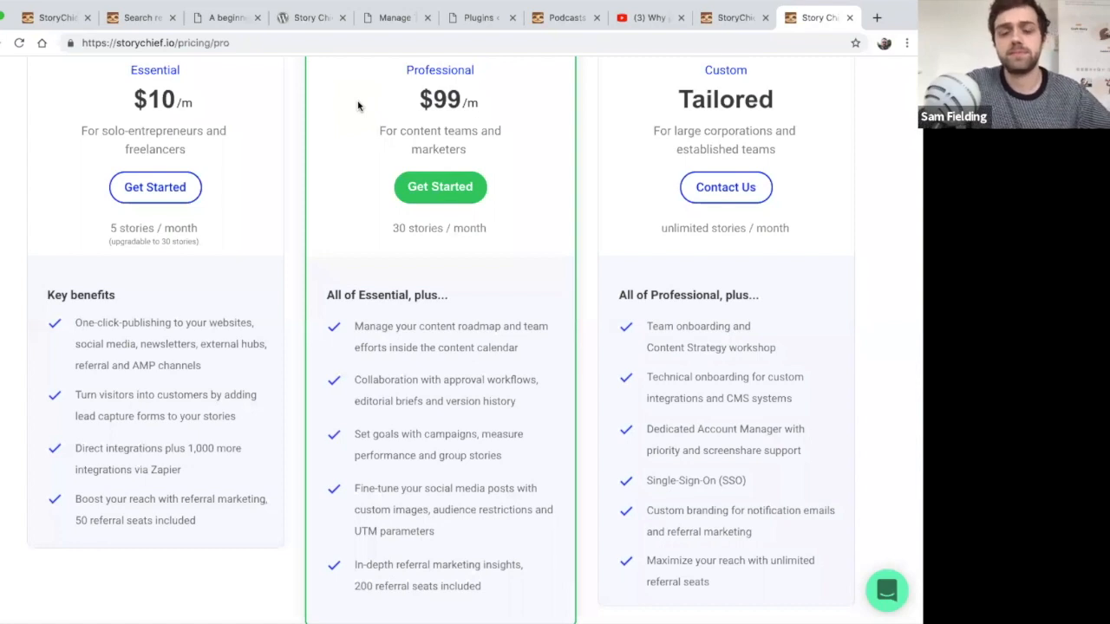
Replace the pricing page's address with the text WEBINAR-19 without loading it, and select that text
{"action": "left_click", "coordinate": [366, 42]}
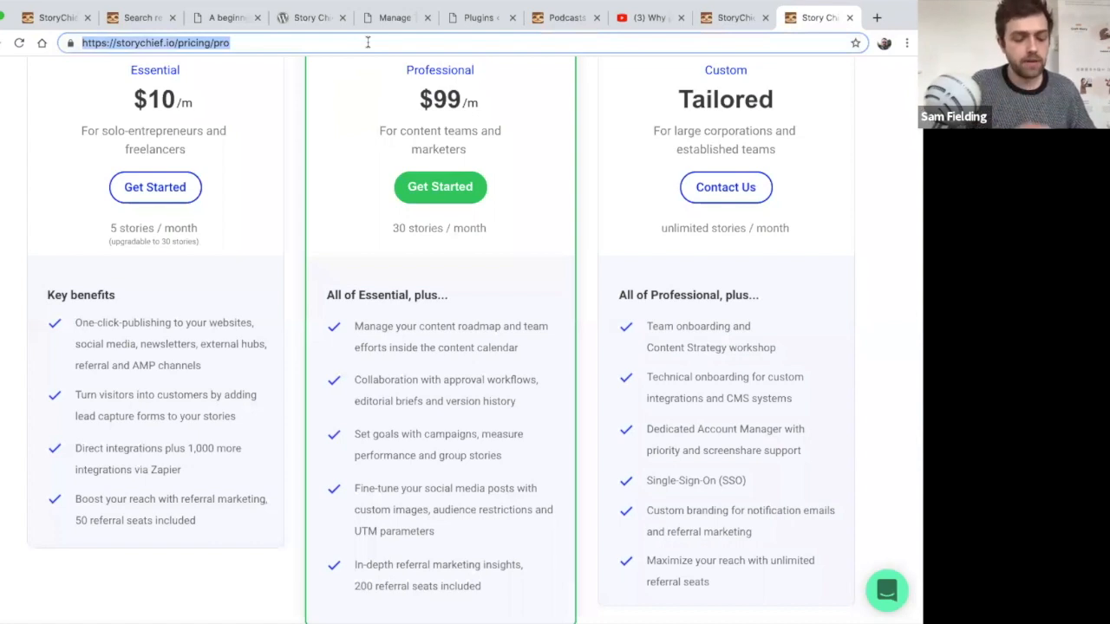
{"action": "type", "text": "WEBINAR_19"}
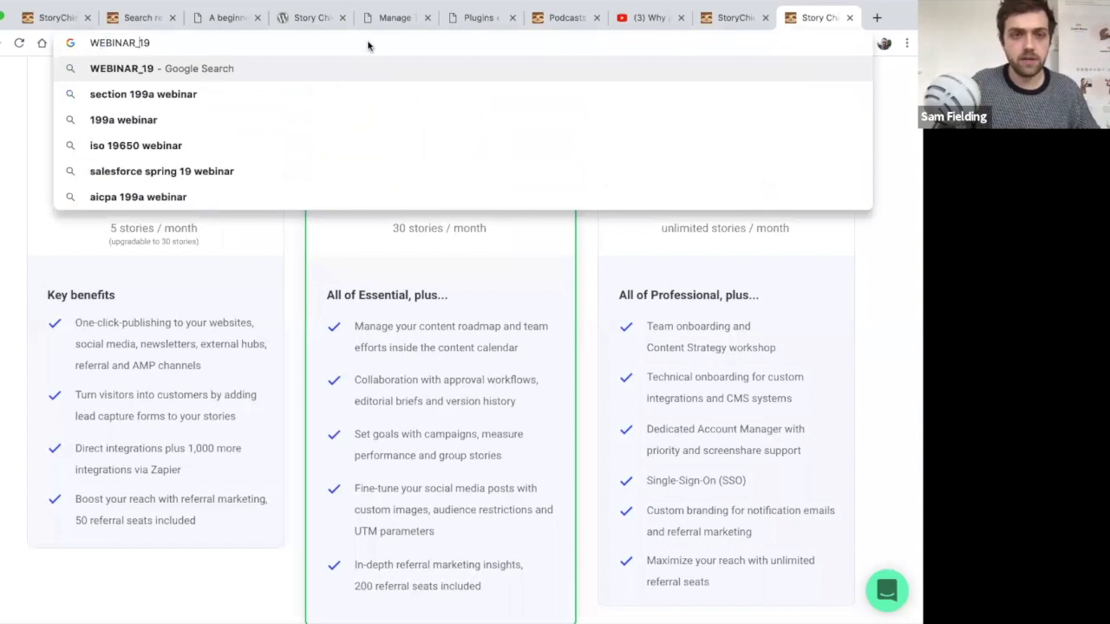
{"action": "key", "text": "BackSpace"}
{"action": "type", "text": "-"}
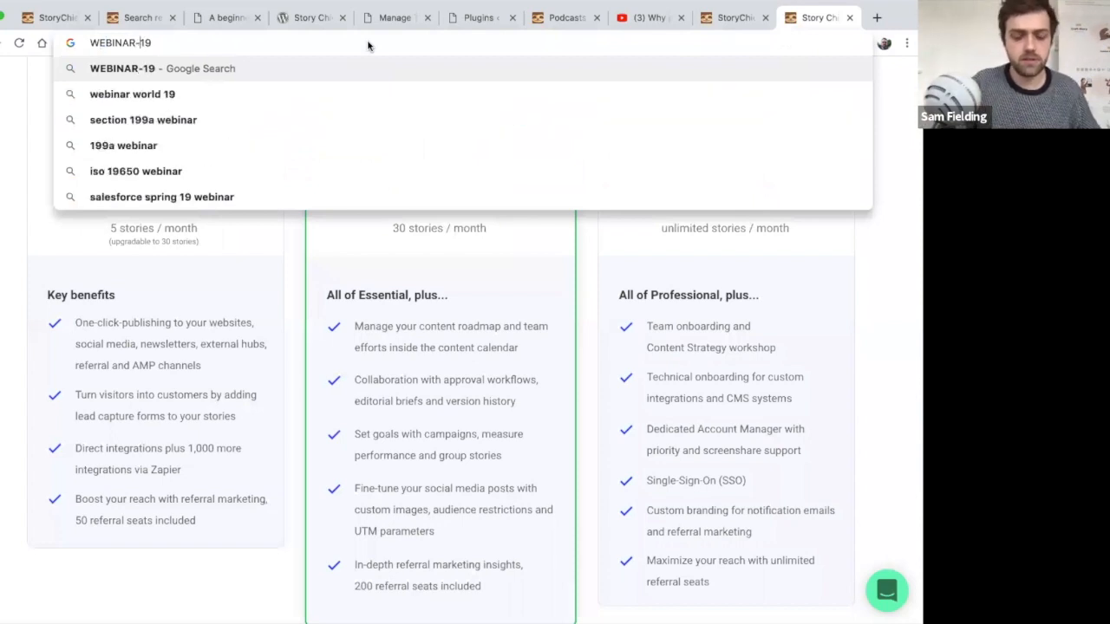
{"action": "key", "text": "super+a"}
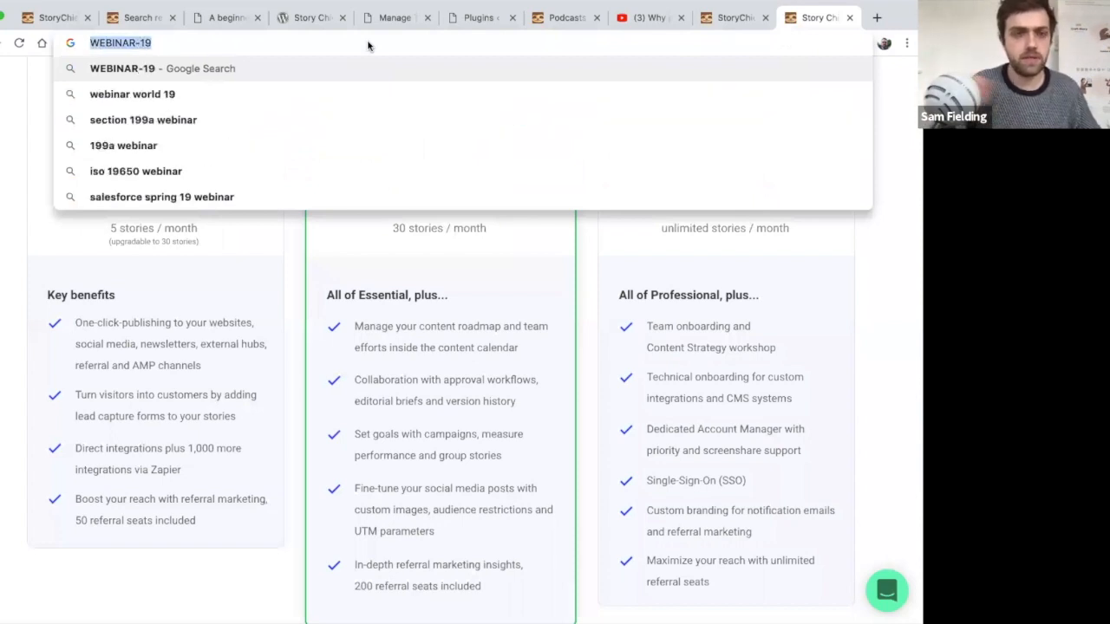
{"action": "left_click", "coordinate": [173, 25]}
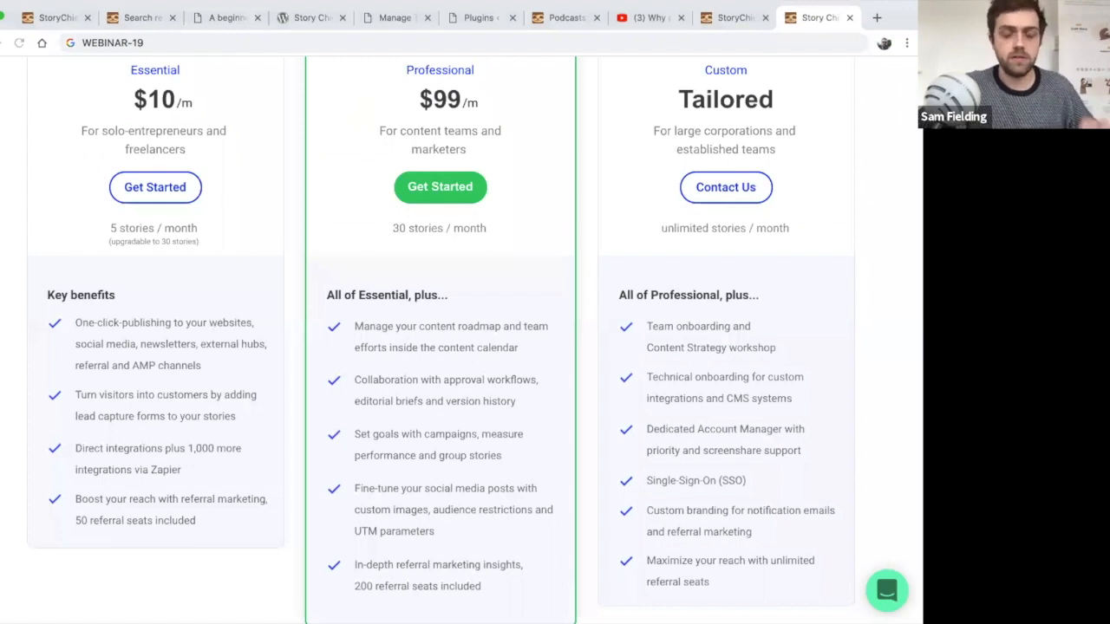